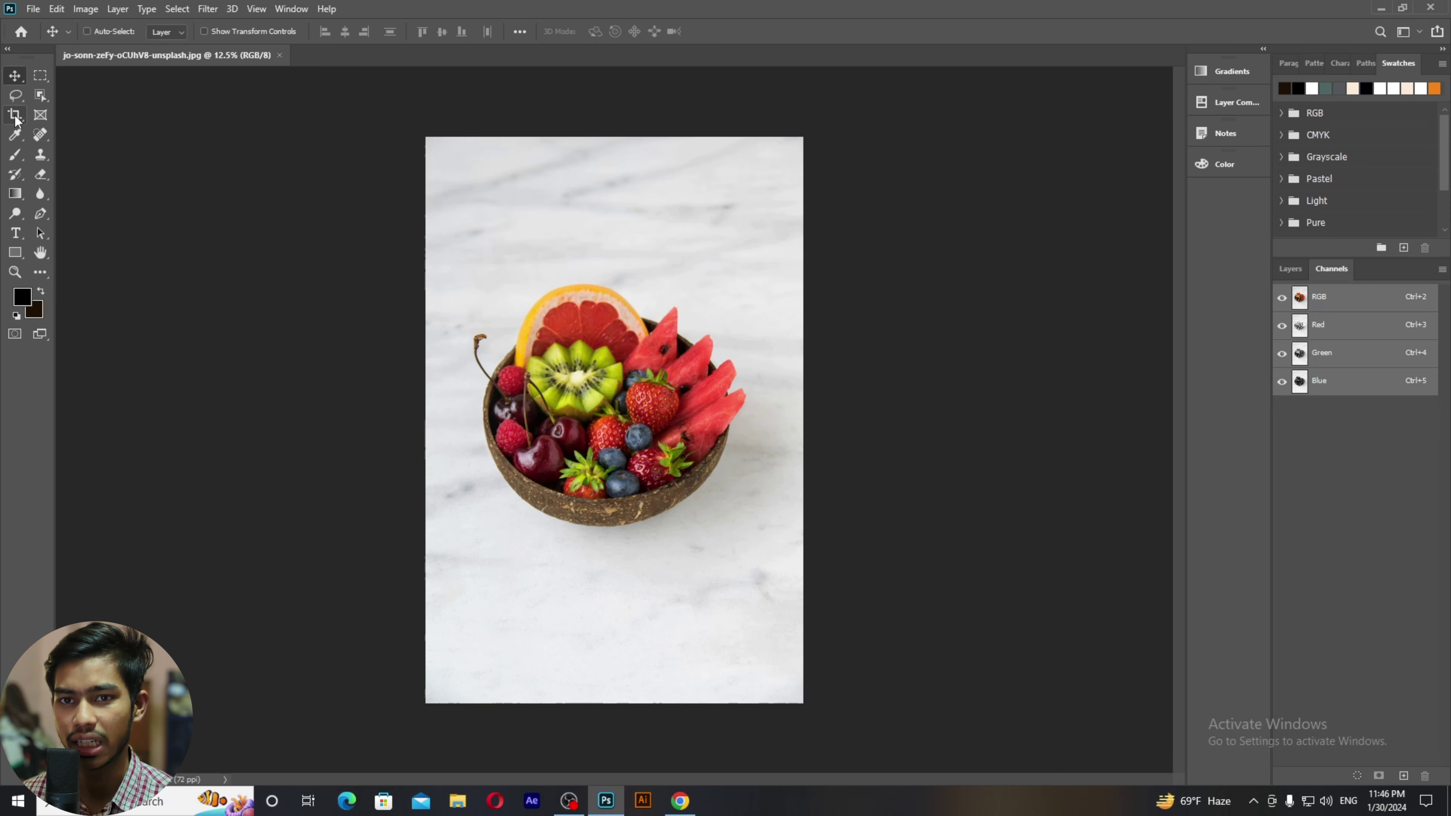
Step: Set the Crop tool to Original Ratio, try shrinking the crop box from its upper edge, and restore it to the full photo
{"action": "left_click", "coordinate": [16, 116]}
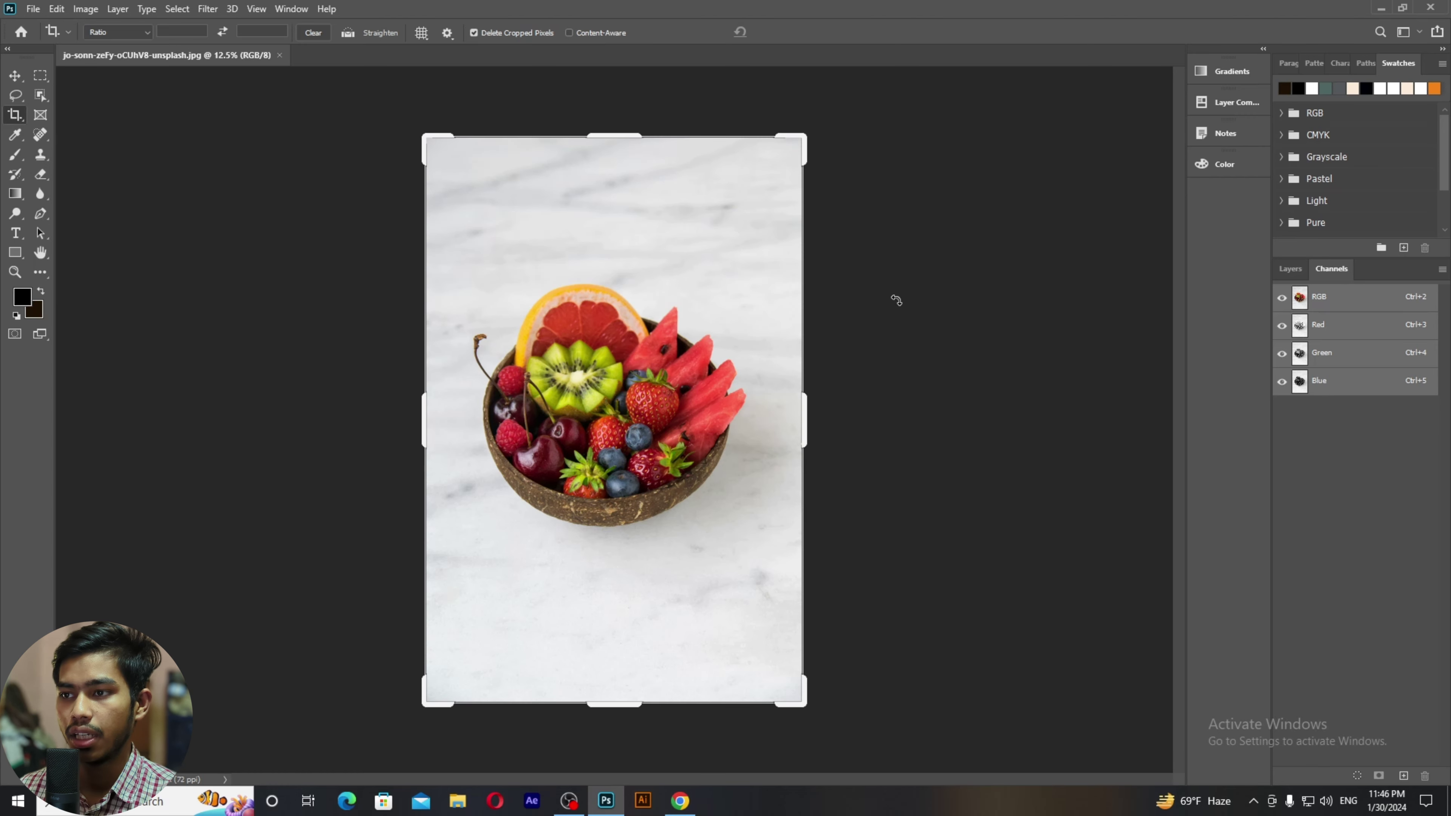
{"action": "mouse_move", "coordinate": [634, 136]}
{"action": "left_mouse_down"}
{"action": "mouse_move", "coordinate": [640, 244]}
{"action": "mouse_move", "coordinate": [643, 133]}
{"action": "left_mouse_up"}
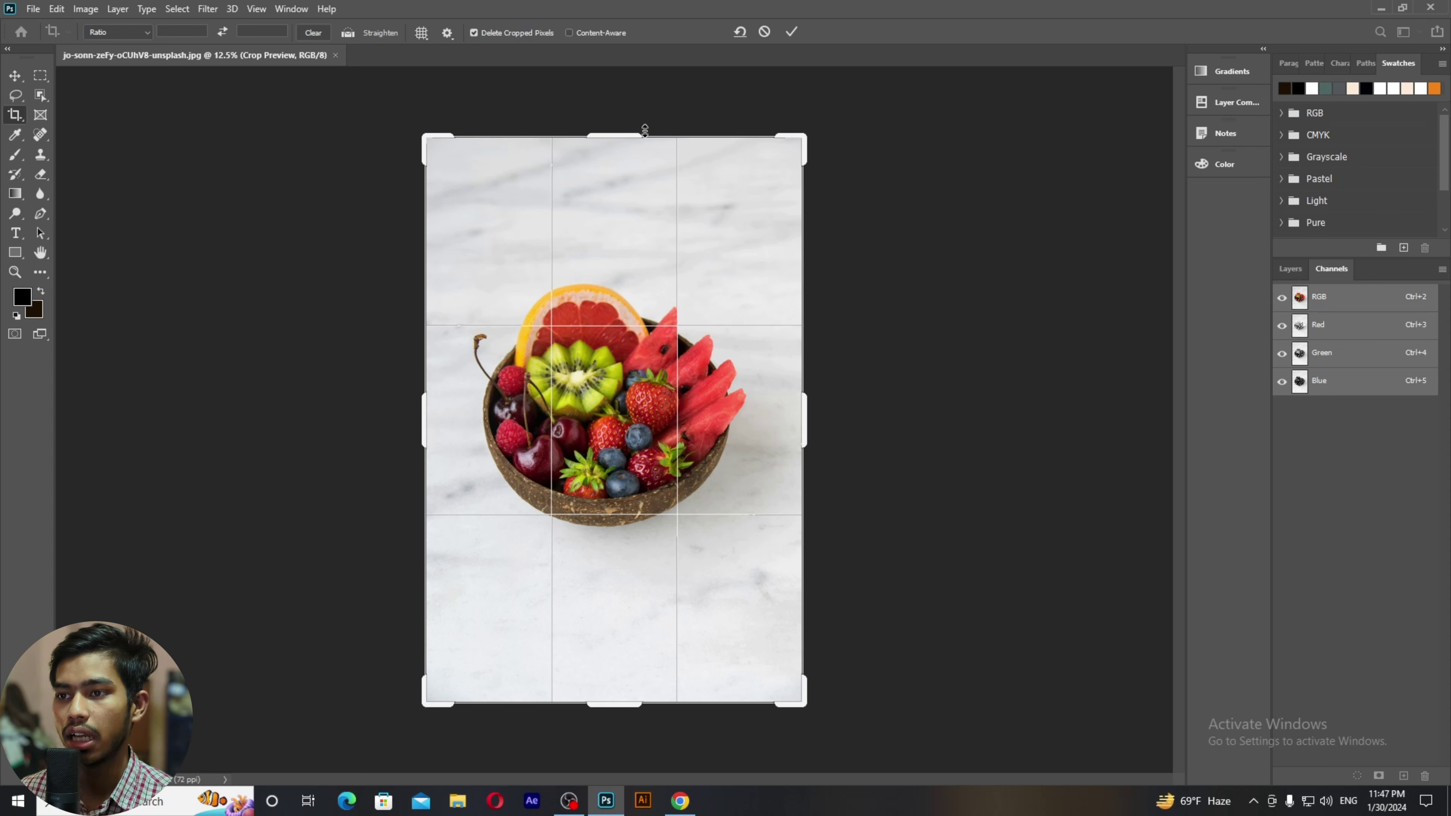
{"action": "left_click", "coordinate": [121, 33]}
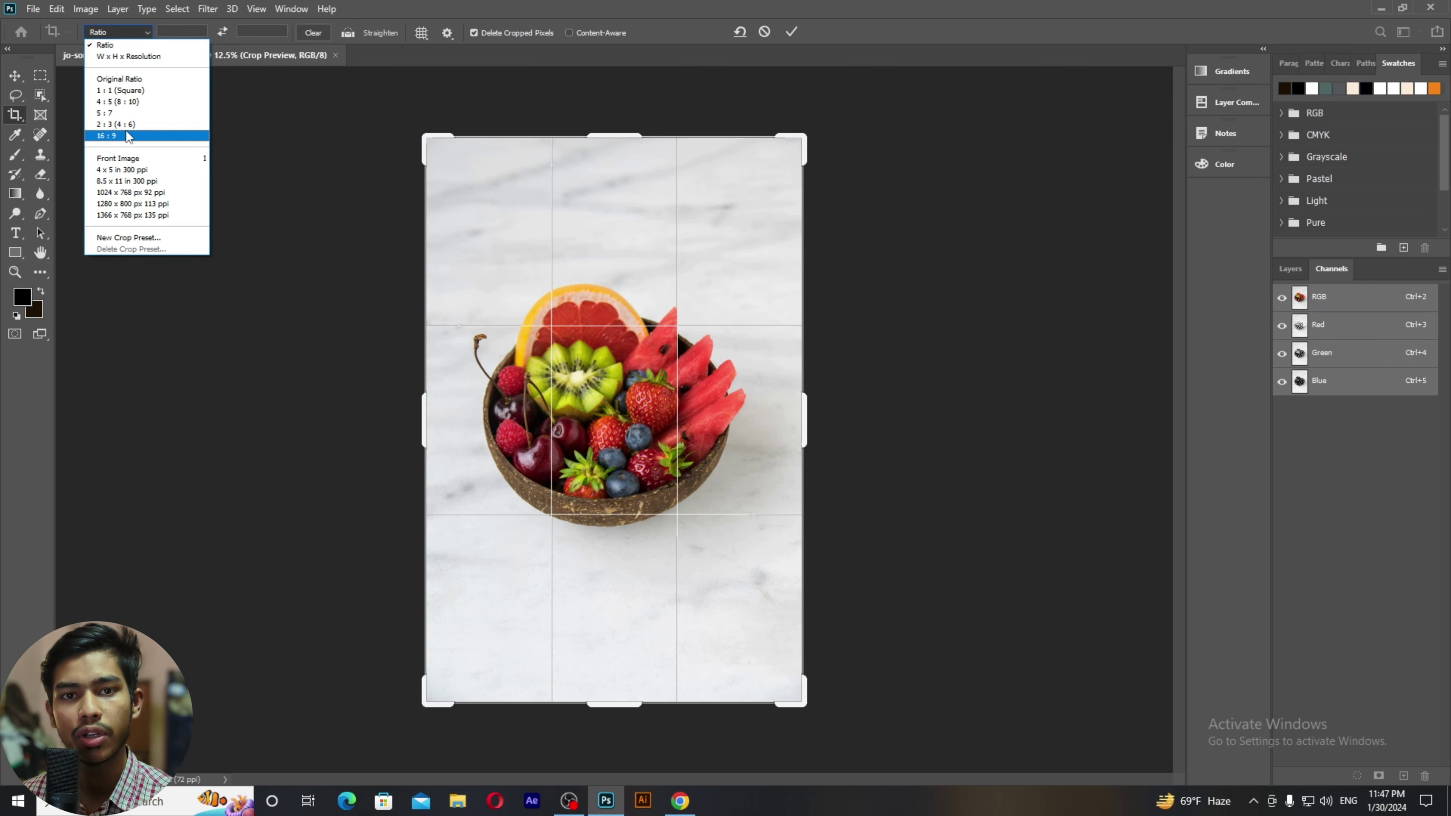
{"action": "key", "text": "Up"}
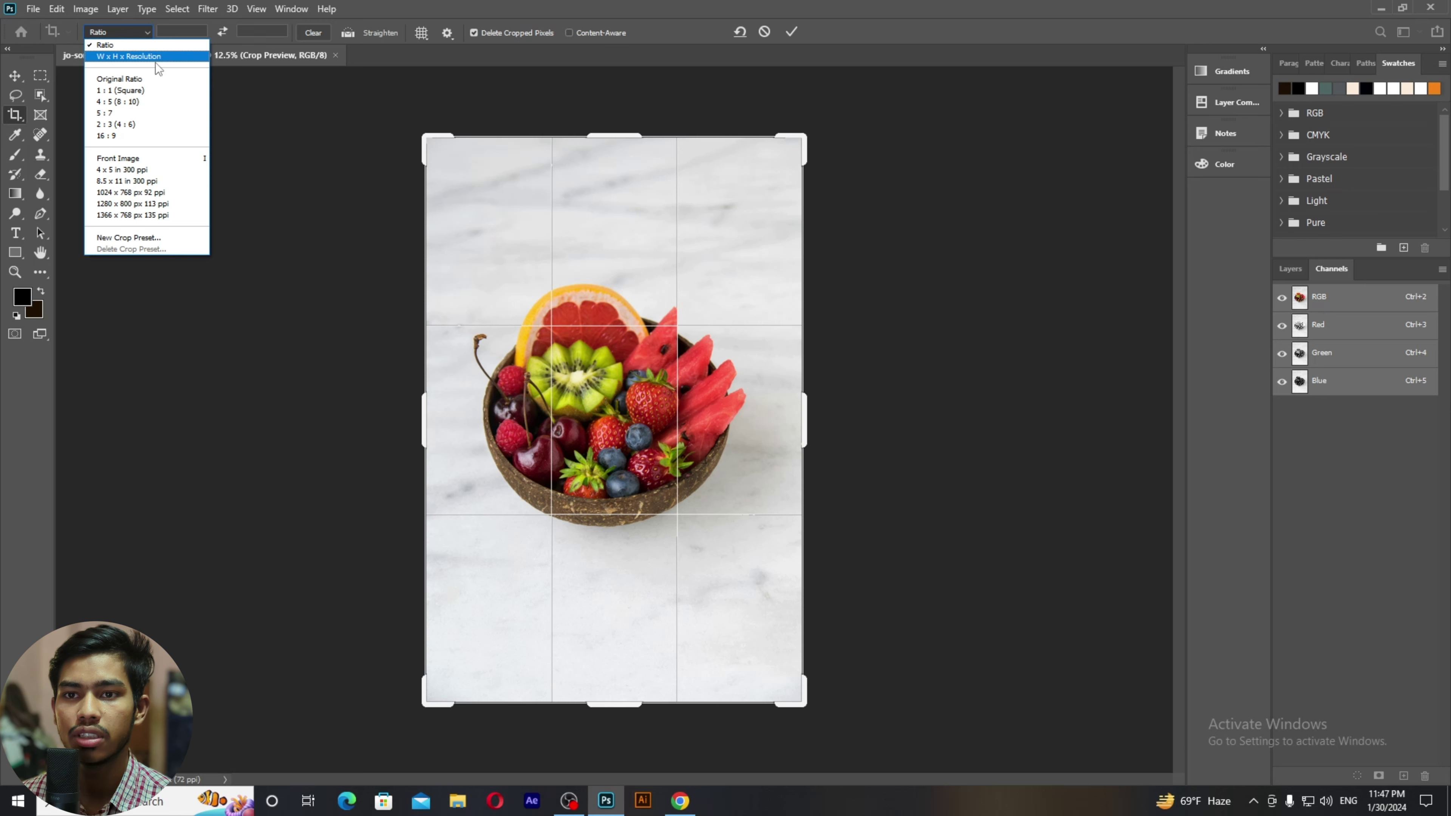
{"action": "left_click", "coordinate": [161, 84]}
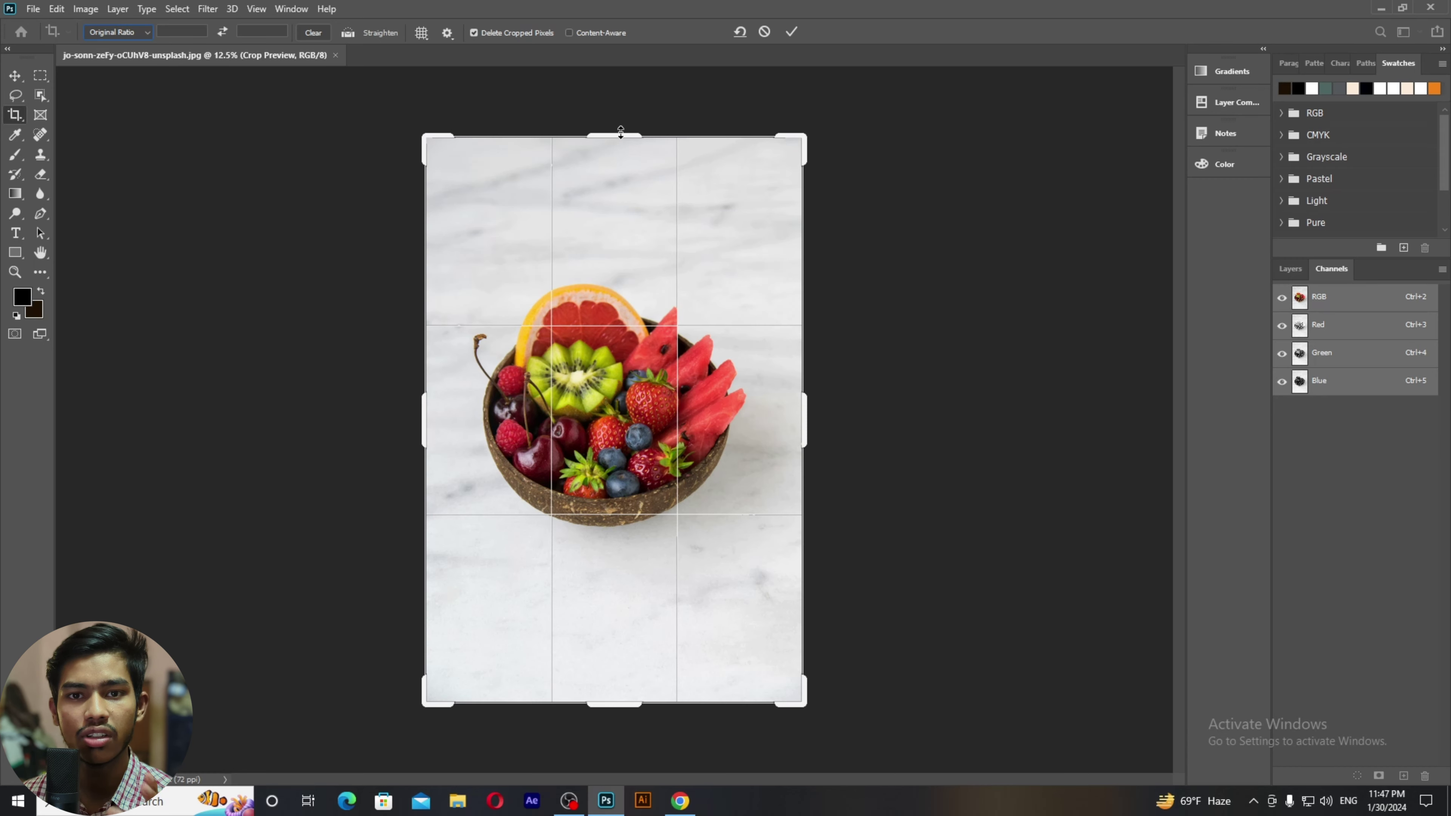
{"action": "left_click_drag", "start_coordinate": [621, 131], "coordinate": [614, 173]}
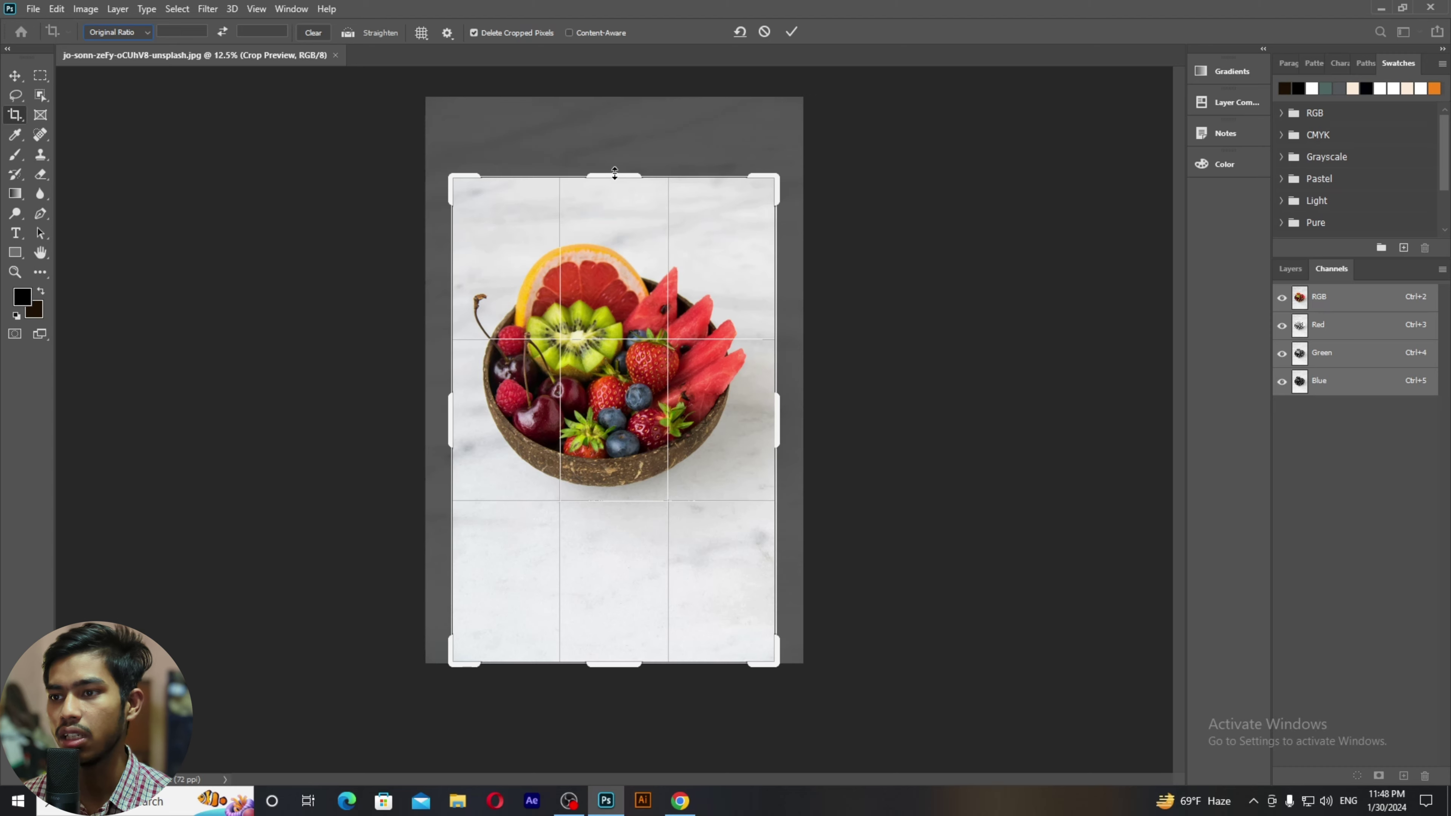
{"action": "left_click_drag", "start_coordinate": [614, 172], "coordinate": [615, 128]}
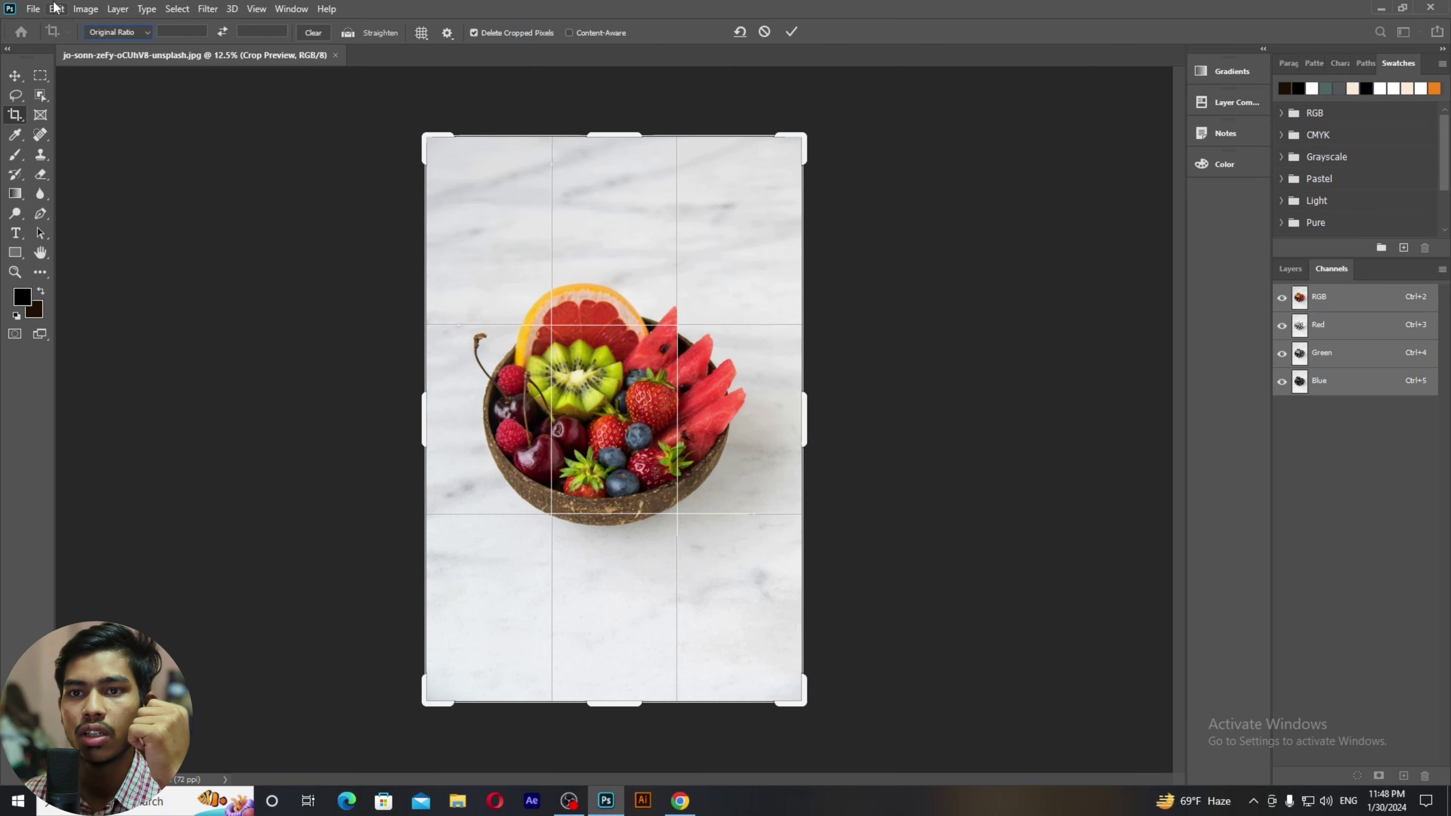
Step: Crop the fruit bowl photo with the W x H x Resolution preset, trimming the marble above and below the bowl
{"action": "left_click", "coordinate": [103, 35]}
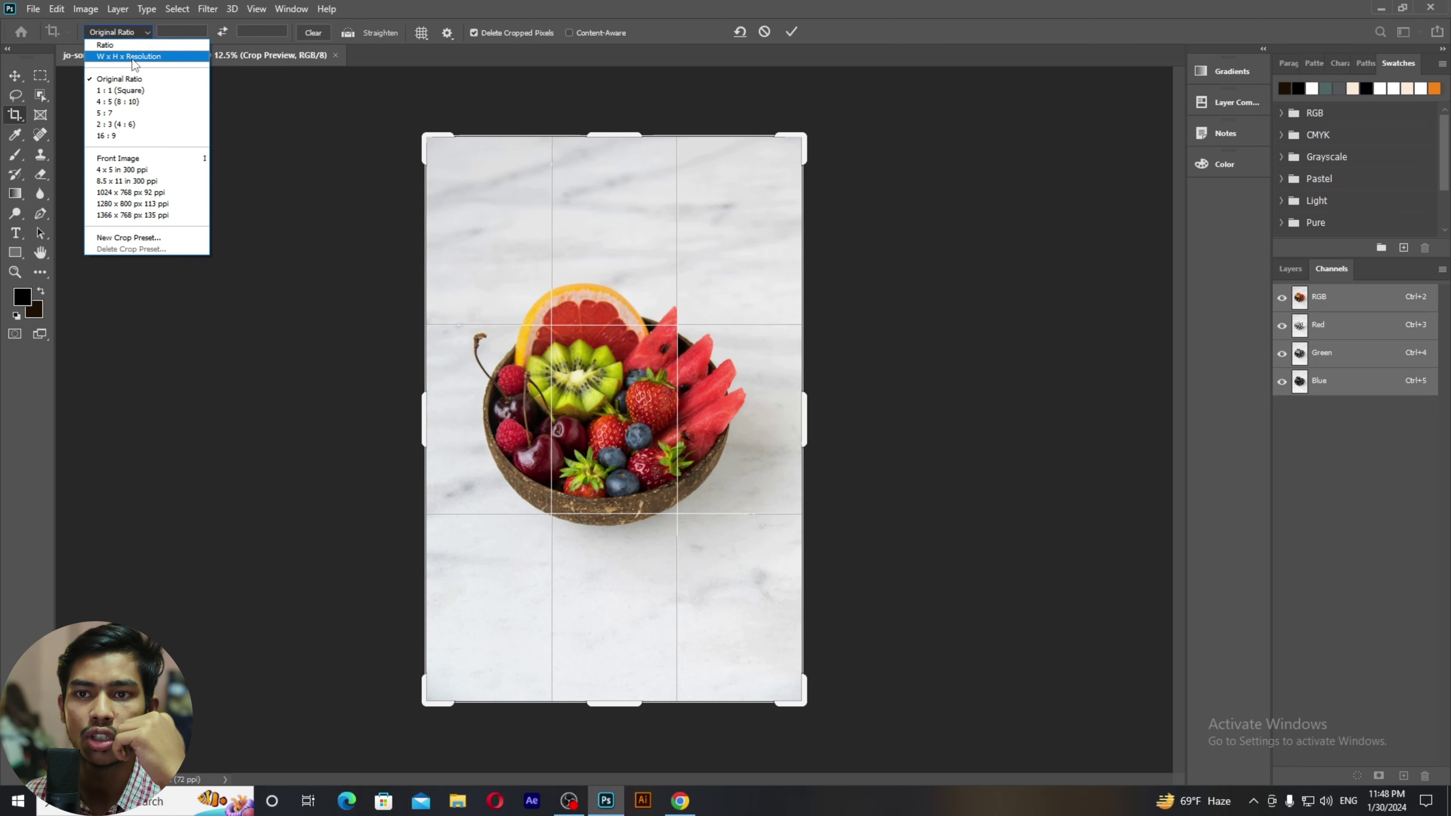
{"action": "left_click", "coordinate": [131, 57]}
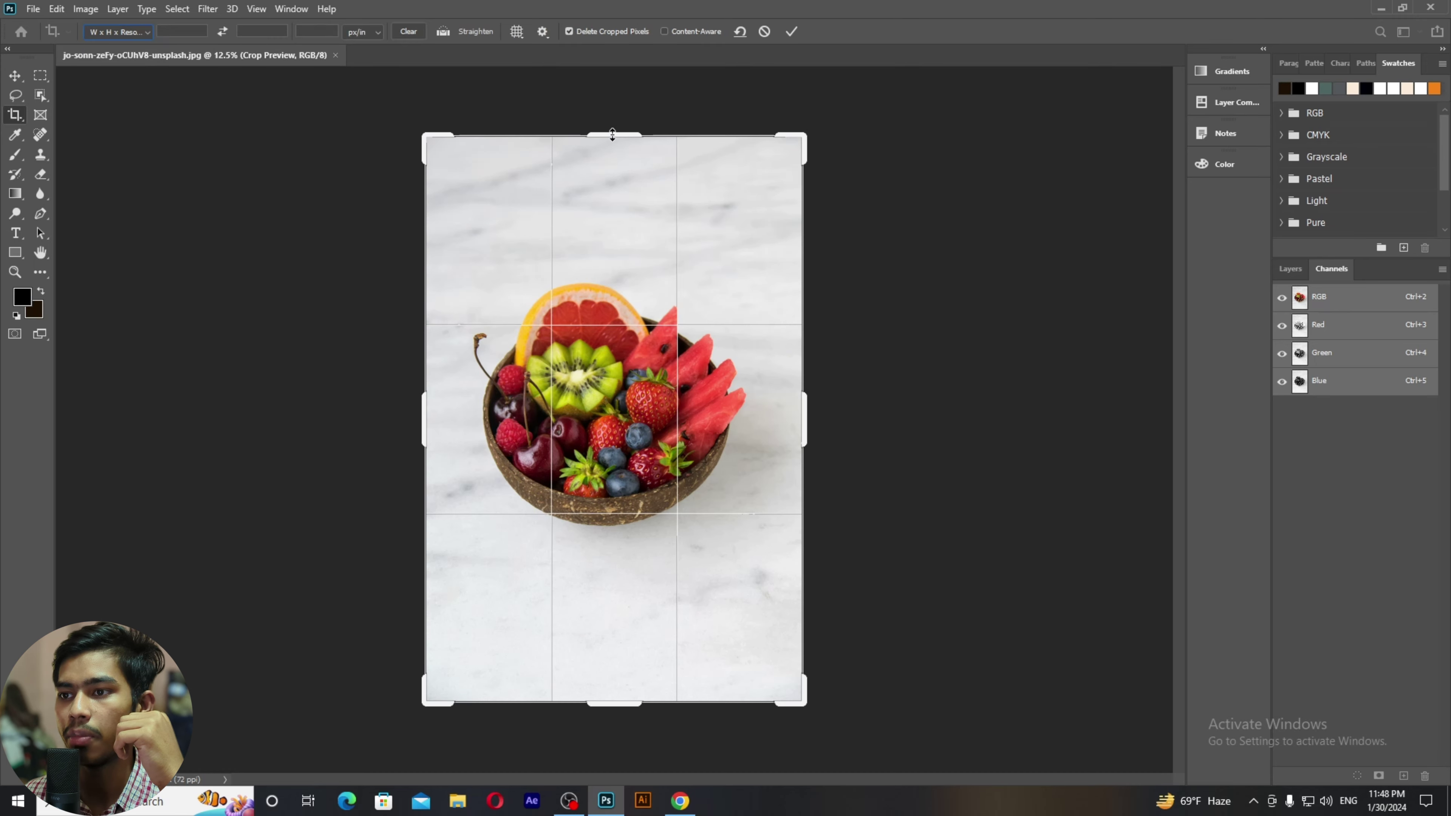
{"action": "mouse_move", "coordinate": [612, 134]}
{"action": "left_mouse_down"}
{"action": "mouse_move", "coordinate": [616, 170]}
{"action": "mouse_move", "coordinate": [616, 136]}
{"action": "left_mouse_up"}
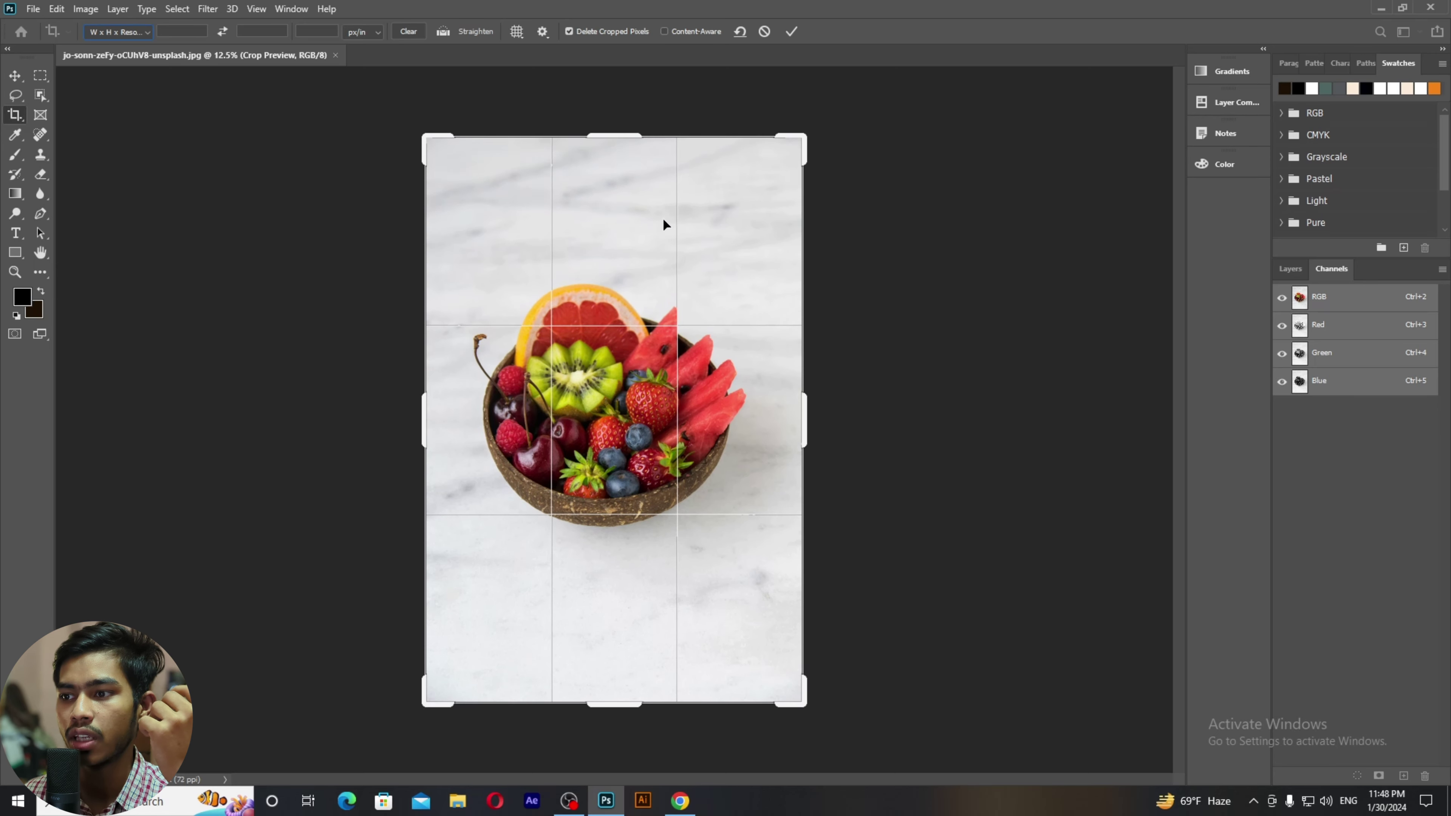
{"action": "mouse_move", "coordinate": [798, 415]}
{"action": "left_mouse_down"}
{"action": "mouse_move", "coordinate": [811, 396]}
{"action": "mouse_move", "coordinate": [797, 387]}
{"action": "mouse_move", "coordinate": [802, 402]}
{"action": "left_mouse_up"}
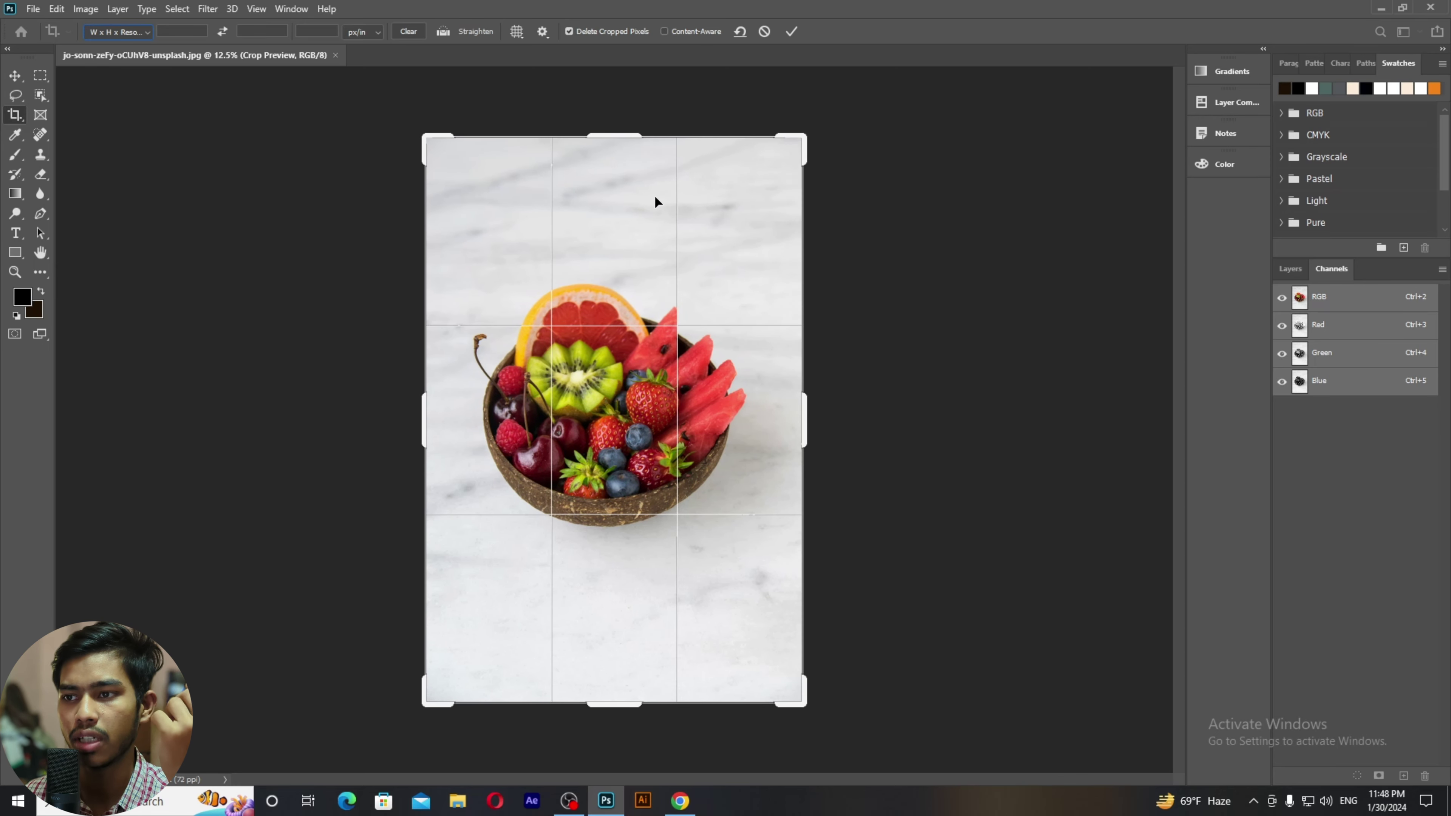
{"action": "left_click_drag", "start_coordinate": [622, 139], "coordinate": [625, 171]}
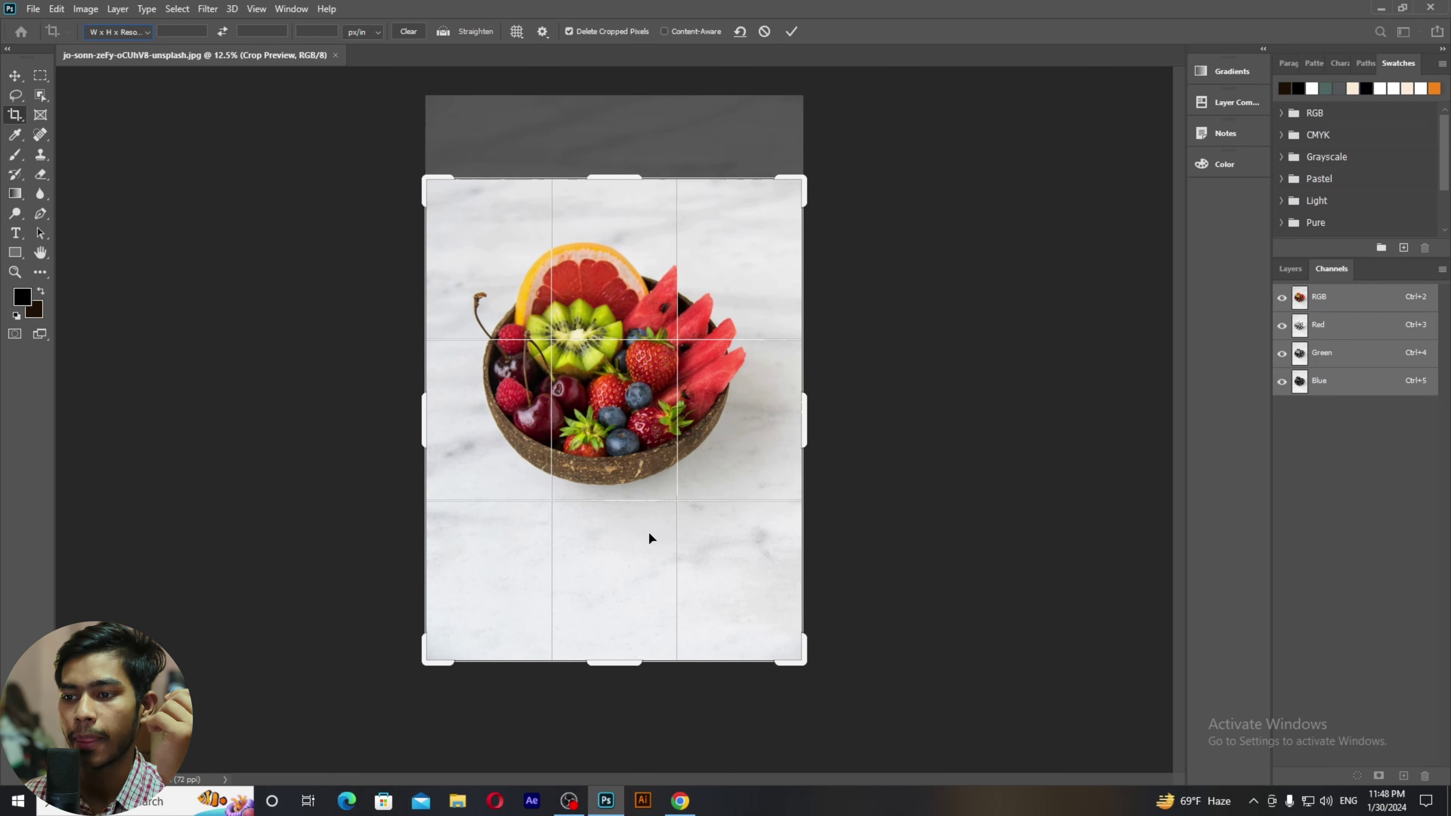
{"action": "left_click_drag", "start_coordinate": [613, 664], "coordinate": [618, 604]}
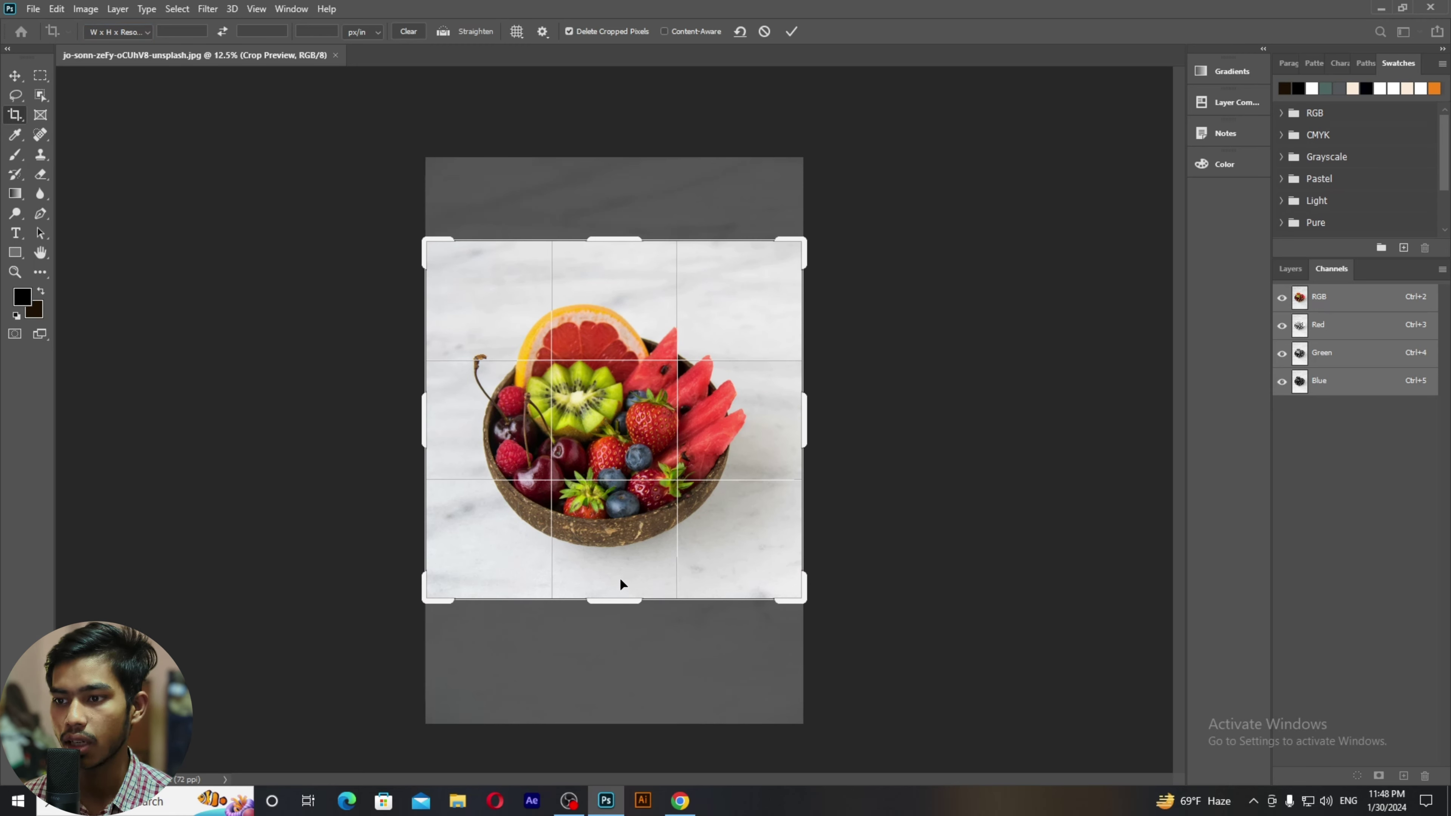
{"action": "key", "text": "Return"}
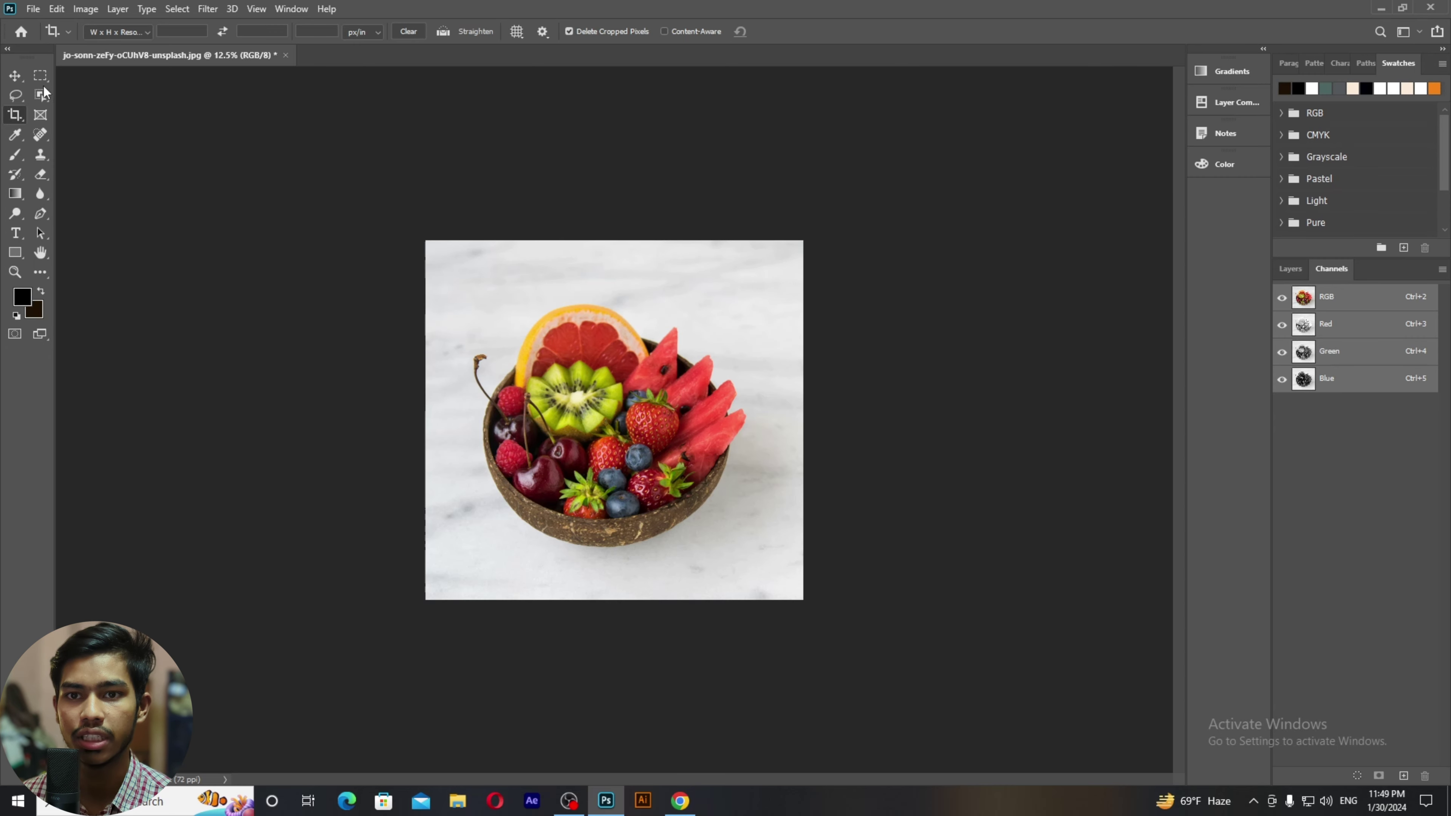
Step: Undo the crop of the fruit bowl photo
{"action": "left_click", "coordinate": [95, 34]}
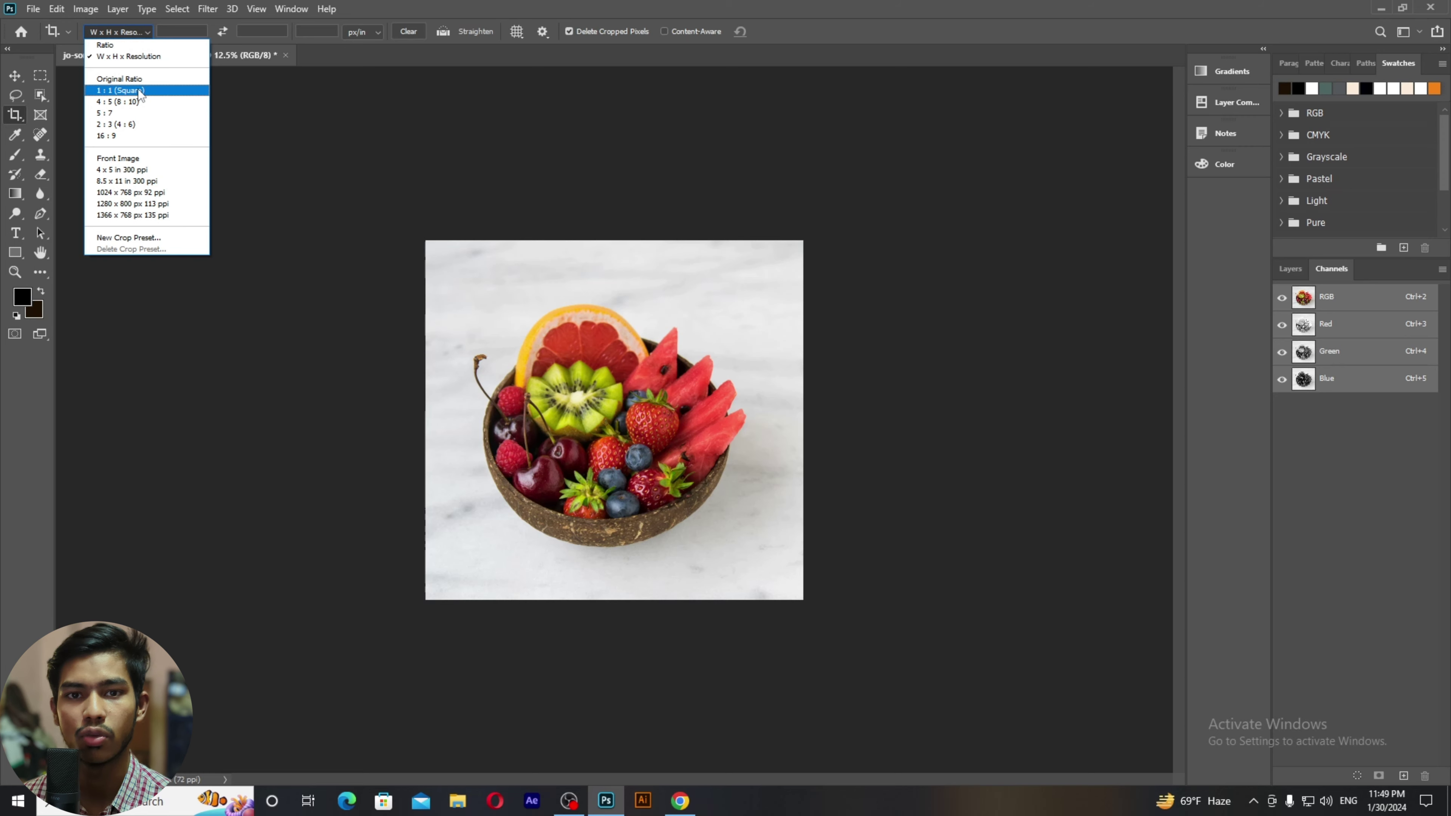
{"action": "key", "text": "Escape"}
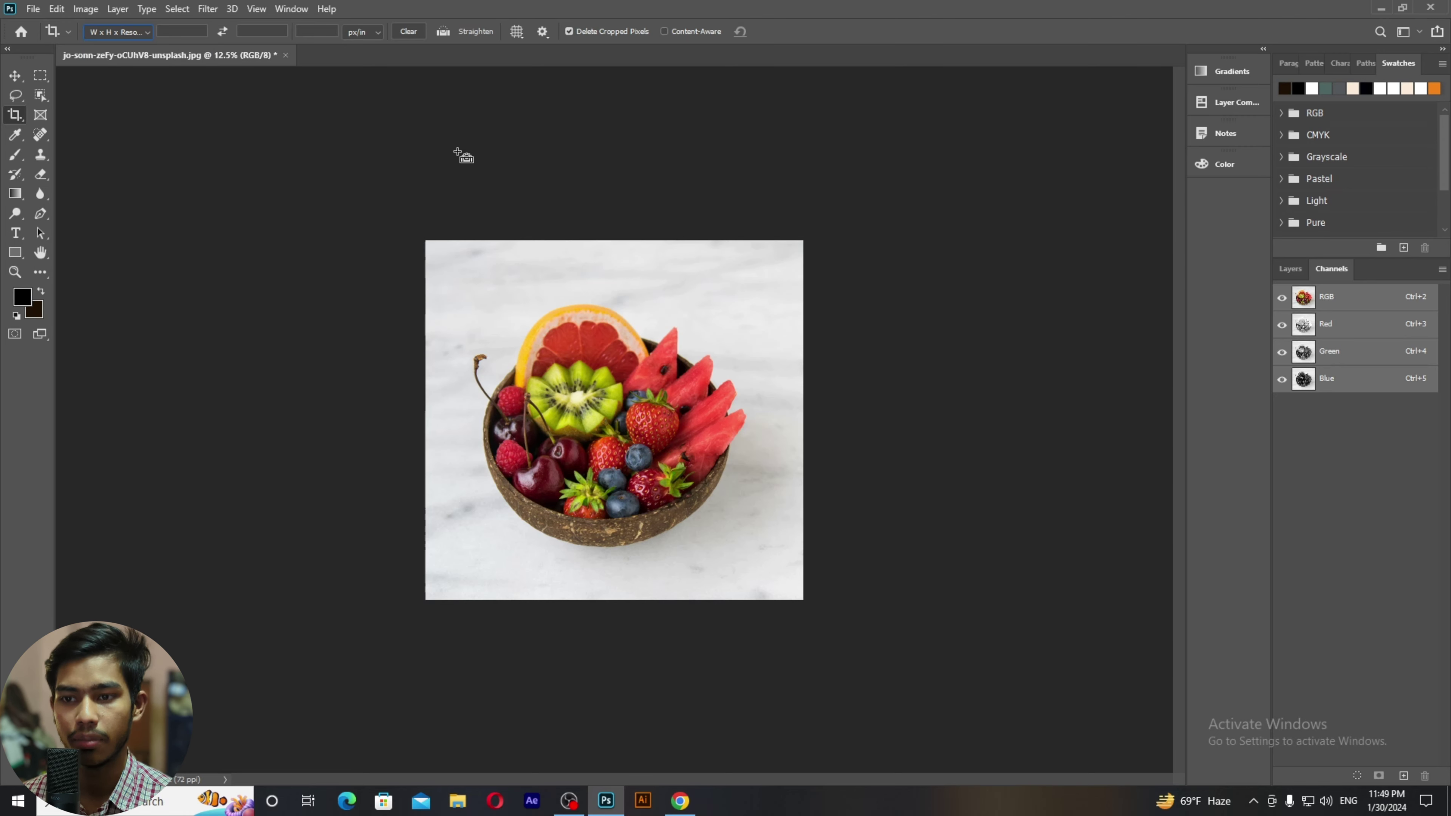
{"action": "key", "text": "ctrl+z"}
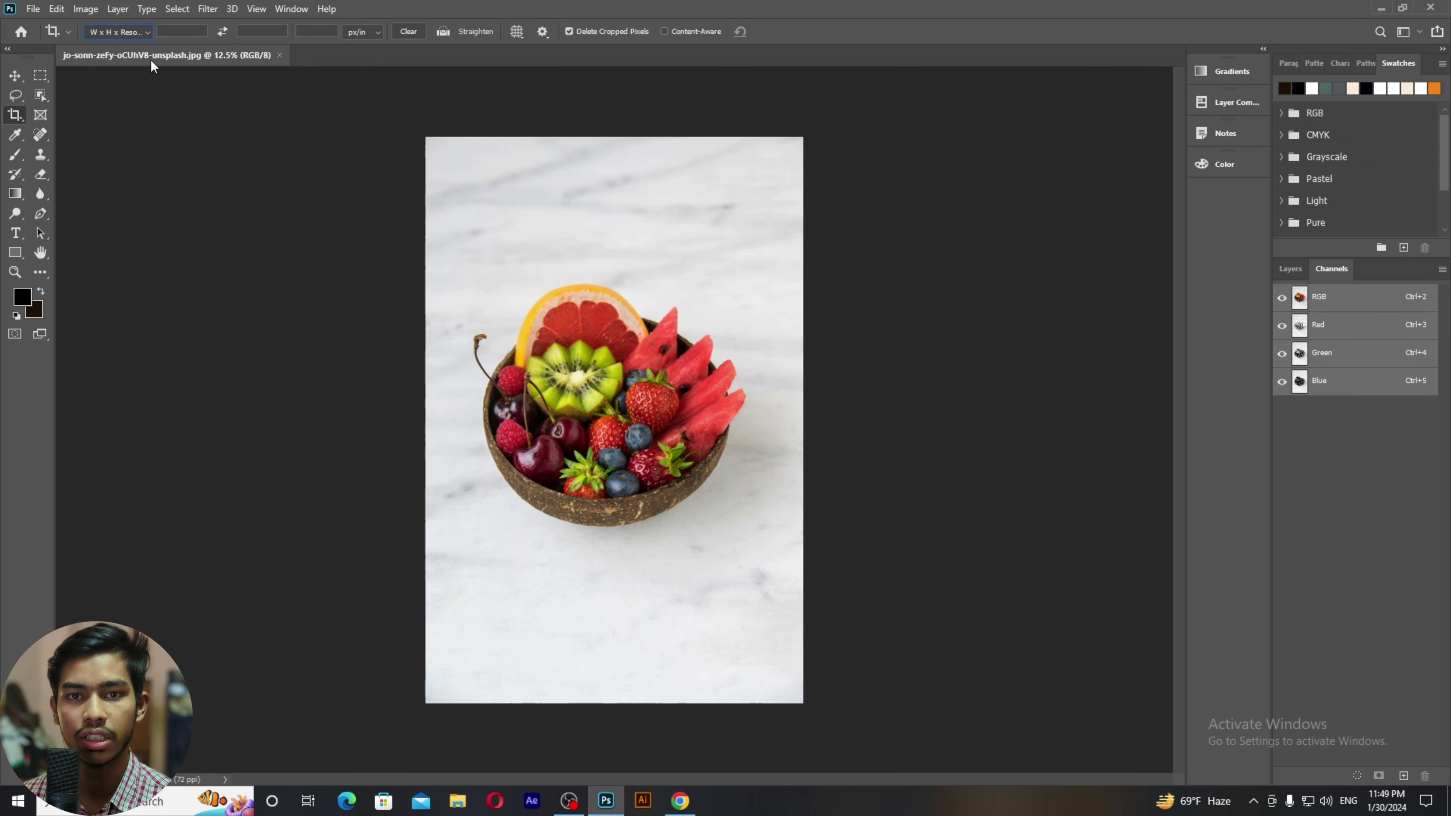
Step: Try the 1 : 1 (Square) and 5 : 7 crop ratios on the fruit bowl photo
{"action": "left_click", "coordinate": [140, 32]}
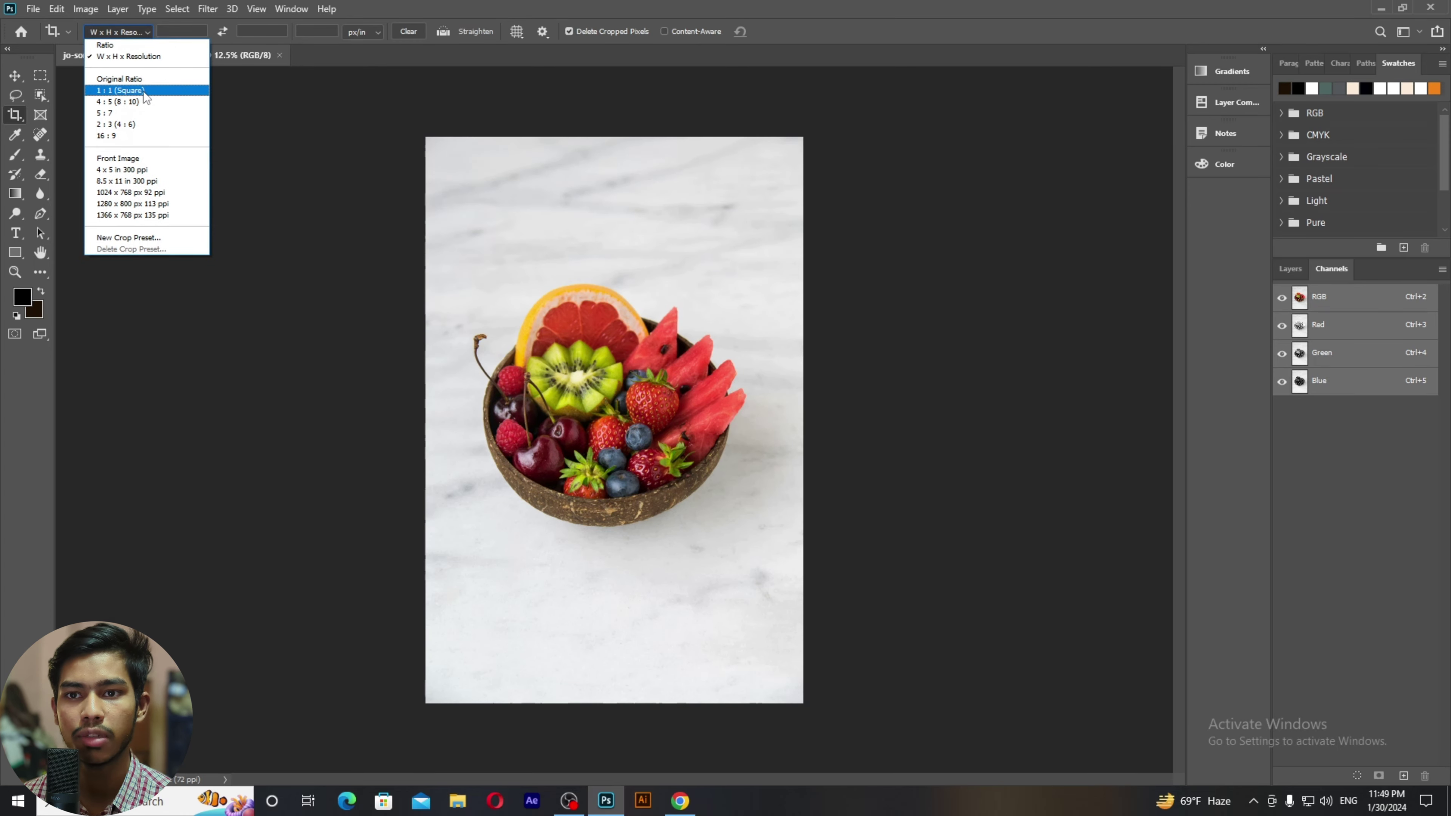
{"action": "left_click", "coordinate": [118, 90]}
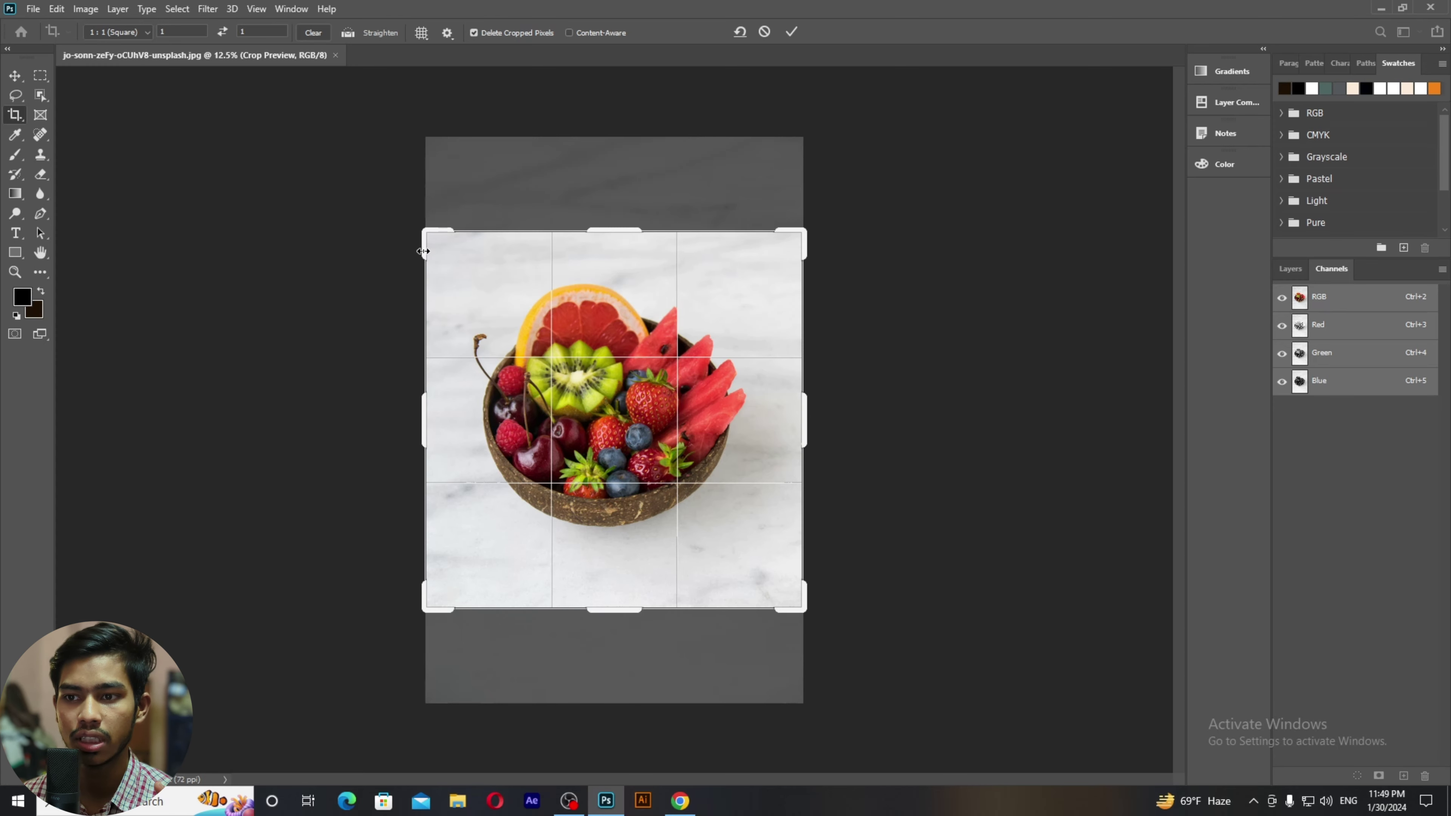
{"action": "left_click_drag", "start_coordinate": [423, 251], "coordinate": [425, 295]}
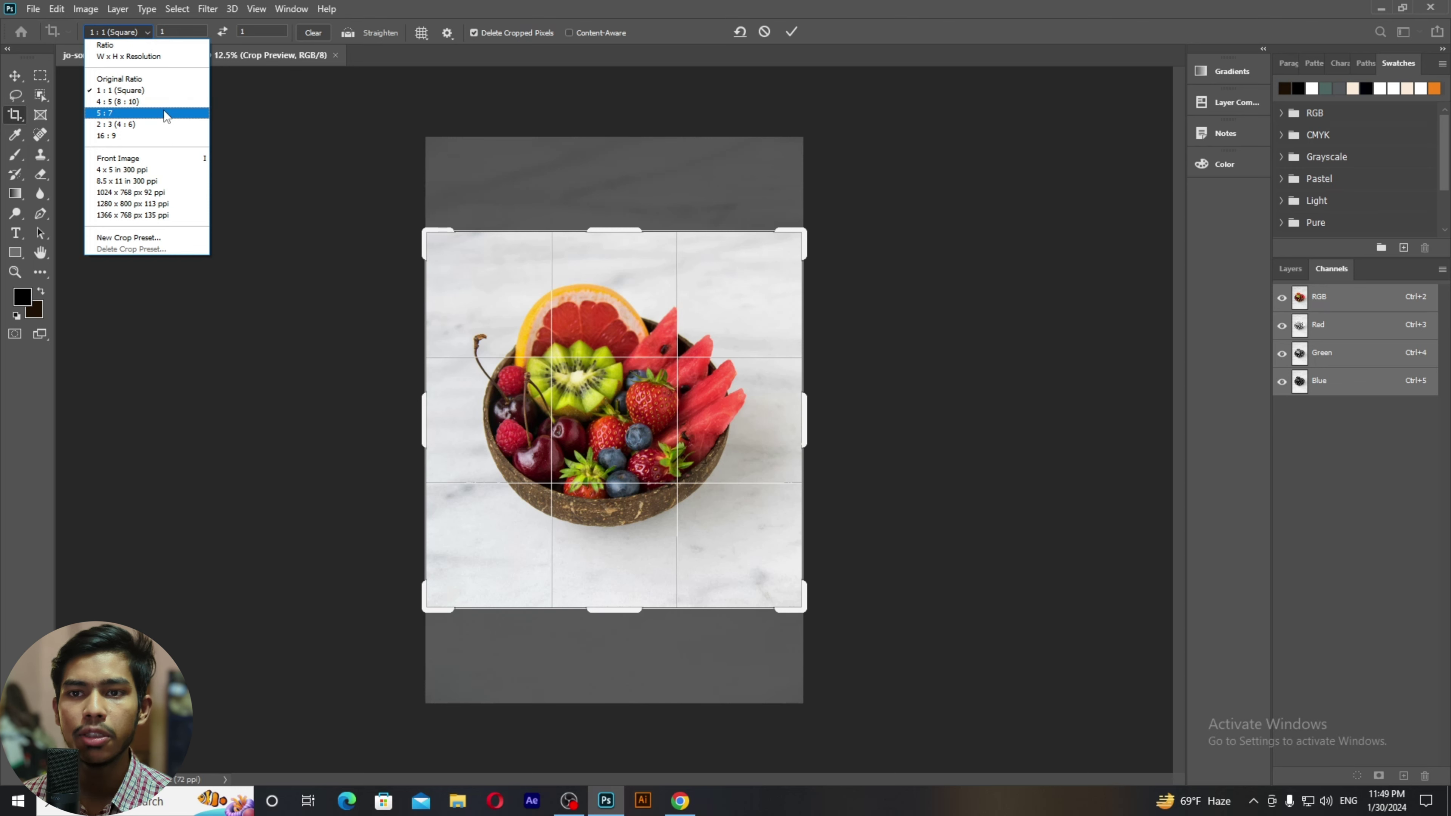
{"action": "left_click", "coordinate": [190, 117]}
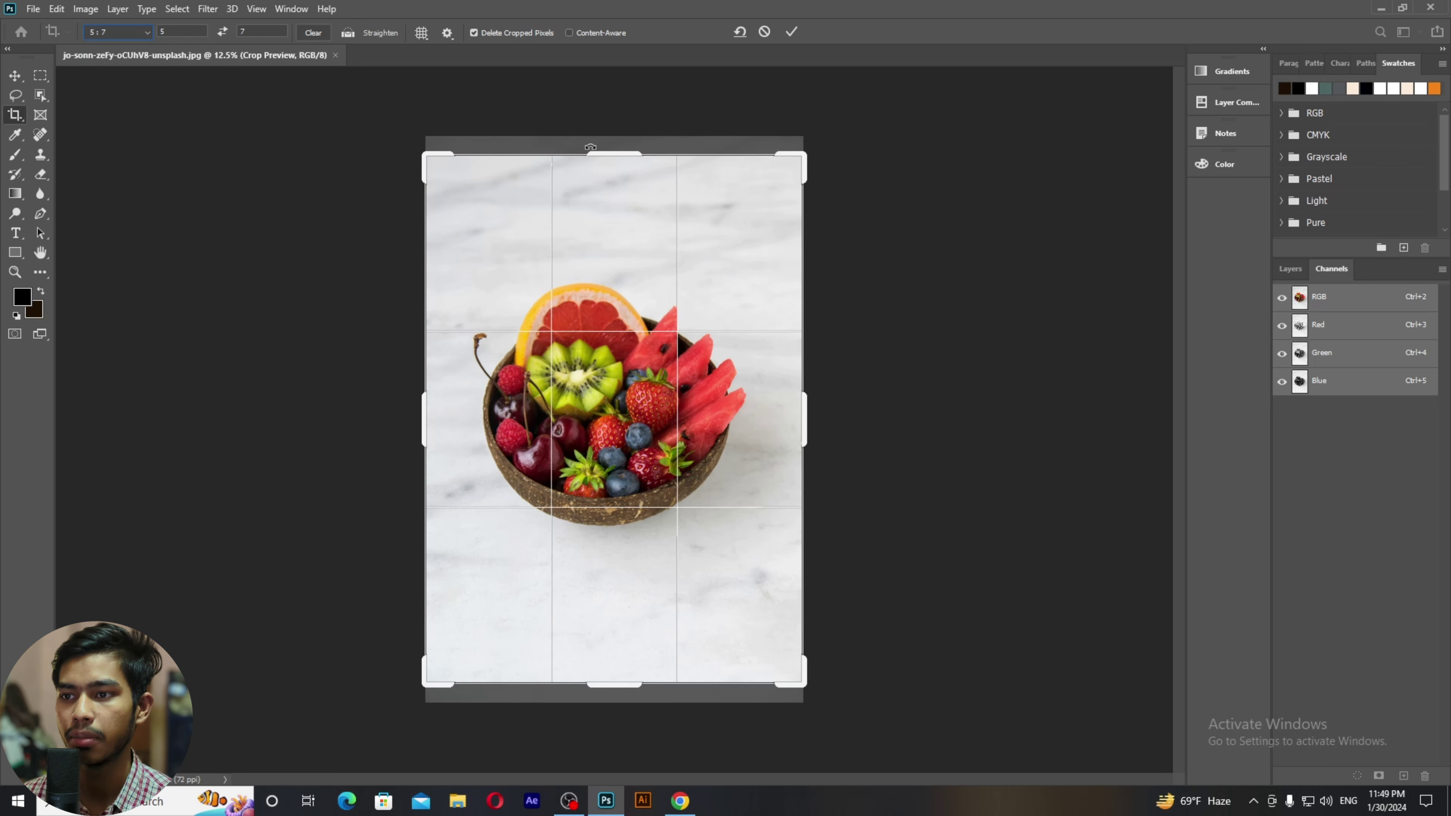
{"action": "mouse_move", "coordinate": [614, 154]}
{"action": "left_mouse_down"}
{"action": "mouse_move", "coordinate": [618, 192]}
{"action": "mouse_move", "coordinate": [622, 145]}
{"action": "mouse_move", "coordinate": [614, 161]}
{"action": "left_mouse_up"}
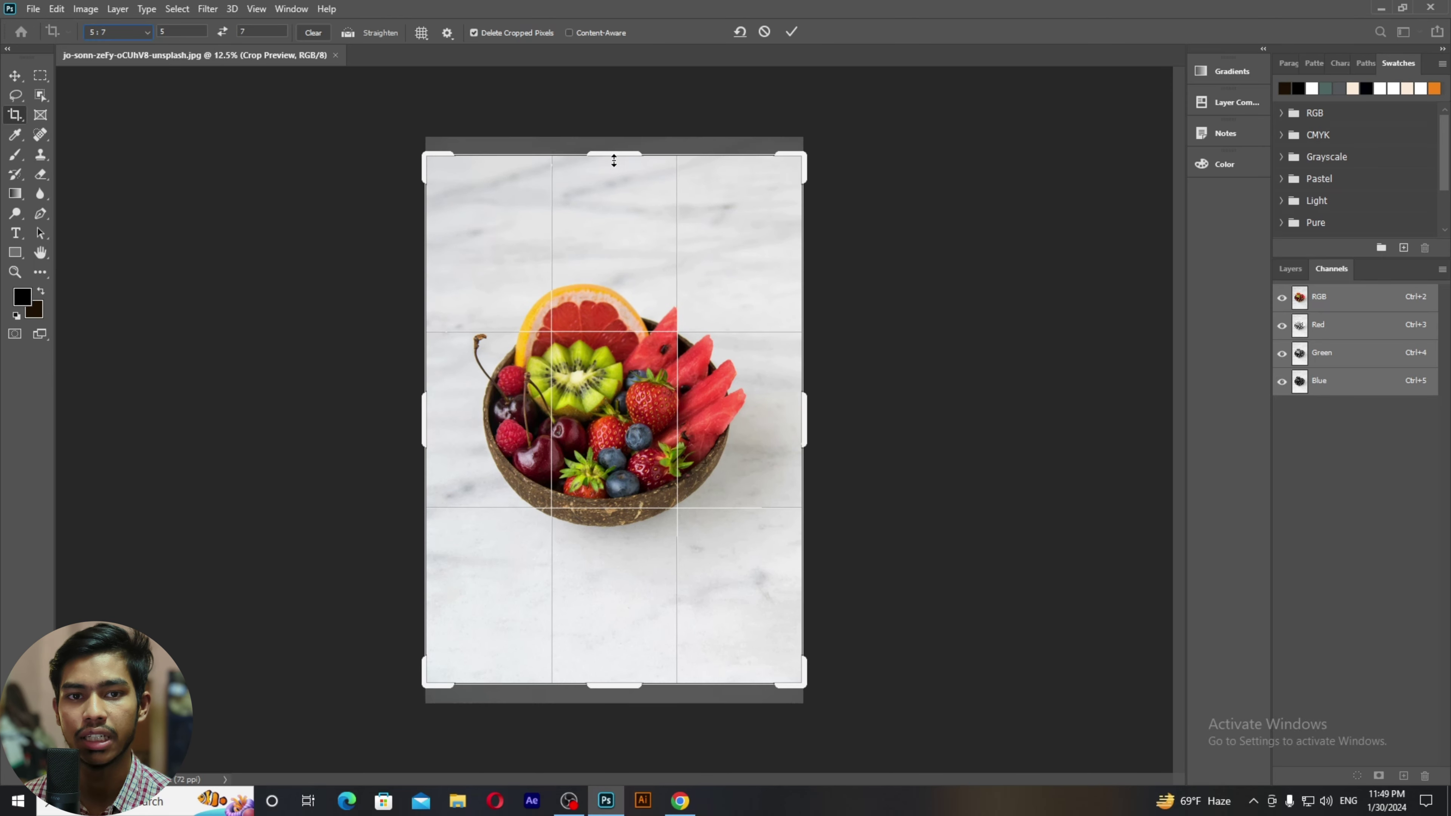
Step: Set the crop ratio of the fruit bowl photo to Original Ratio and leave the Crop tool for the Move tool
{"action": "left_click", "coordinate": [139, 35]}
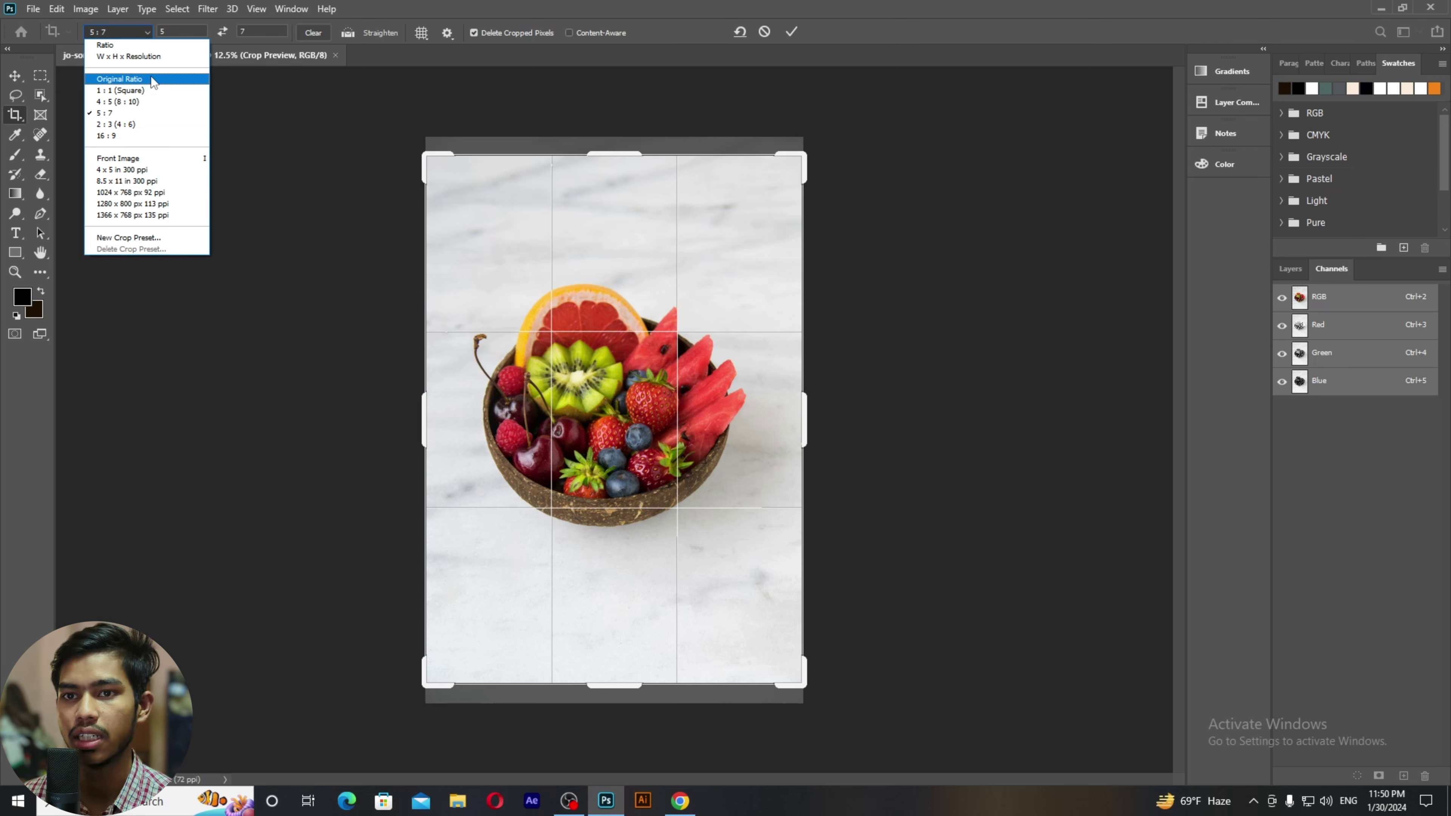
{"action": "left_click", "coordinate": [151, 79]}
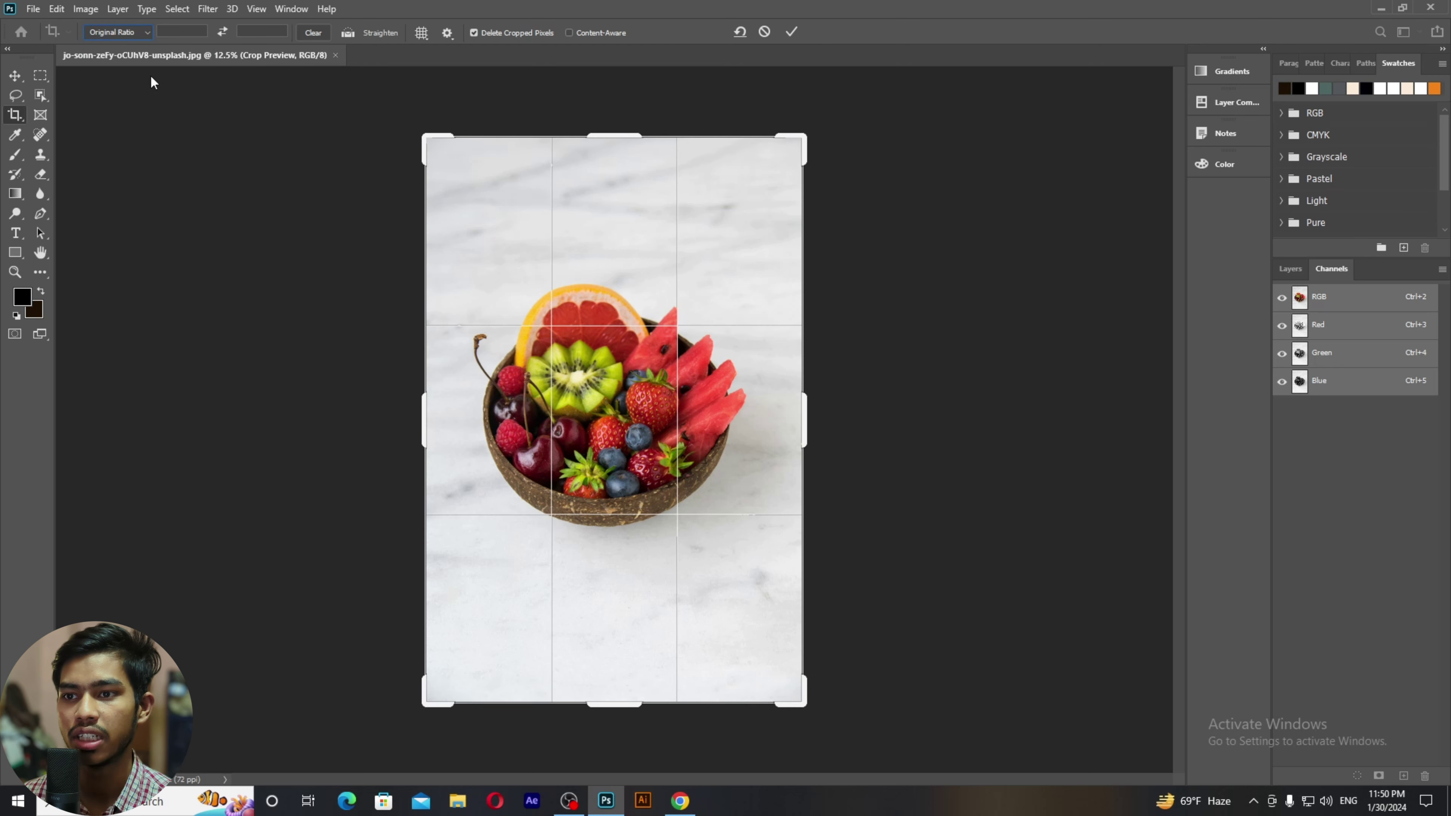
{"action": "left_click", "coordinate": [14, 76]}
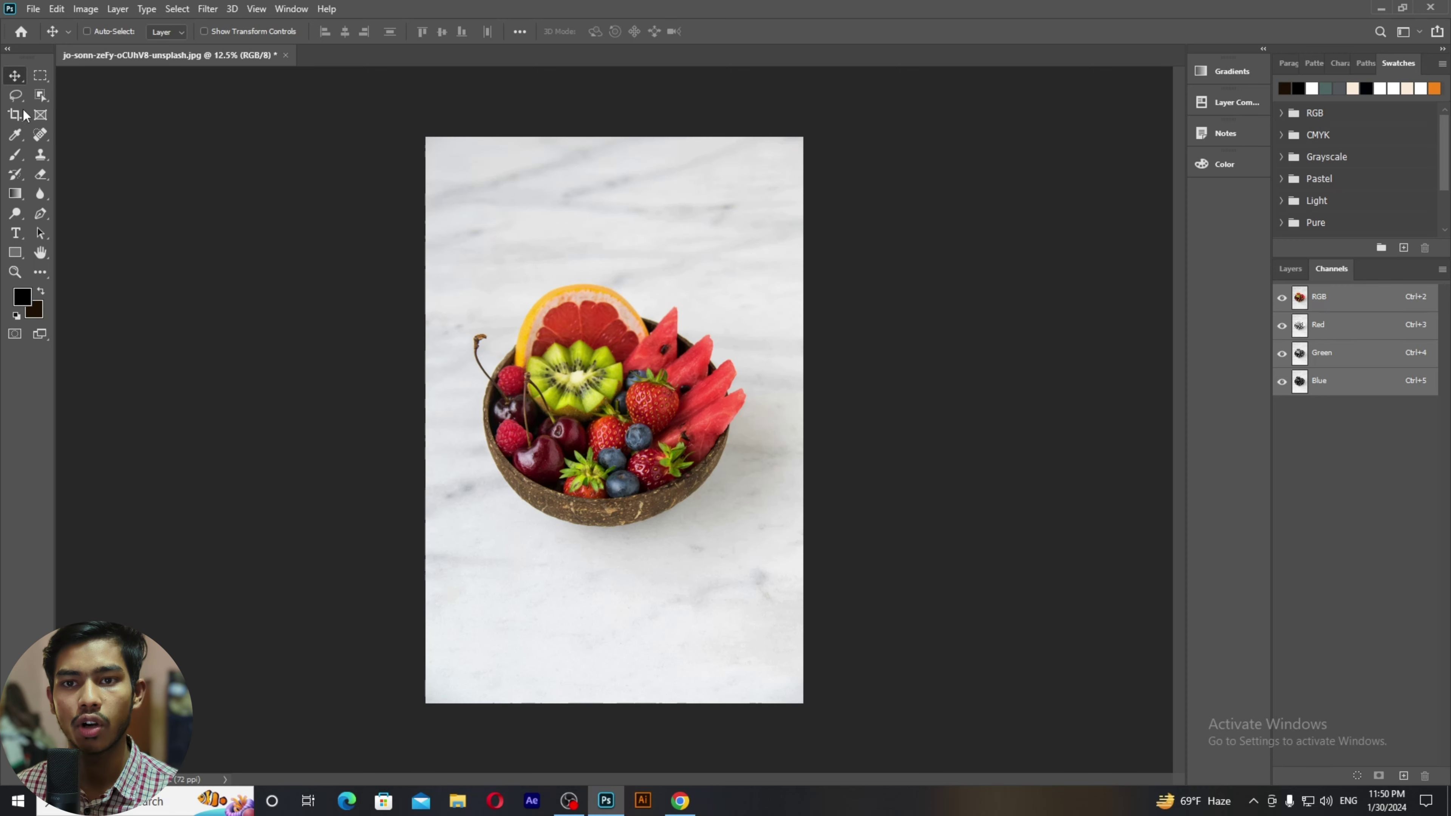
{"action": "left_click", "coordinate": [12, 116]}
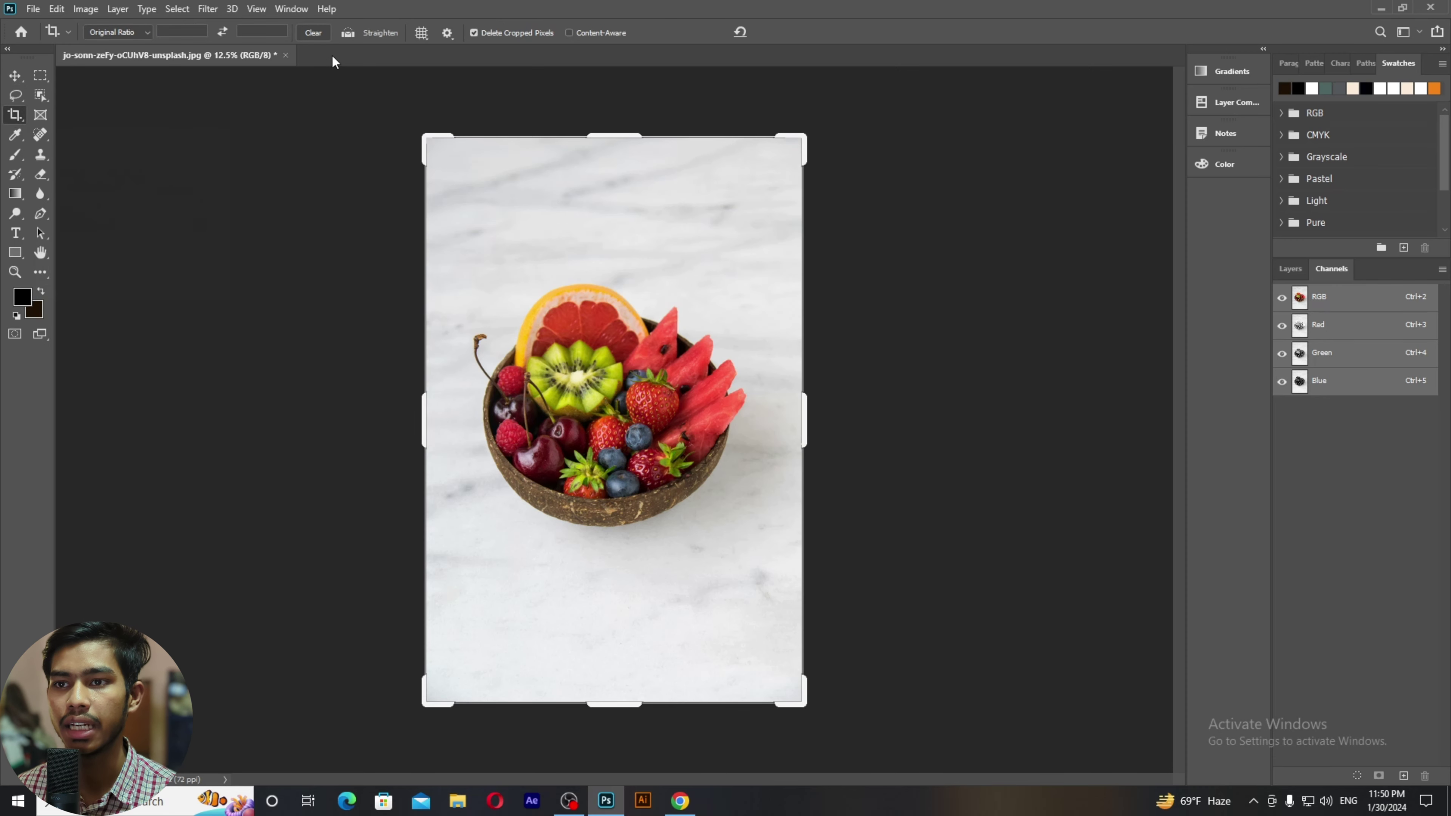
{"action": "left_click", "coordinate": [349, 33]}
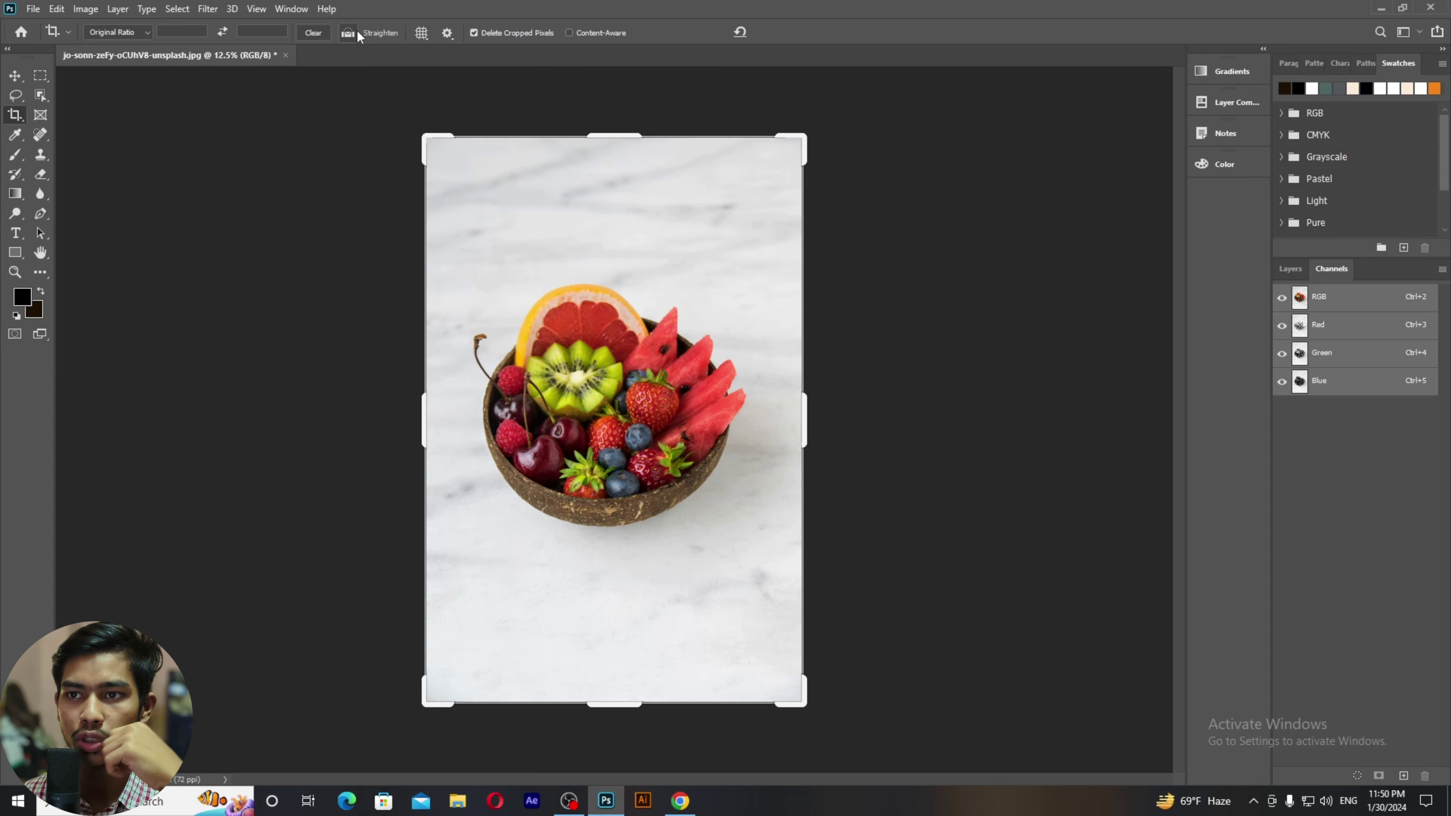
{"action": "left_click", "coordinate": [21, 75]}
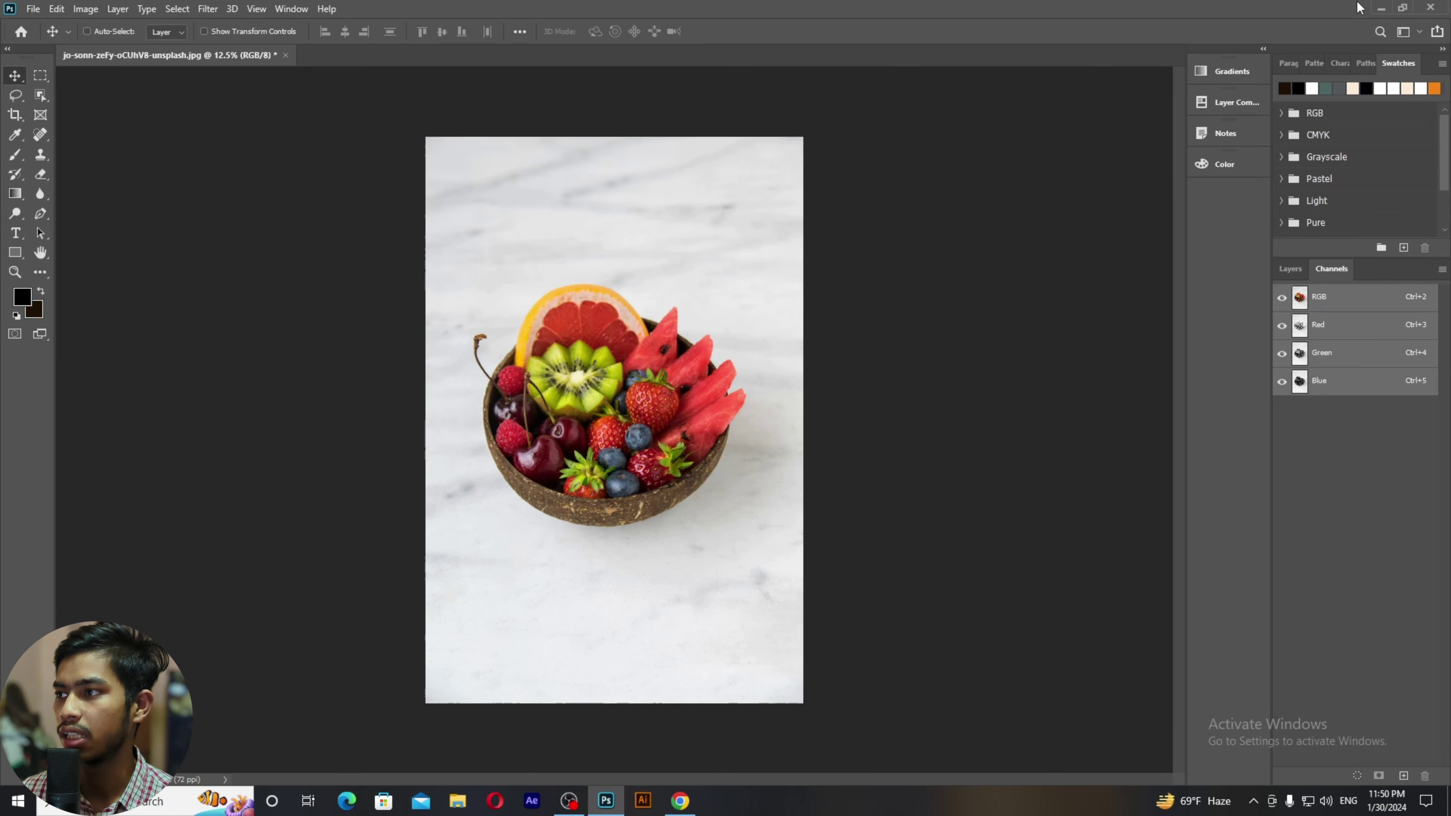
Step: Open the seascape photo from the desktop as a separate document in Photoshop
{"action": "left_click", "coordinate": [1379, 9]}
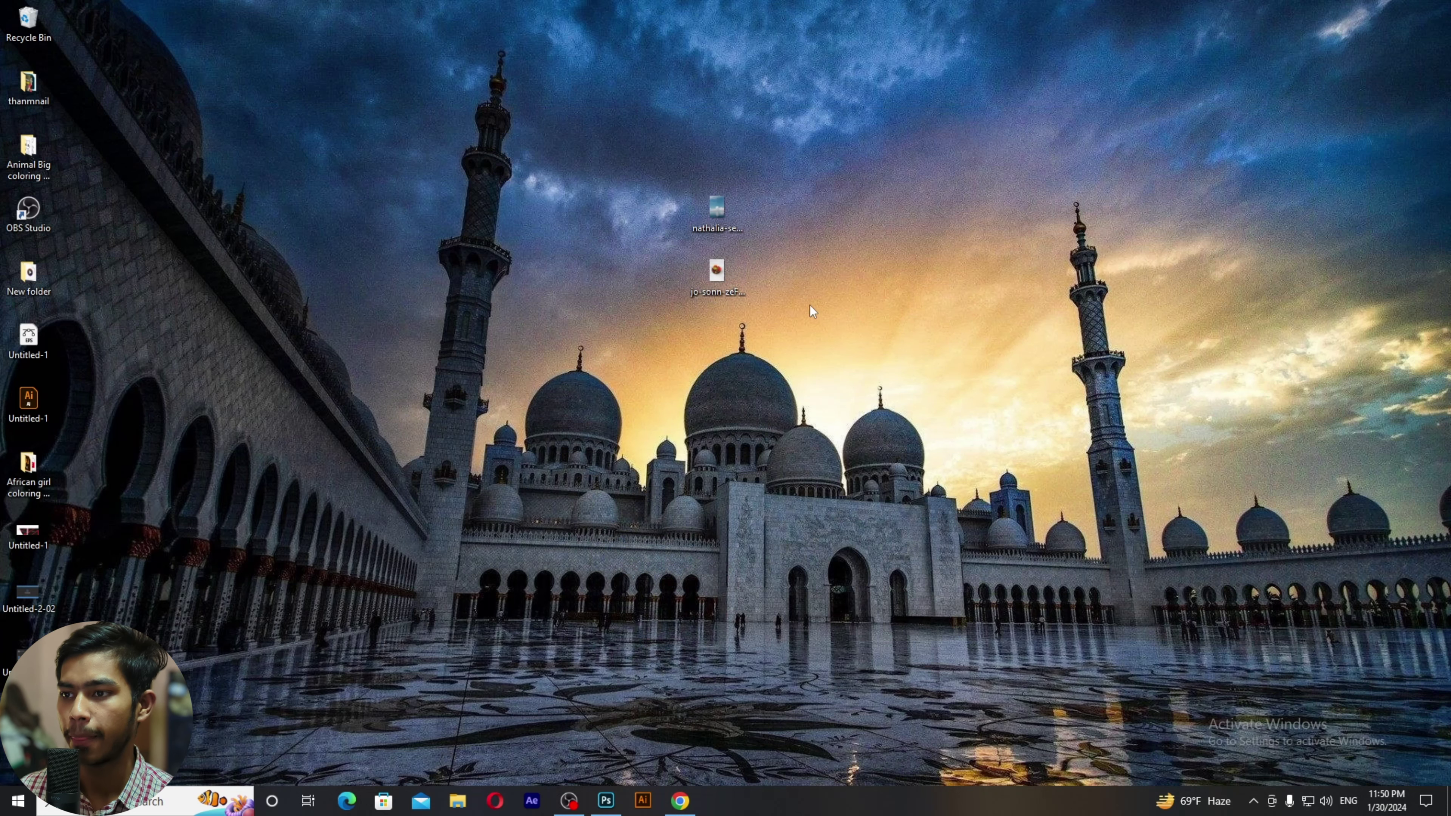
{"action": "left_click_drag", "start_coordinate": [723, 213], "coordinate": [789, 6]}
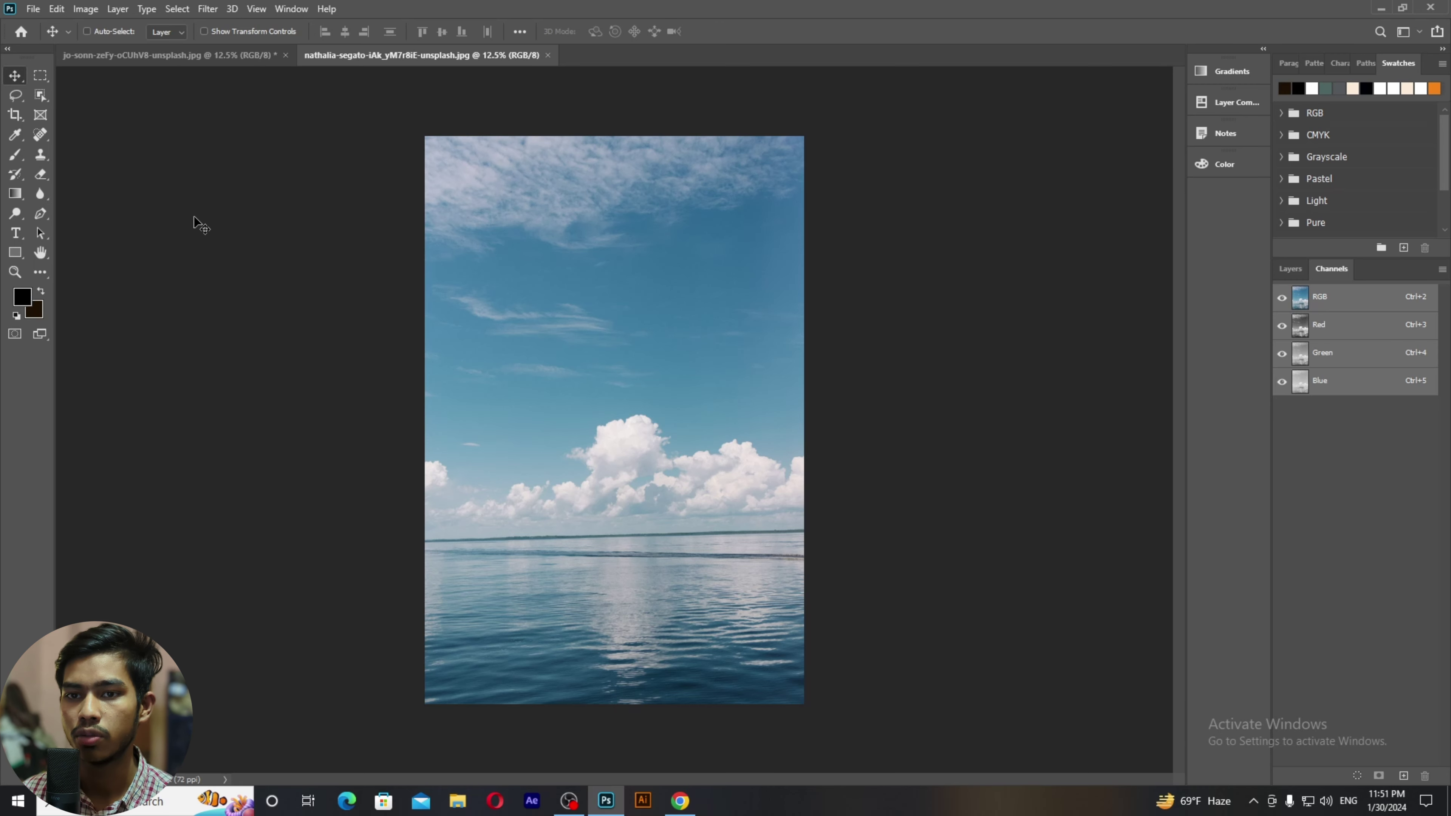
Step: Straighten the seascape photo along its tilted sea horizon with the Crop tool and apply the crop
{"action": "left_click", "coordinate": [16, 115]}
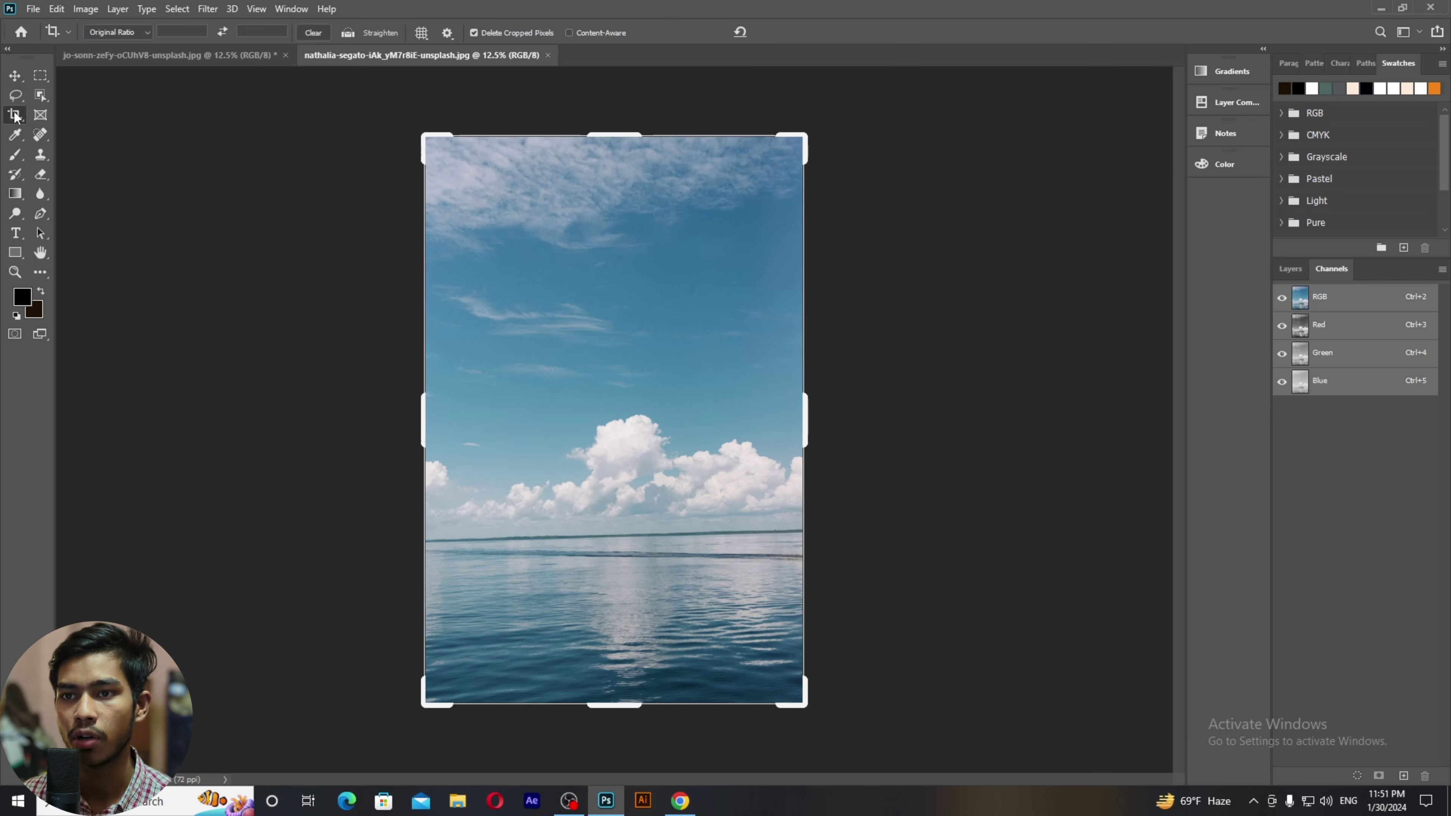
{"action": "left_click", "coordinate": [347, 34]}
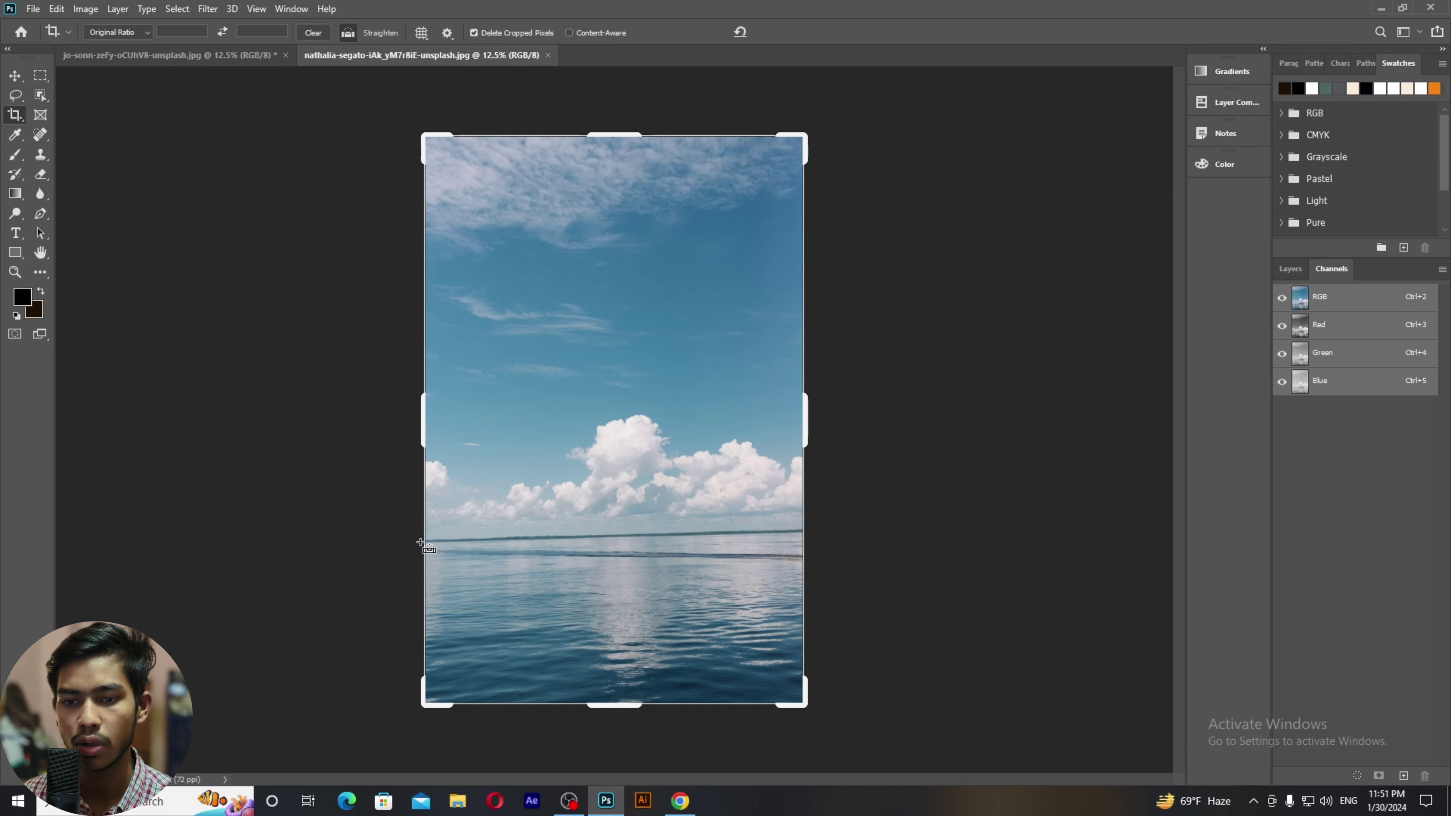
{"action": "left_click_drag", "start_coordinate": [420, 542], "coordinate": [813, 527]}
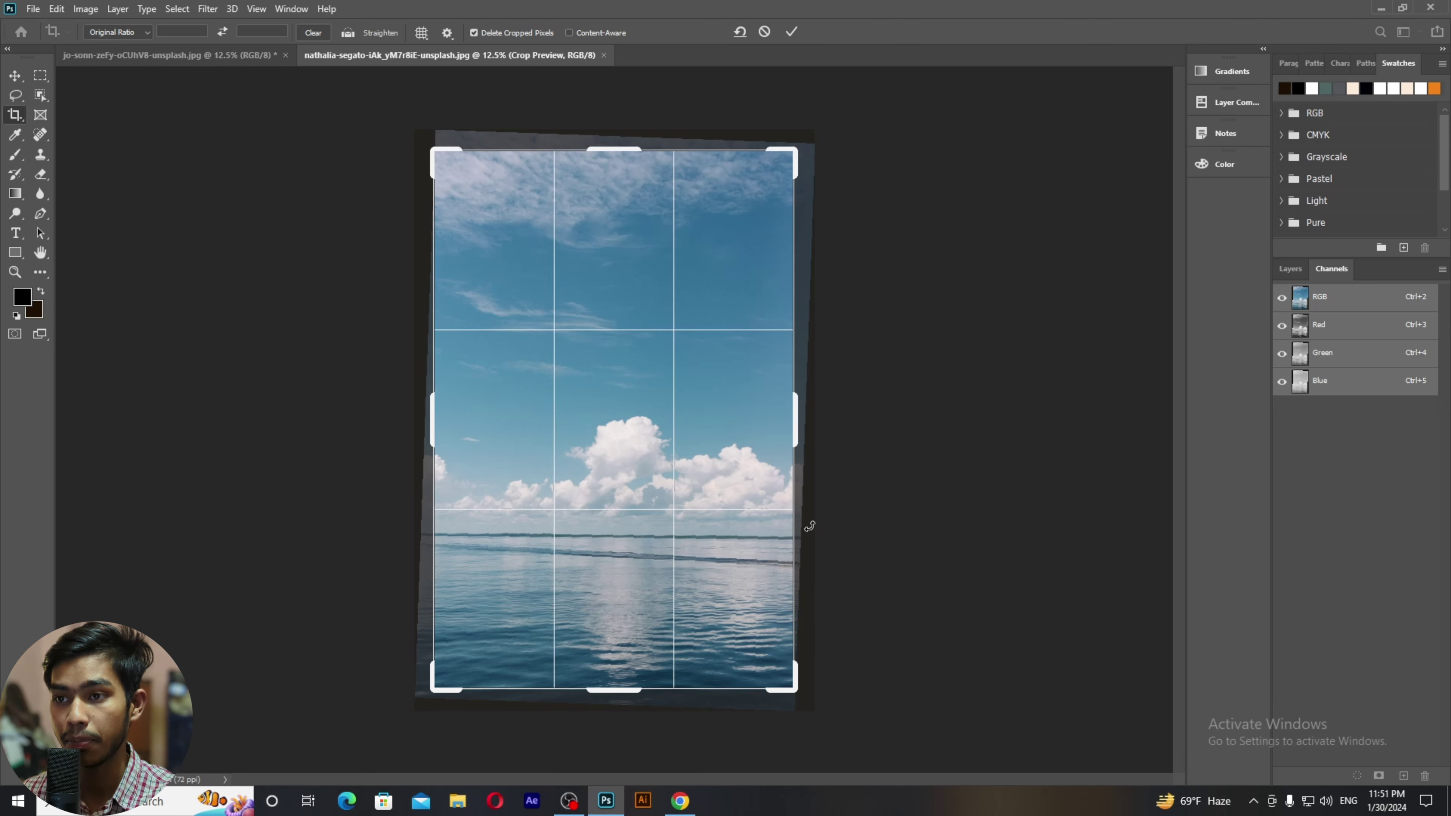
{"action": "key", "text": "Return"}
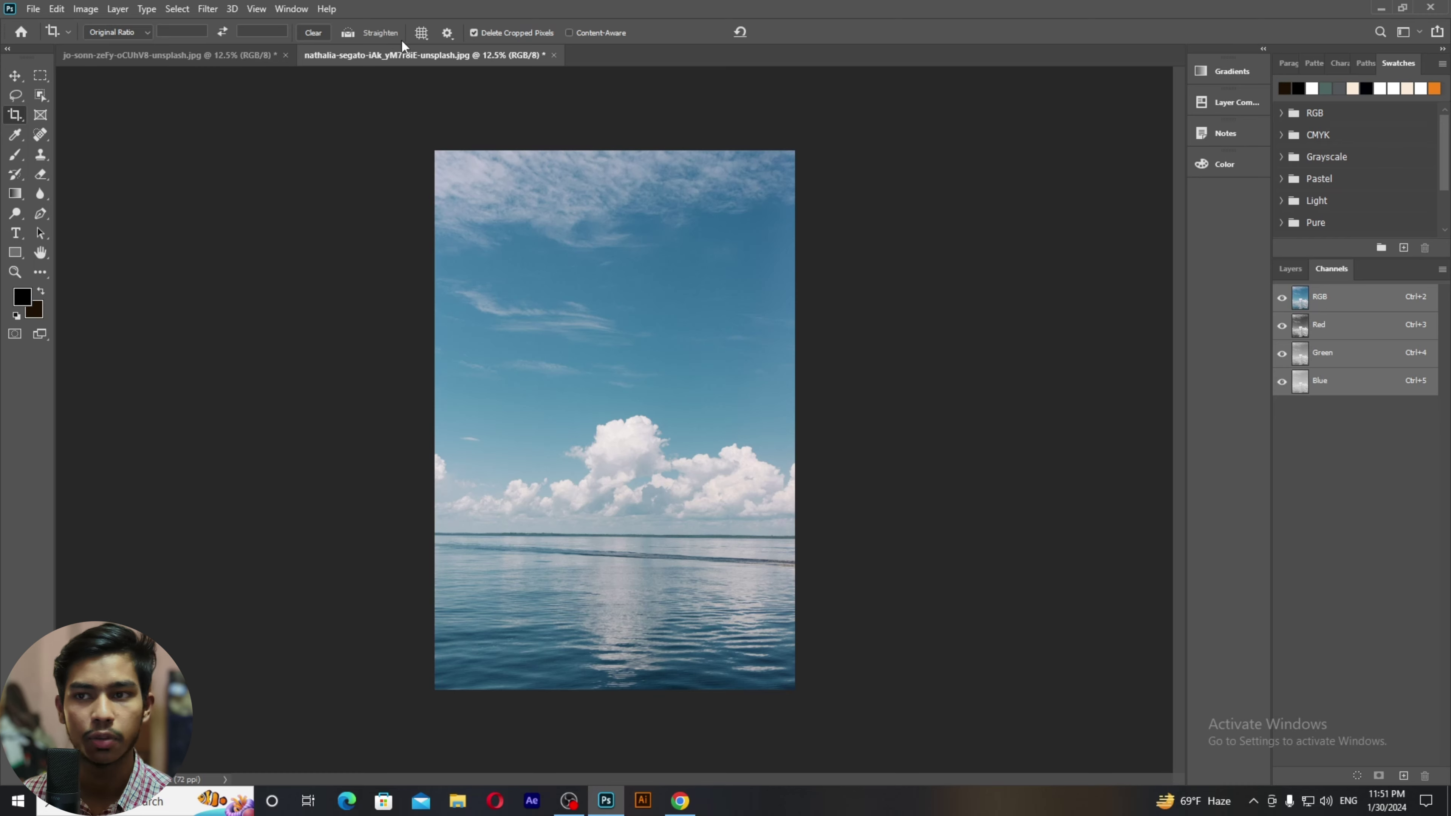
Step: Set the crop overlay to Rule of Thirds and display it over the entire seascape photo
{"action": "left_click", "coordinate": [419, 33]}
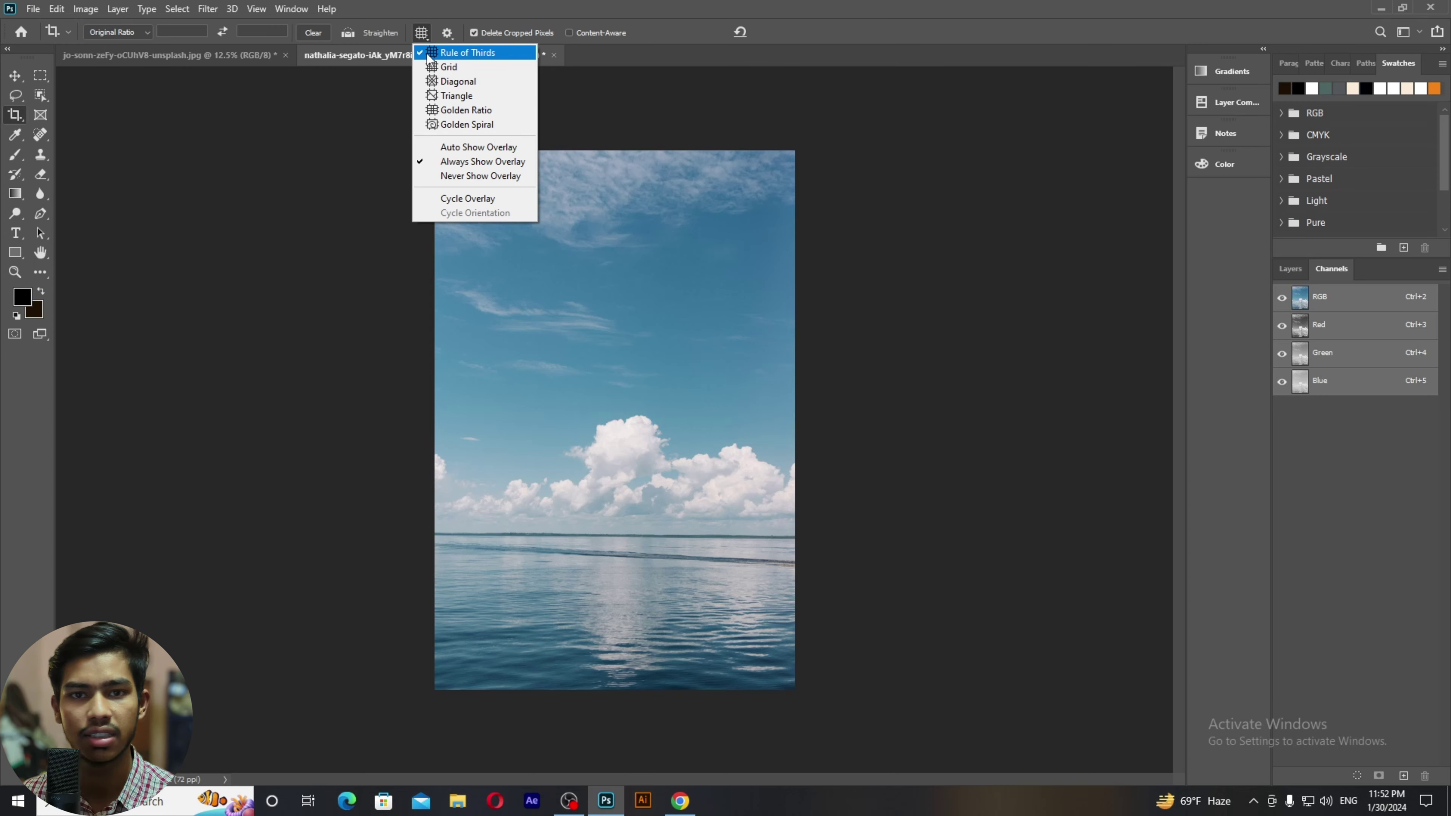
{"action": "left_click", "coordinate": [429, 52]}
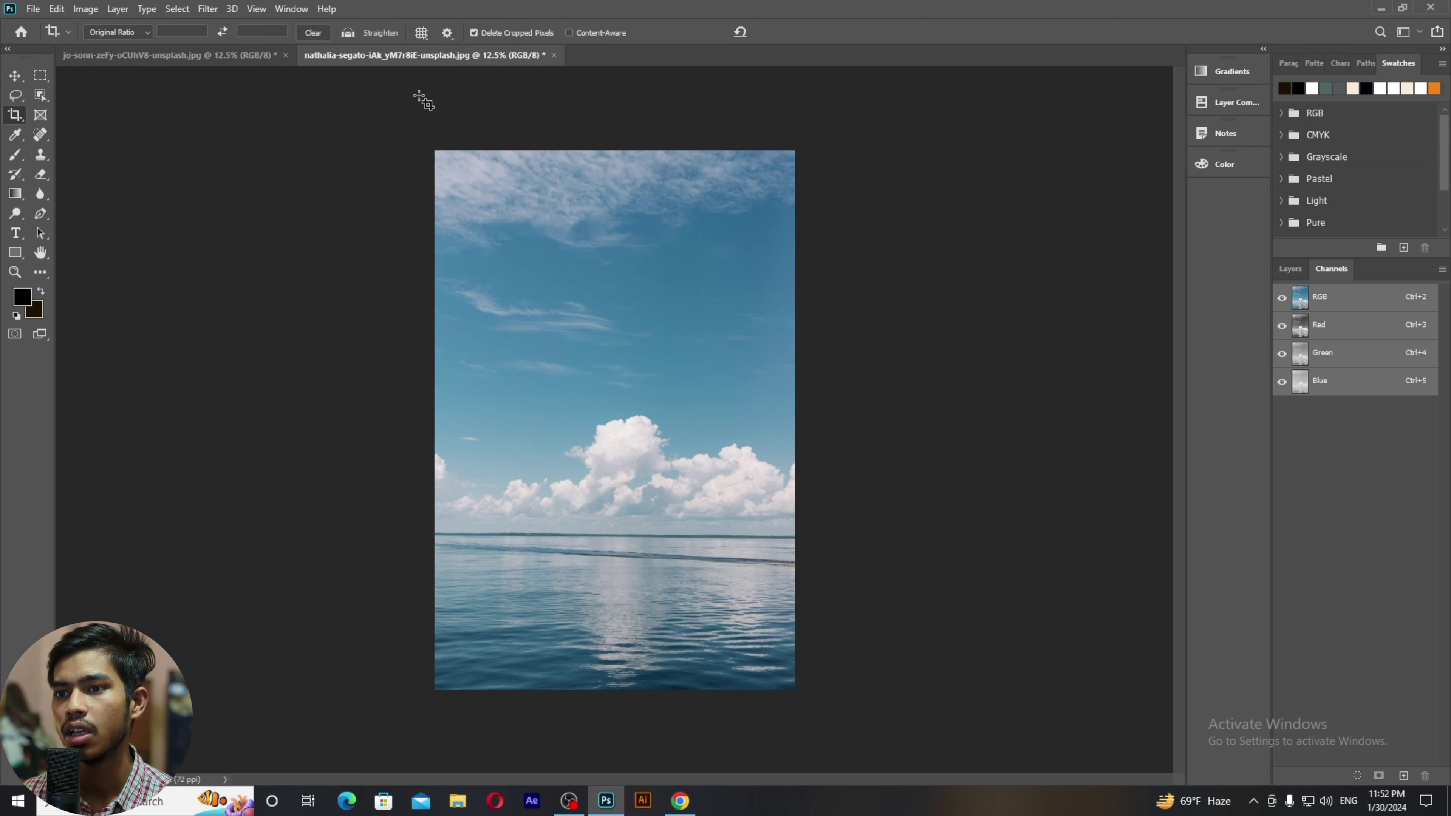
{"action": "left_click_drag", "start_coordinate": [433, 149], "coordinate": [836, 760]}
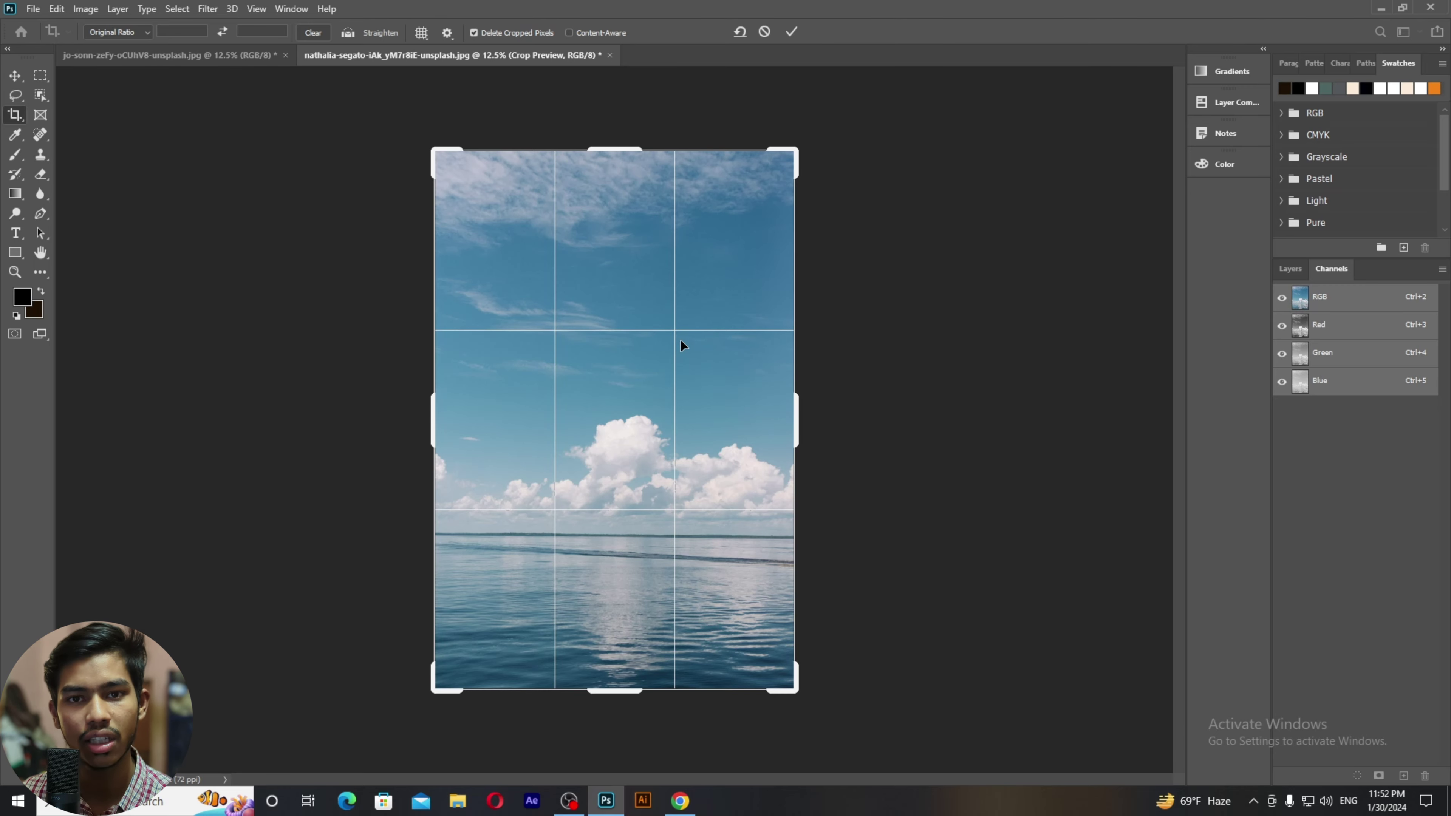
Step: Switch to the fruit bowl photo and use Rule of Thirds as the Crop tool's overlay
{"action": "left_click", "coordinate": [165, 55]}
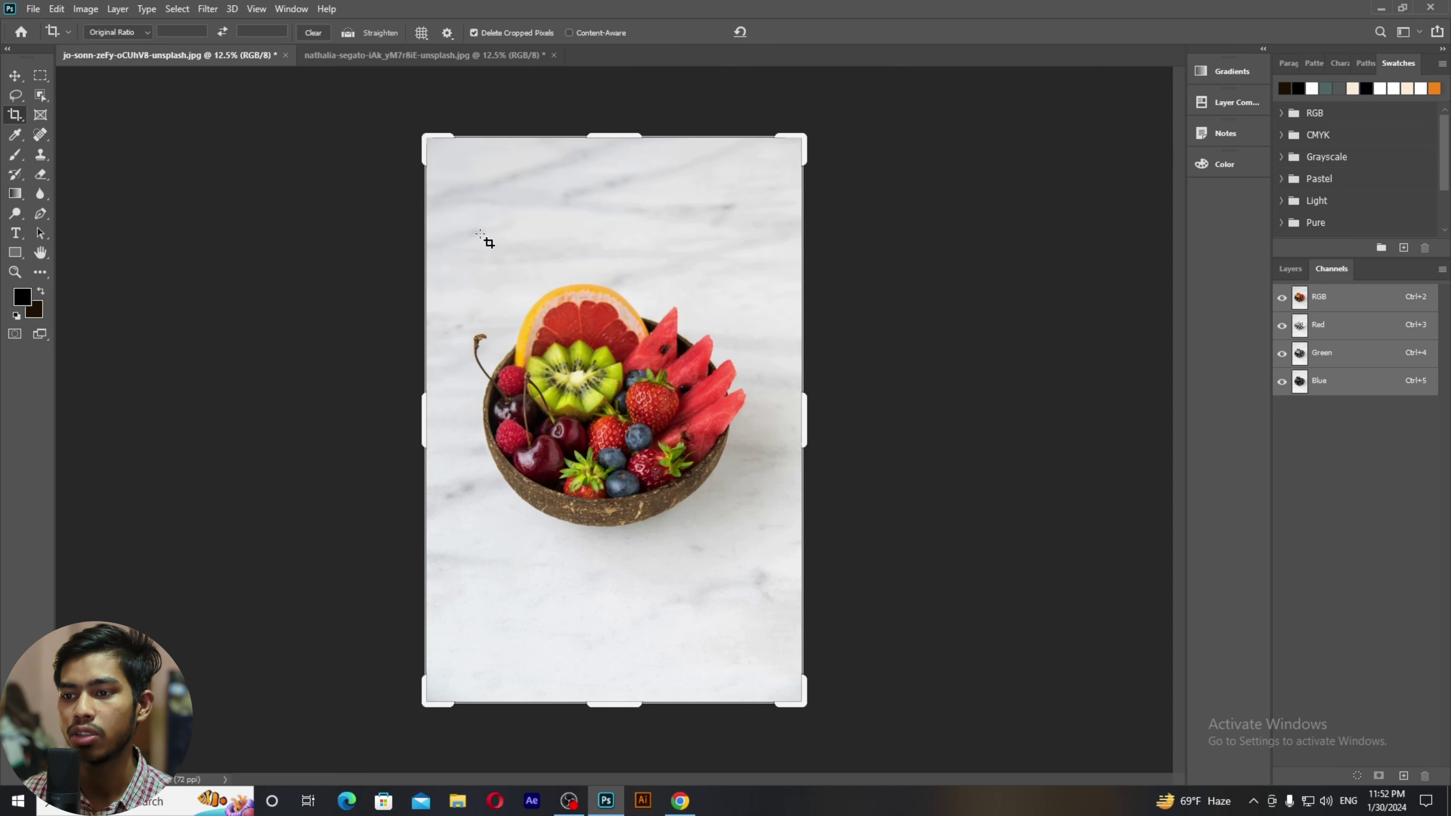
{"action": "left_click", "coordinate": [422, 33]}
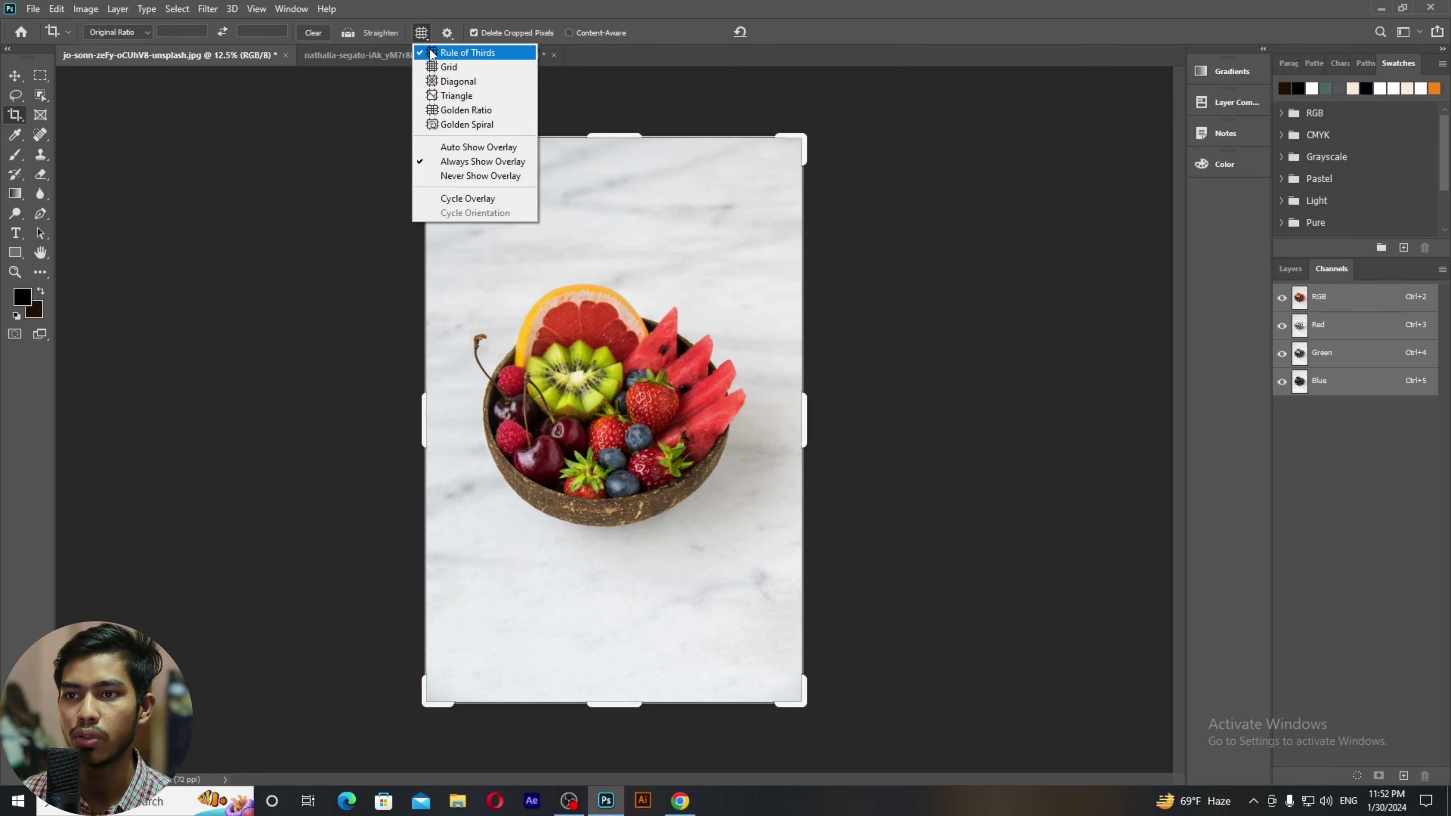
{"action": "left_click", "coordinate": [447, 67]}
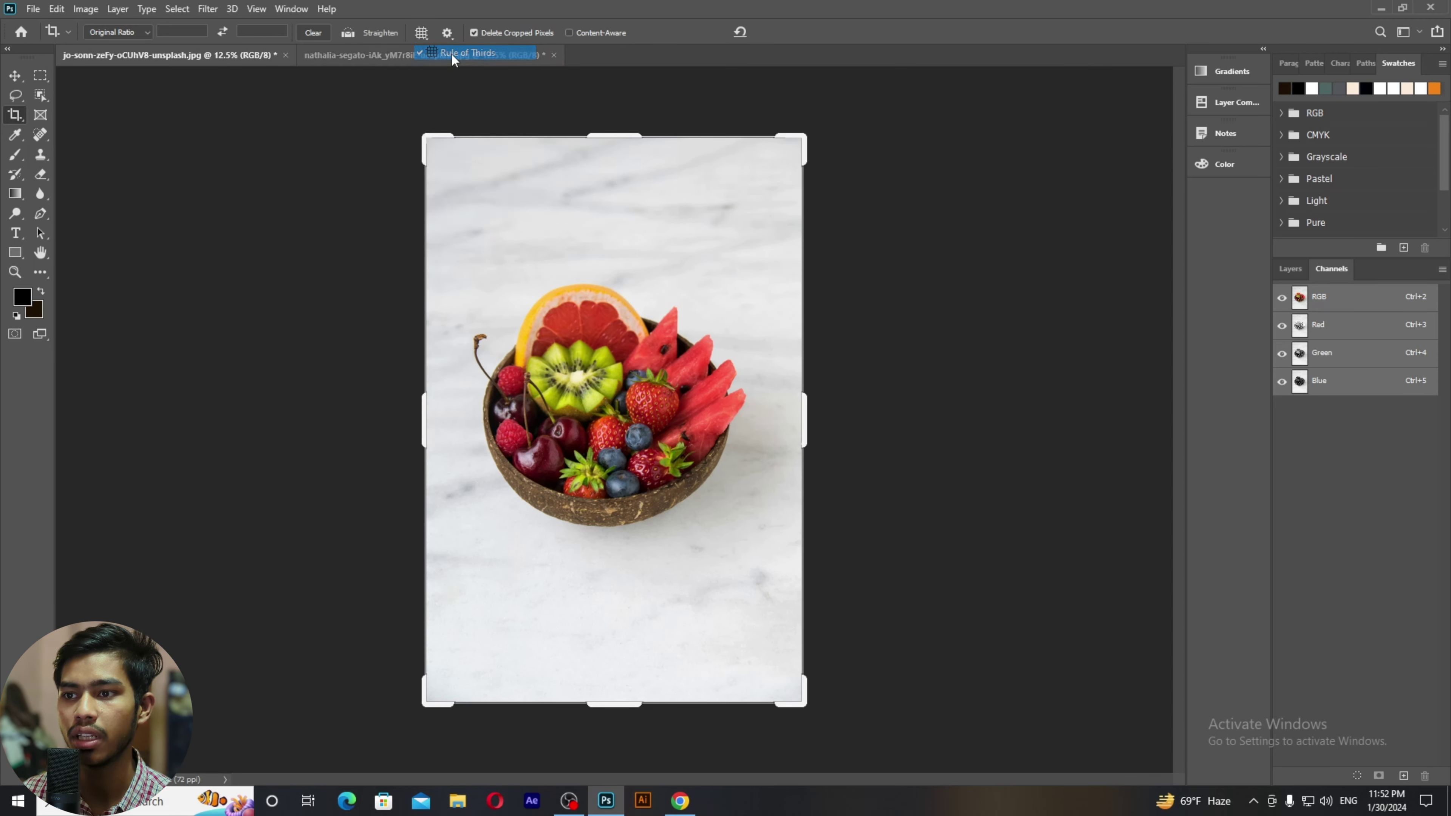
{"action": "left_click", "coordinate": [24, 80]}
{"action": "left_click", "coordinate": [15, 114]}
{"action": "left_click", "coordinate": [421, 32]}
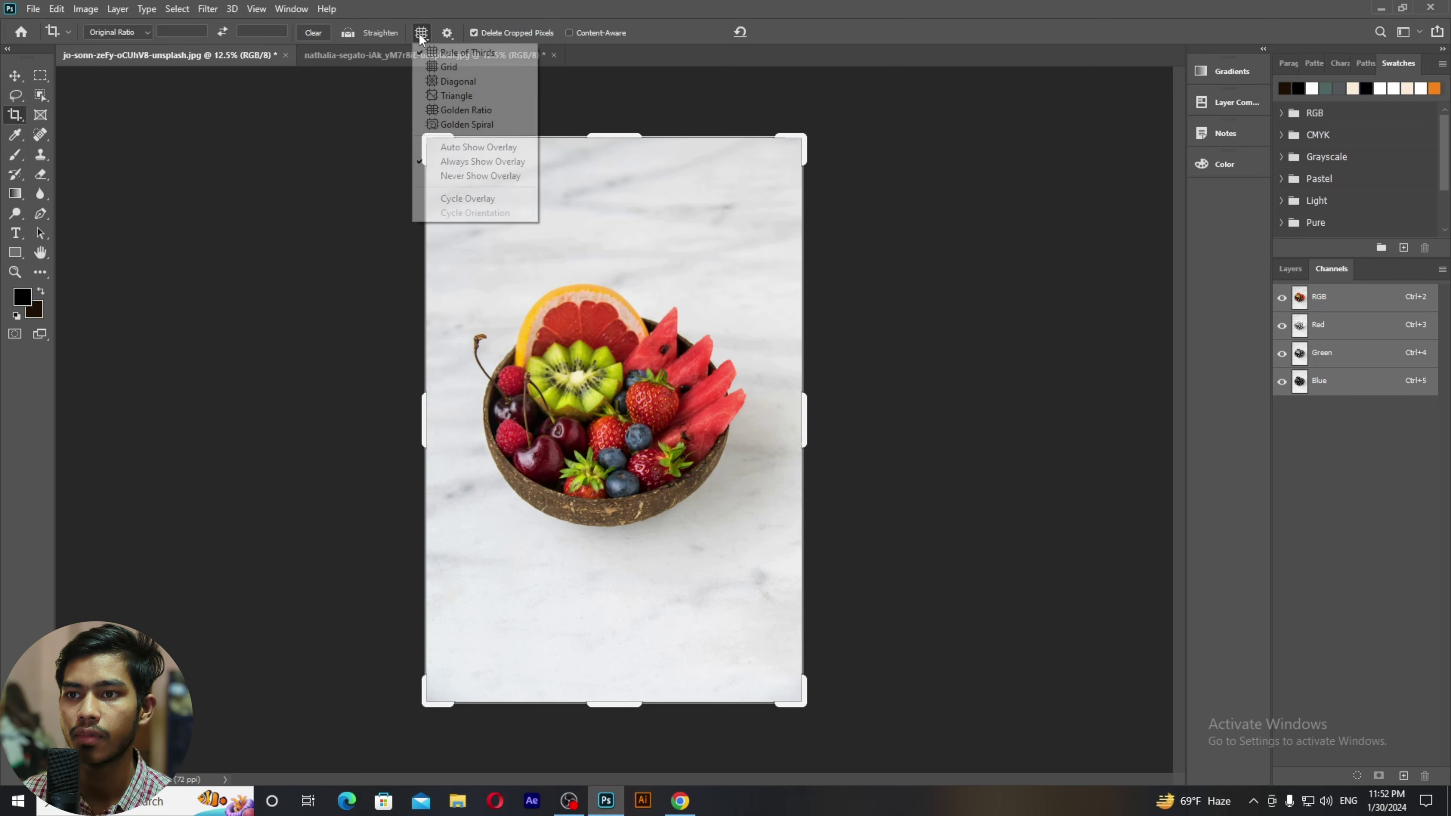
{"action": "left_click", "coordinate": [459, 53]}
Step: Shrink the crop frame on the fruit bowl photo with the thirds grid over the bowl
{"action": "mouse_move", "coordinate": [437, 136]}
{"action": "left_mouse_down"}
{"action": "mouse_move", "coordinate": [440, 152]}
{"action": "mouse_move", "coordinate": [429, 138]}
{"action": "left_mouse_up"}
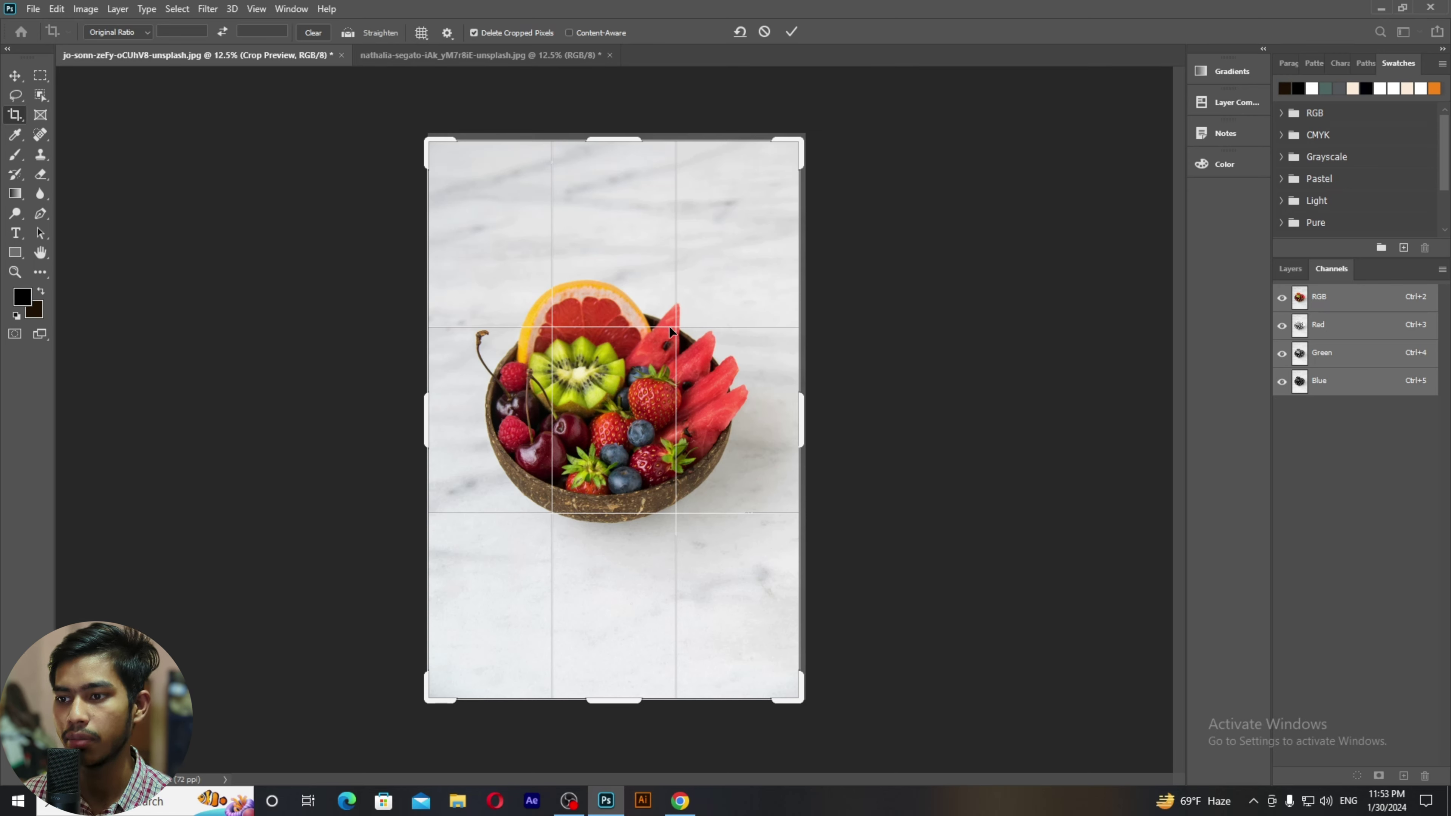
{"action": "left_click_drag", "start_coordinate": [801, 139], "coordinate": [789, 158]}
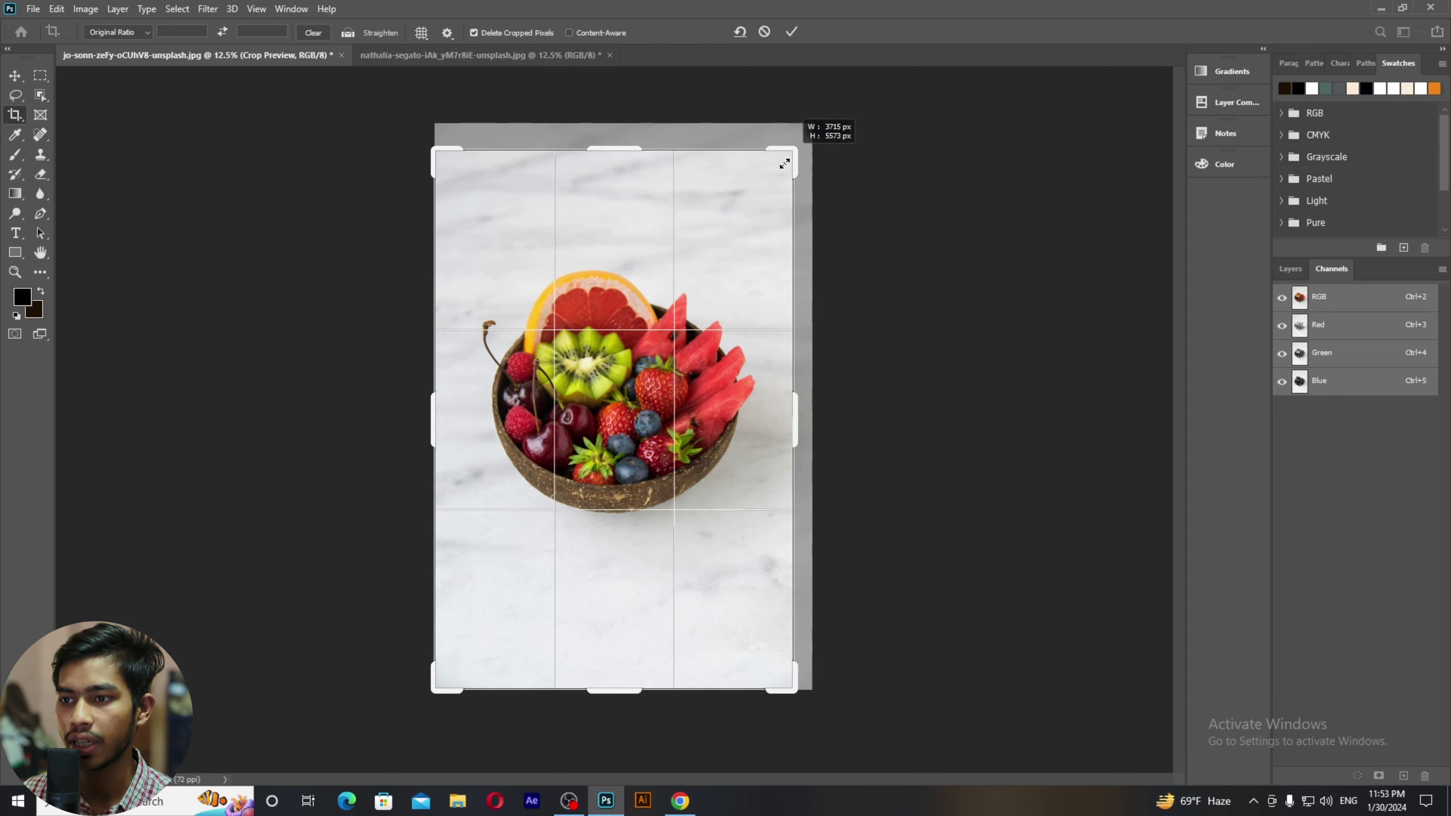
{"action": "mouse_move", "coordinate": [688, 292]}
{"action": "left_mouse_down"}
{"action": "mouse_move", "coordinate": [691, 251]}
{"action": "mouse_move", "coordinate": [684, 291]}
{"action": "left_mouse_up"}
{"action": "left_click_drag", "start_coordinate": [613, 644], "coordinate": [613, 638]}
Step: Switch the crop preset to W x H x Resolution, widen the frame on the fruit bowl photo and apply the crop
{"action": "left_click", "coordinate": [131, 32]}
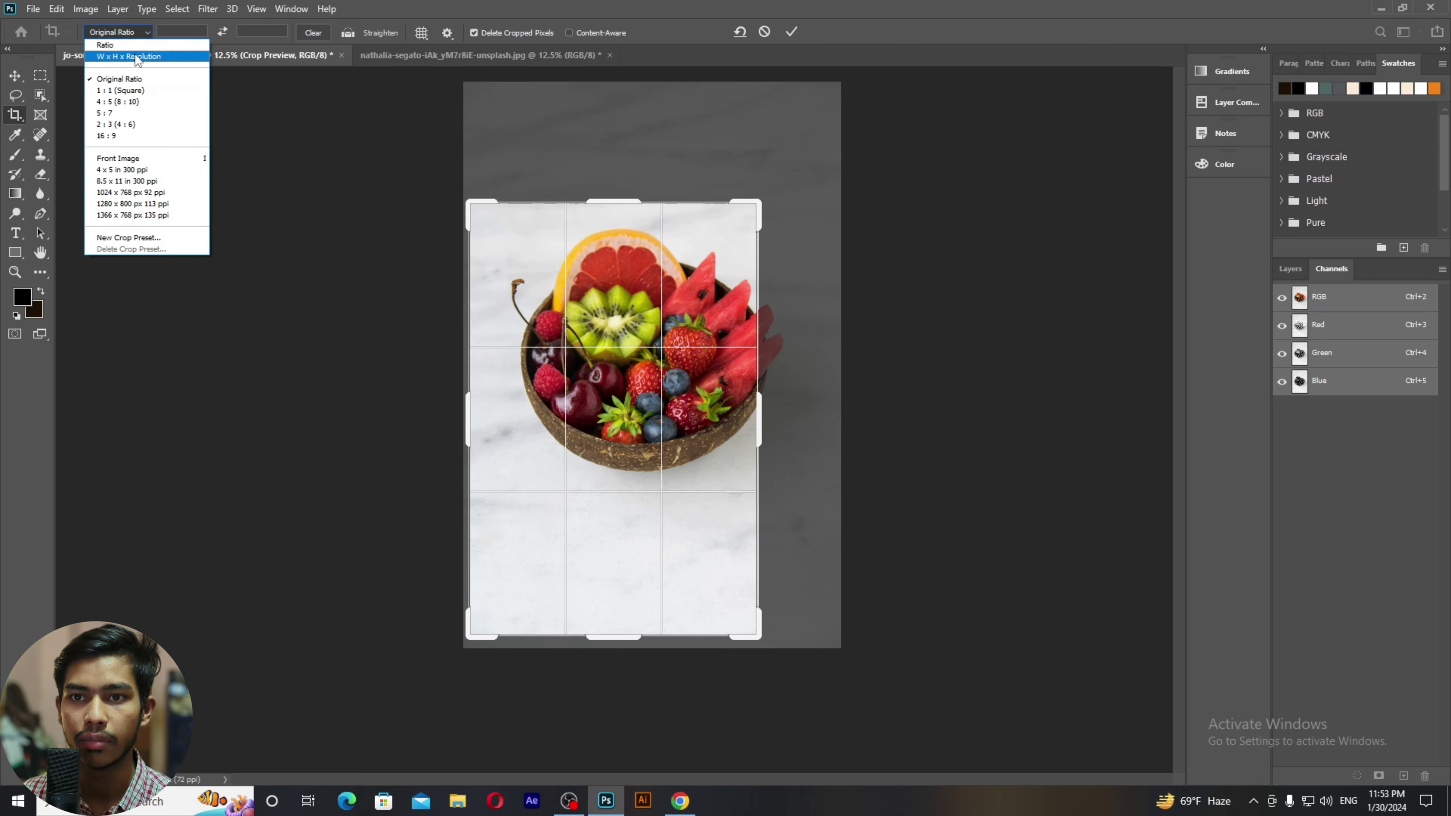
{"action": "left_click", "coordinate": [136, 58]}
{"action": "left_click_drag", "start_coordinate": [760, 426], "coordinate": [775, 425]}
{"action": "left_click_drag", "start_coordinate": [534, 390], "coordinate": [458, 406]}
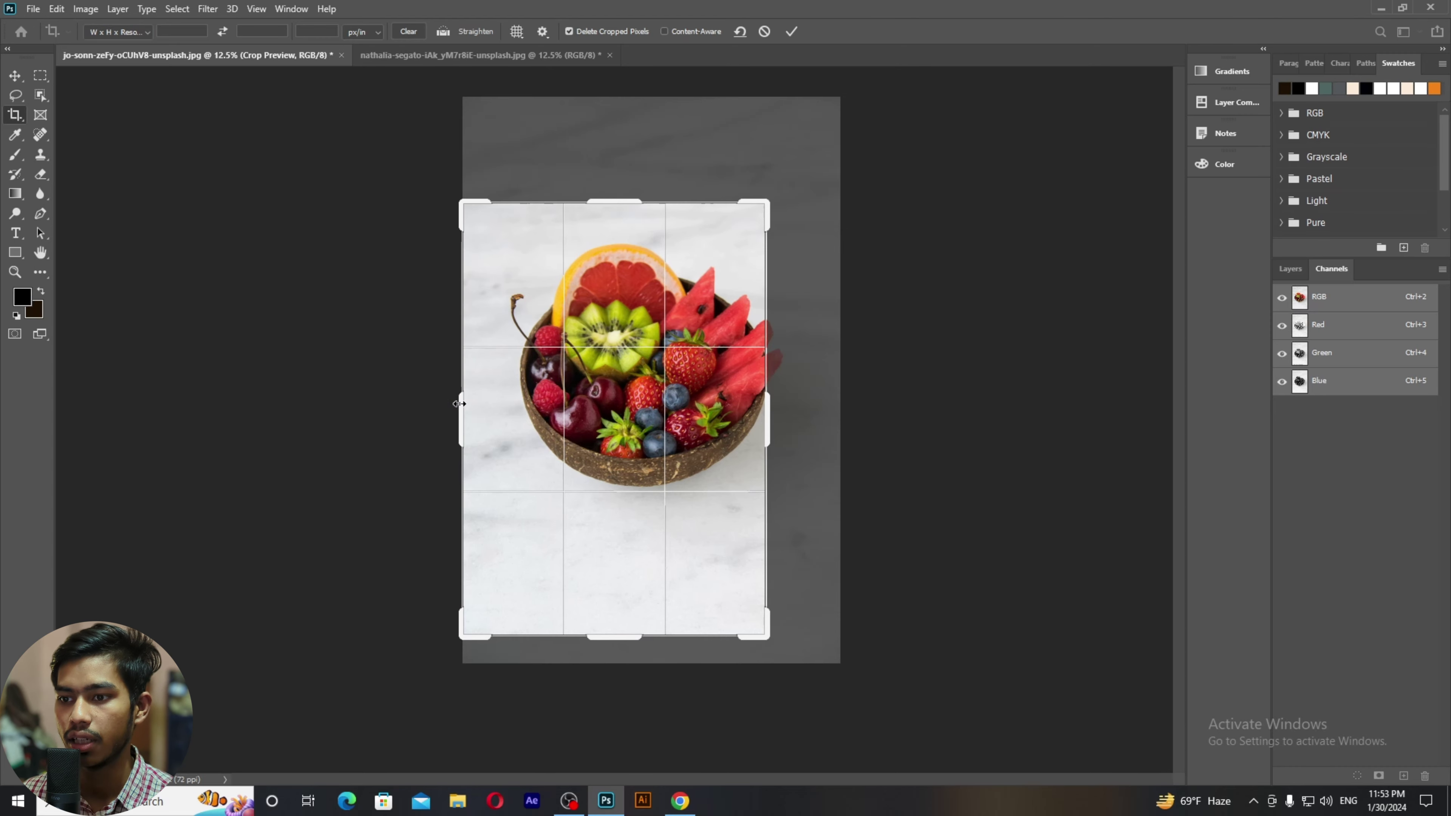
{"action": "key", "text": "Return"}
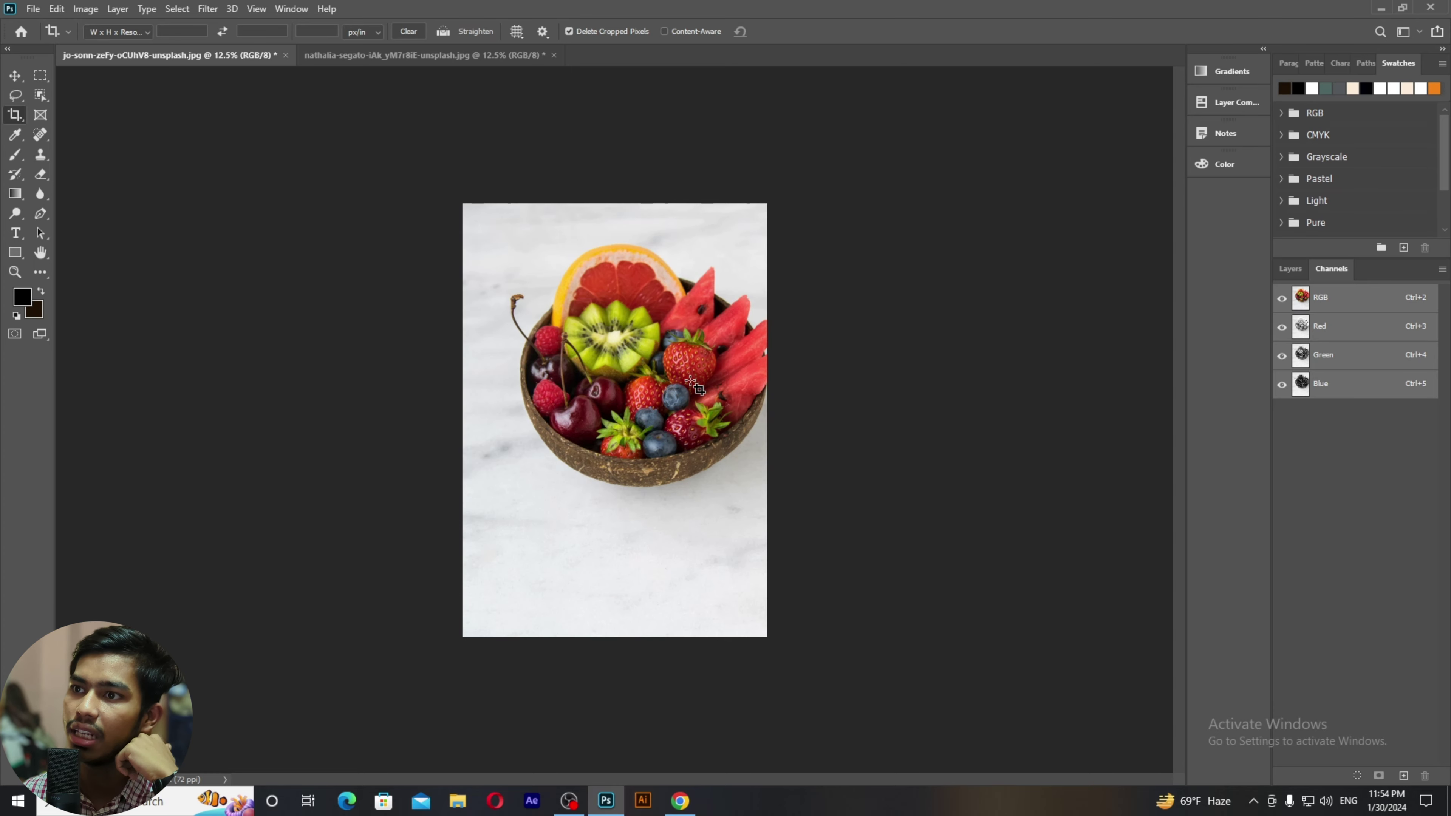
Step: Leave the Crop tool for the Move tool and close the fruit bowl and seascape photos without saving
{"action": "left_click", "coordinate": [15, 75]}
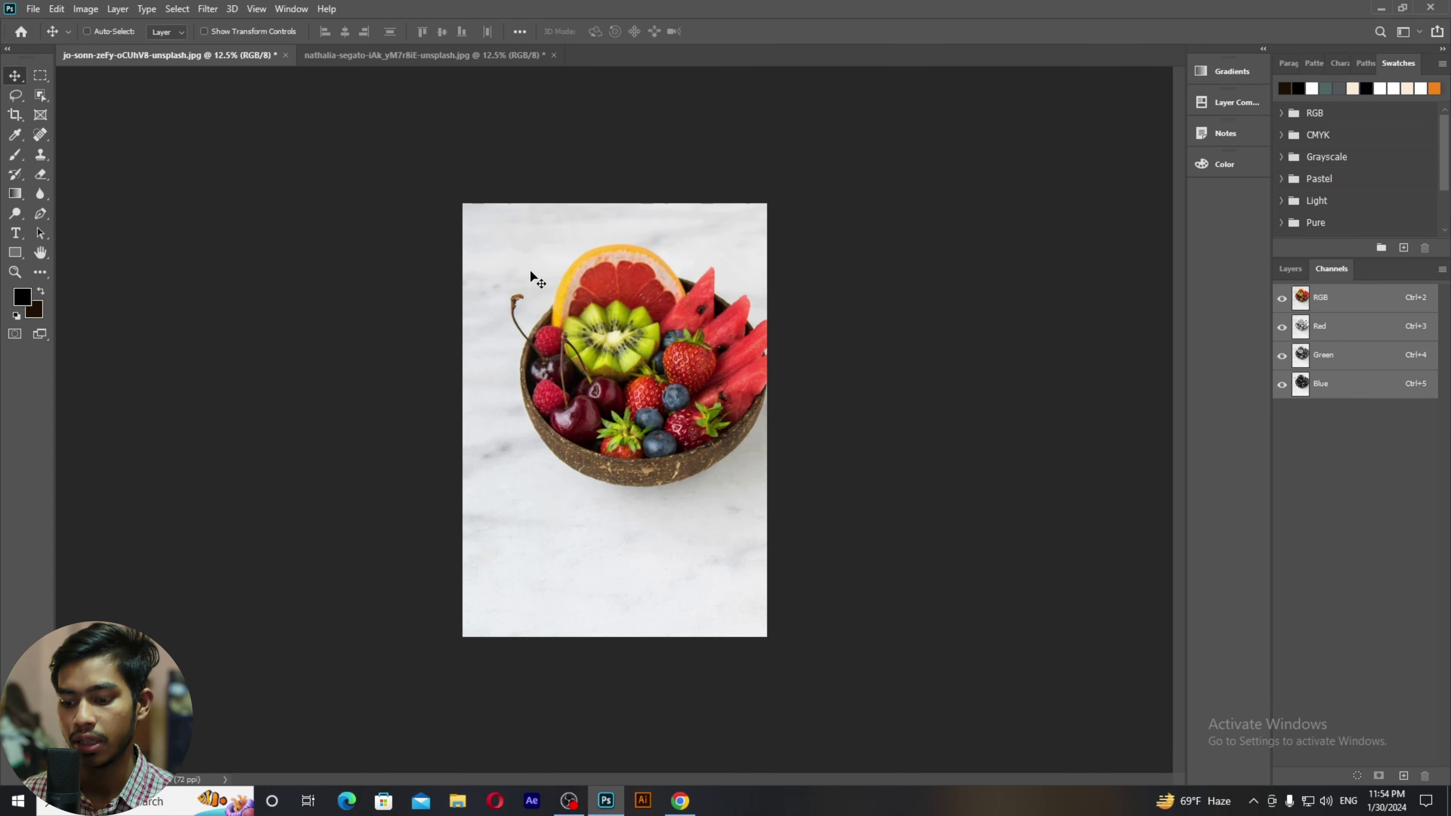
{"action": "left_click", "coordinate": [285, 54]}
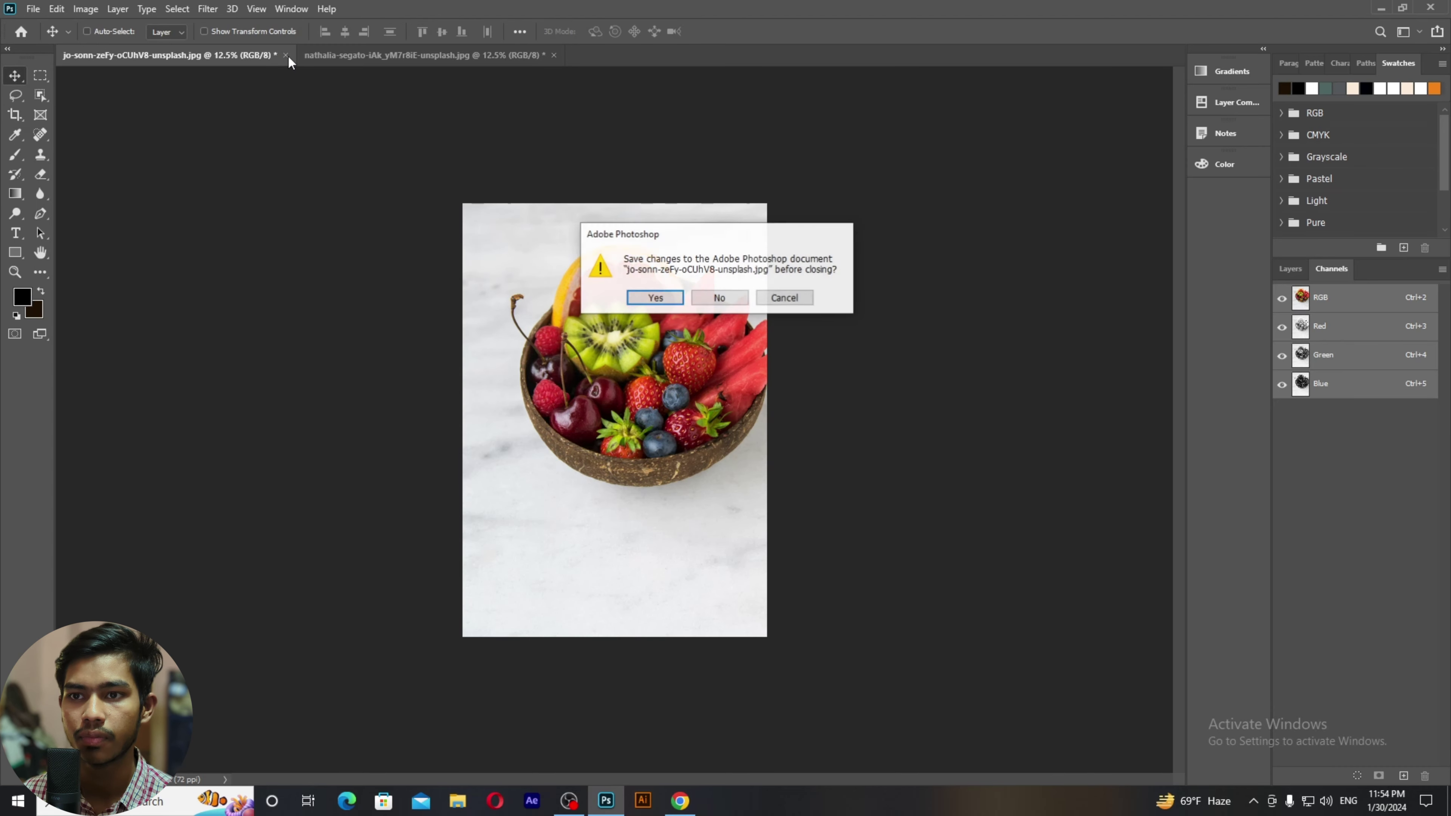
{"action": "left_click", "coordinate": [722, 303]}
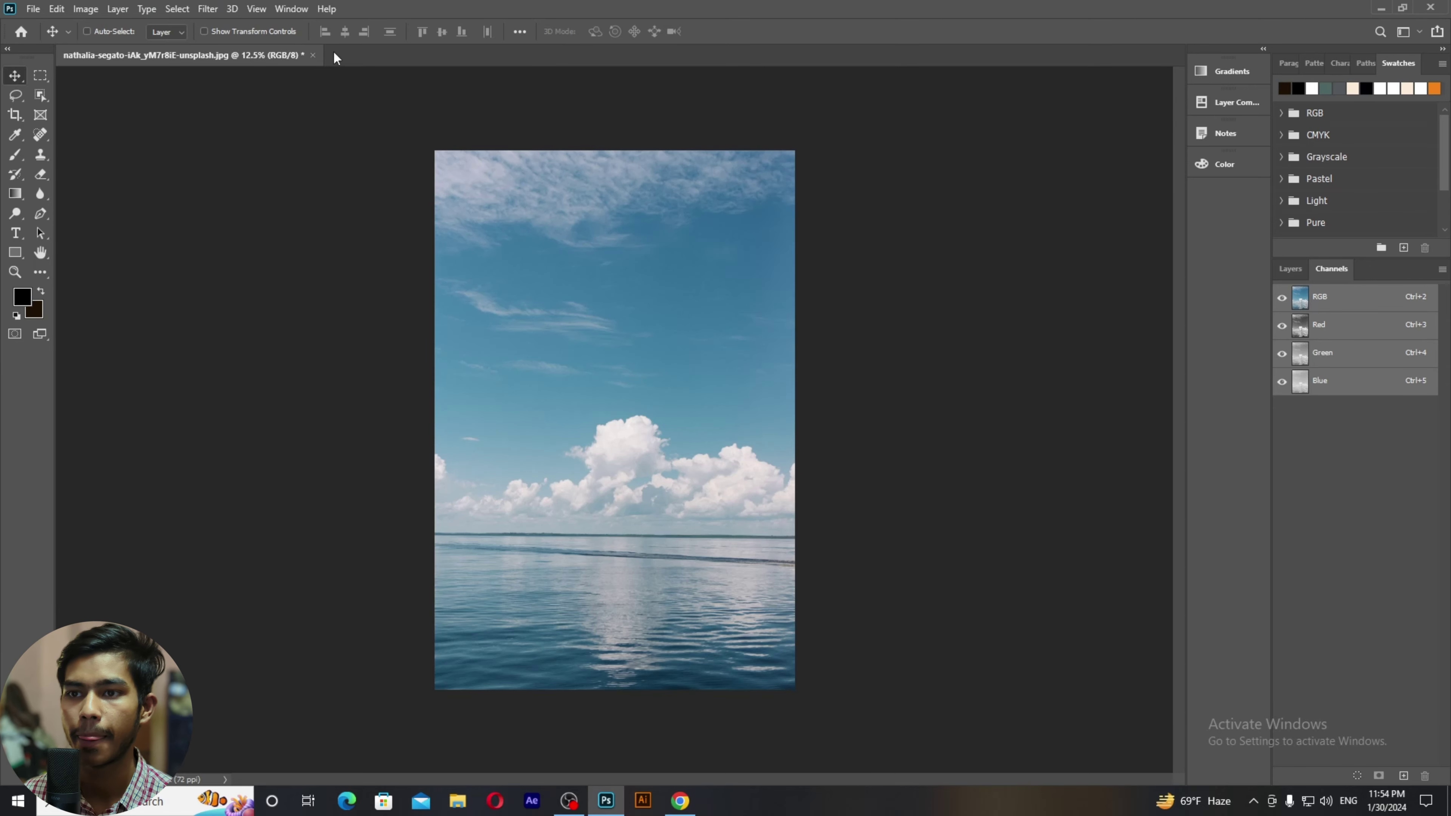
{"action": "left_click", "coordinate": [313, 54]}
{"action": "left_click", "coordinate": [719, 299]}
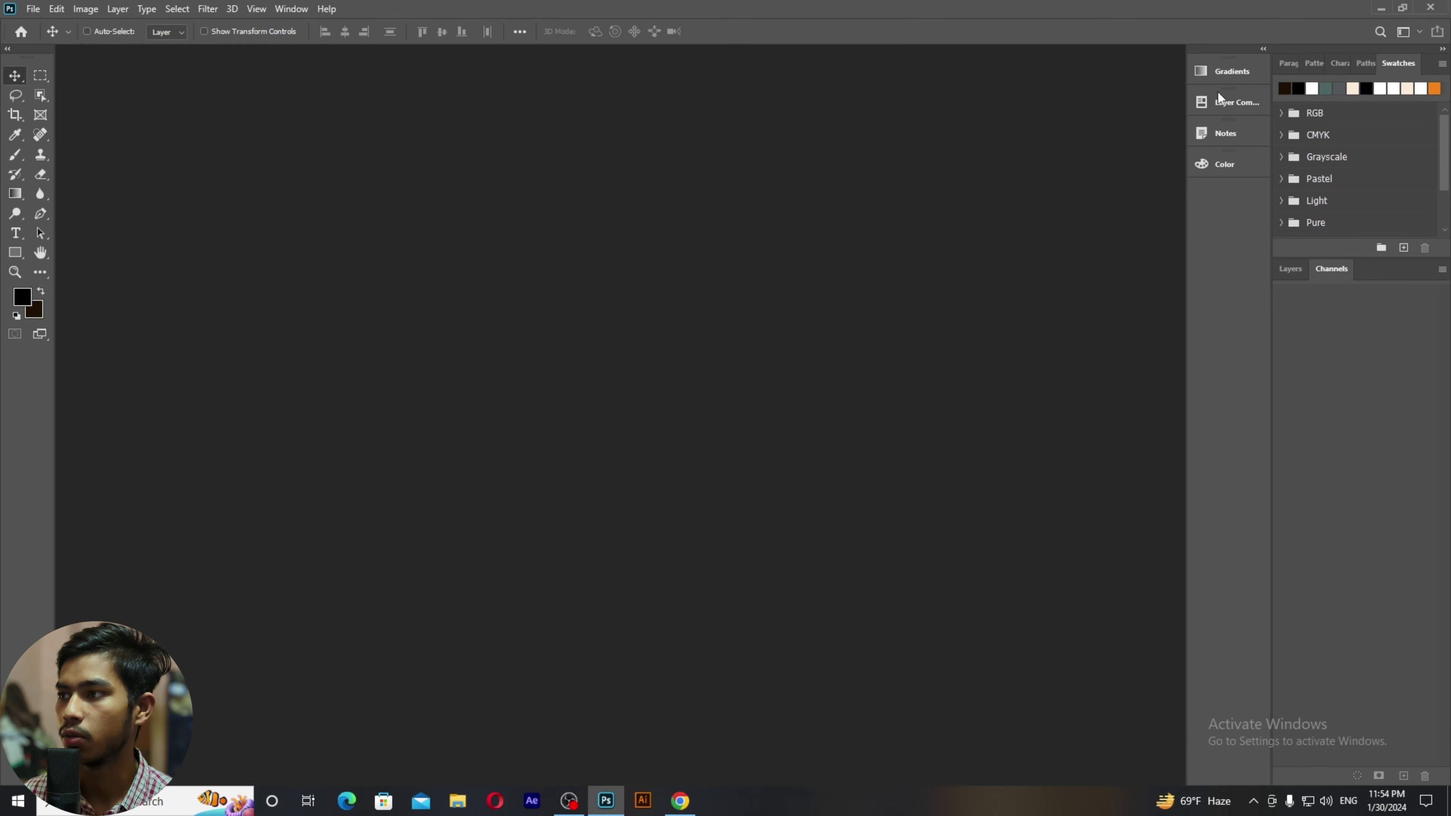
Step: Open the fruit bowl photo from the desktop again and crop it tighter with Delete Cropped Pixels turned off
{"action": "left_click", "coordinate": [1383, 7]}
{"action": "left_click_drag", "start_coordinate": [716, 272], "coordinate": [624, 389]}
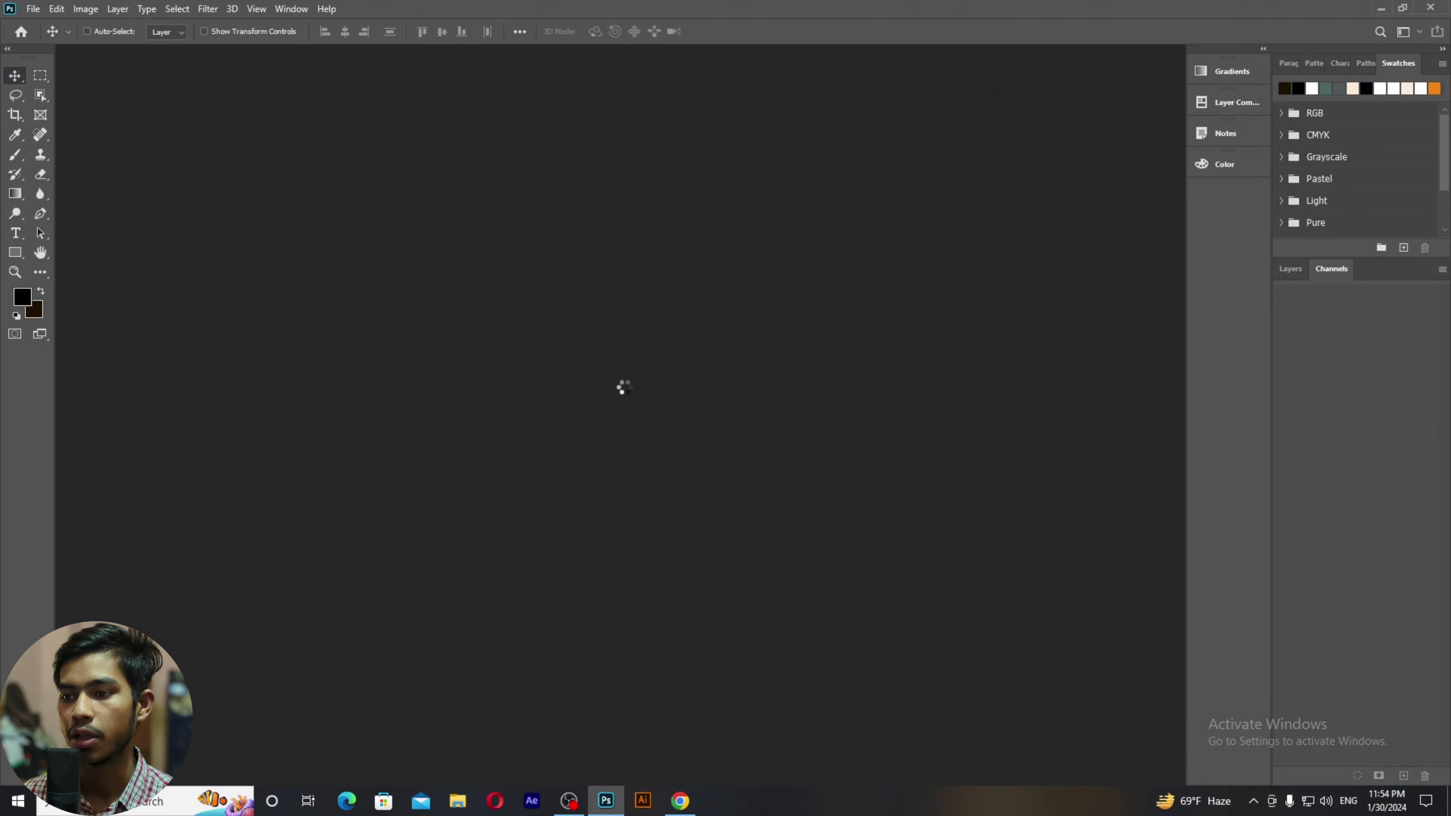
{"action": "left_click", "coordinate": [16, 115]}
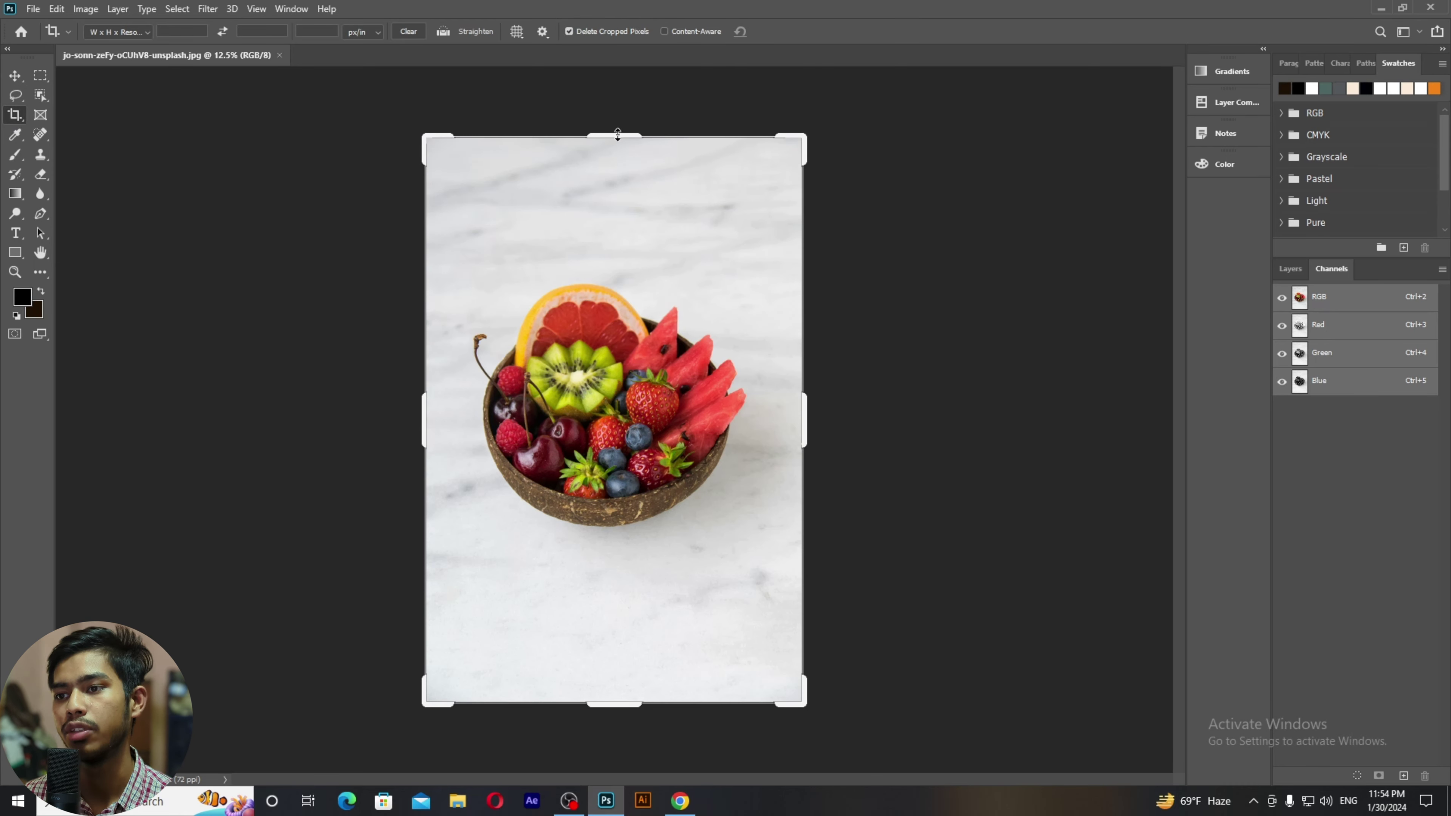
{"action": "left_click_drag", "start_coordinate": [616, 137], "coordinate": [630, 199]}
{"action": "left_click", "coordinate": [568, 31]}
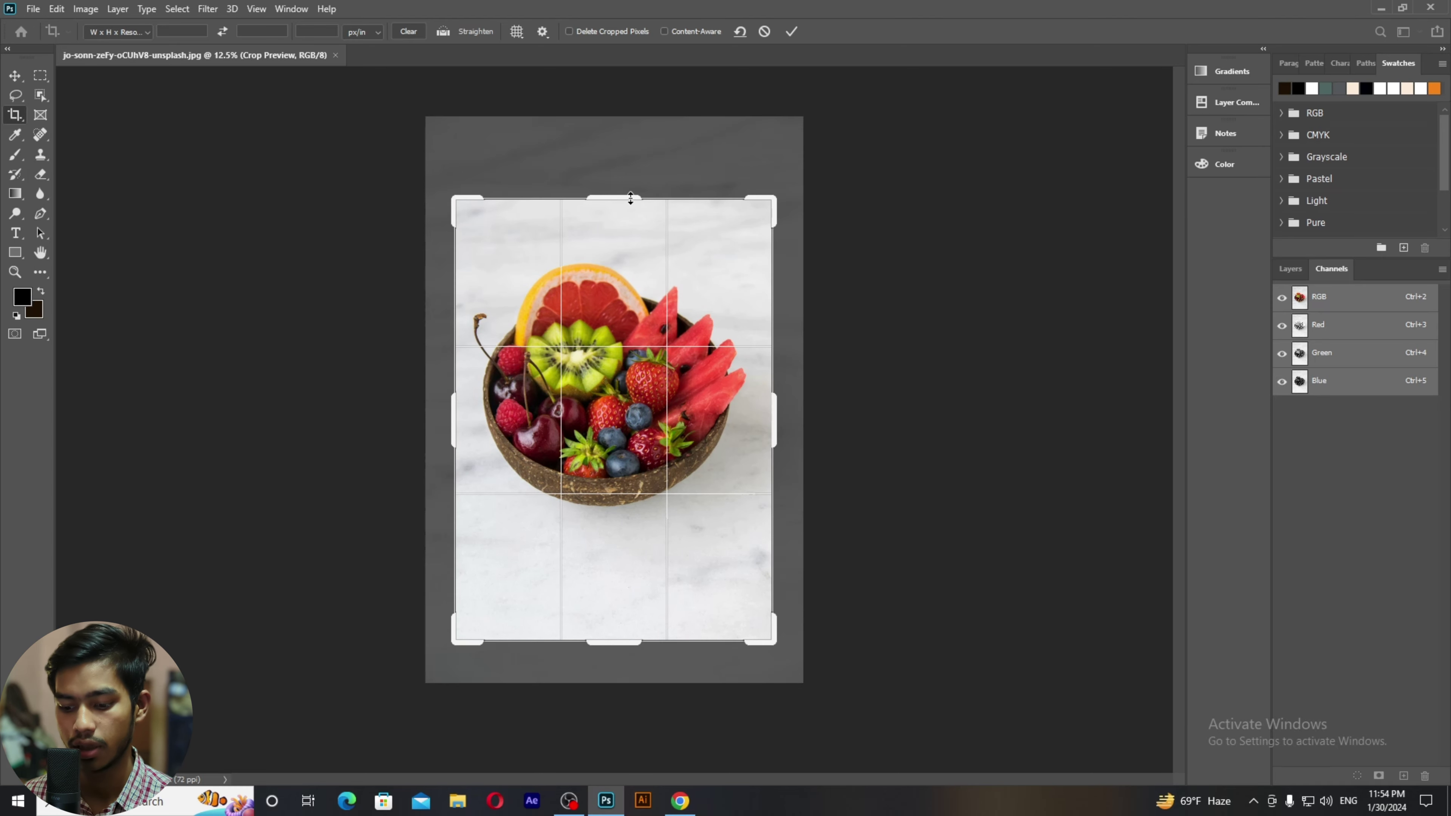
{"action": "key", "text": "Return"}
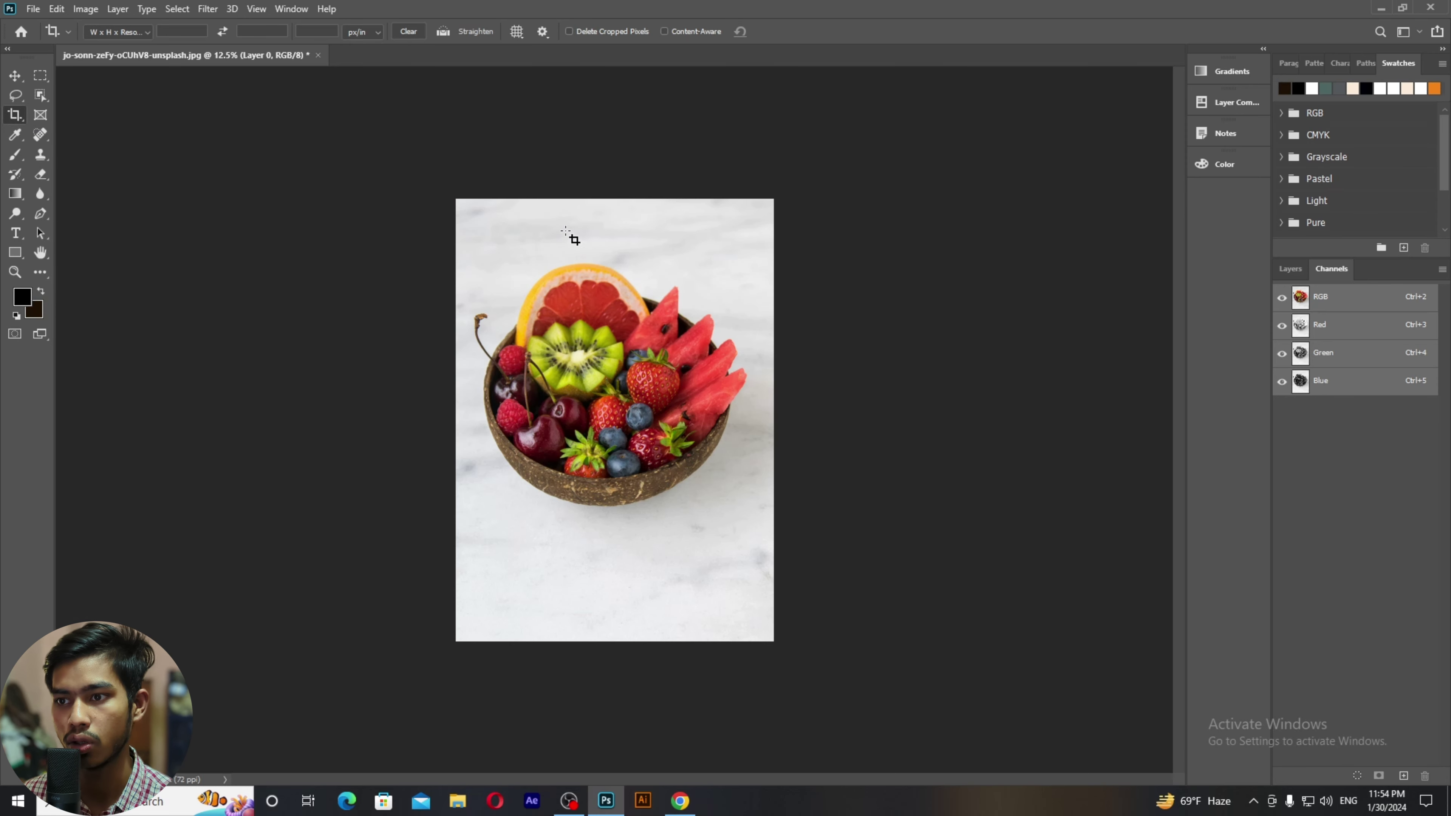
Step: Revert the fruit bowl photo and crop it evenly around the bowl, keeping the cropped pixels
{"action": "key", "text": "F12"}
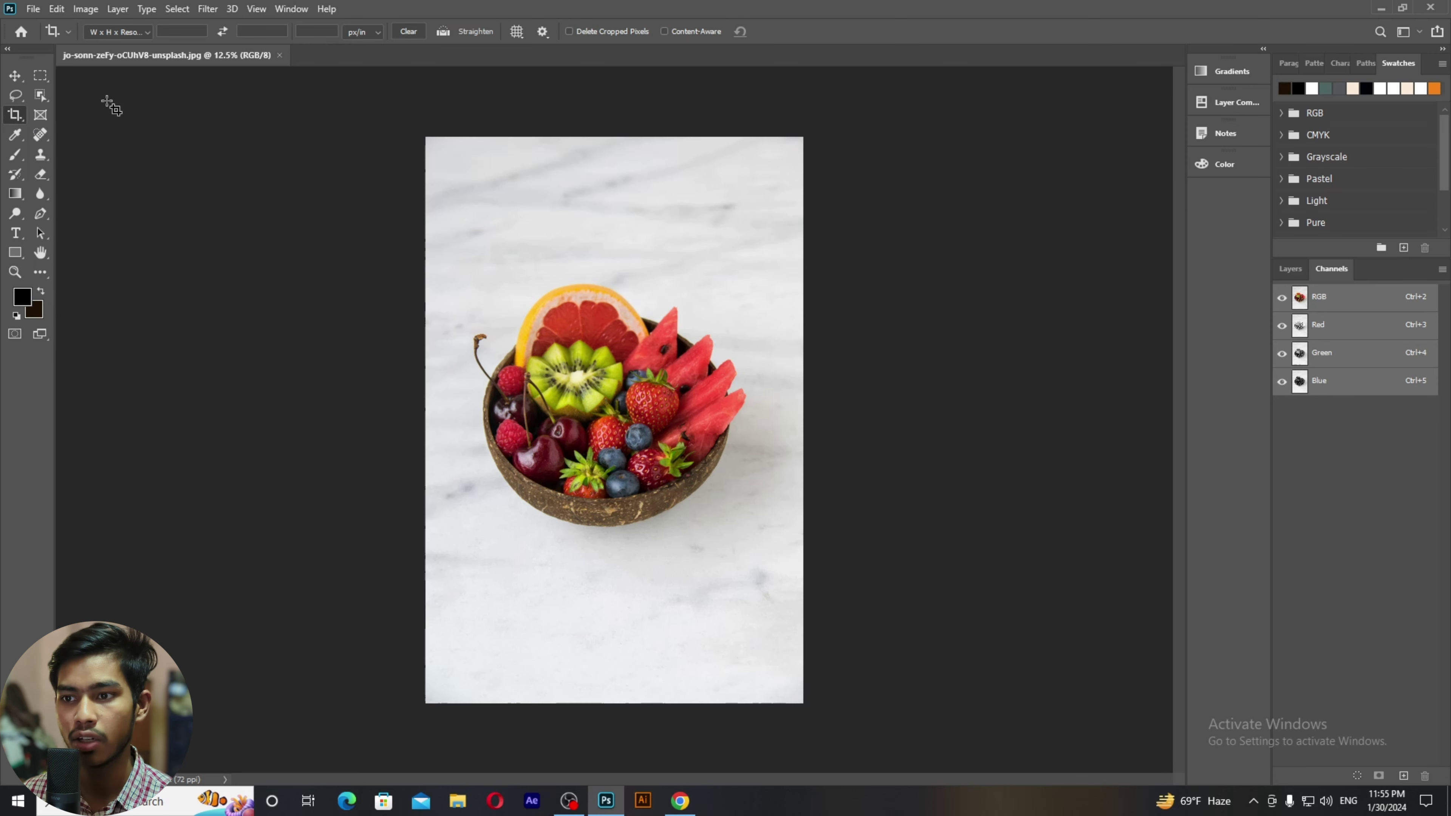
{"action": "left_click", "coordinate": [201, 165]}
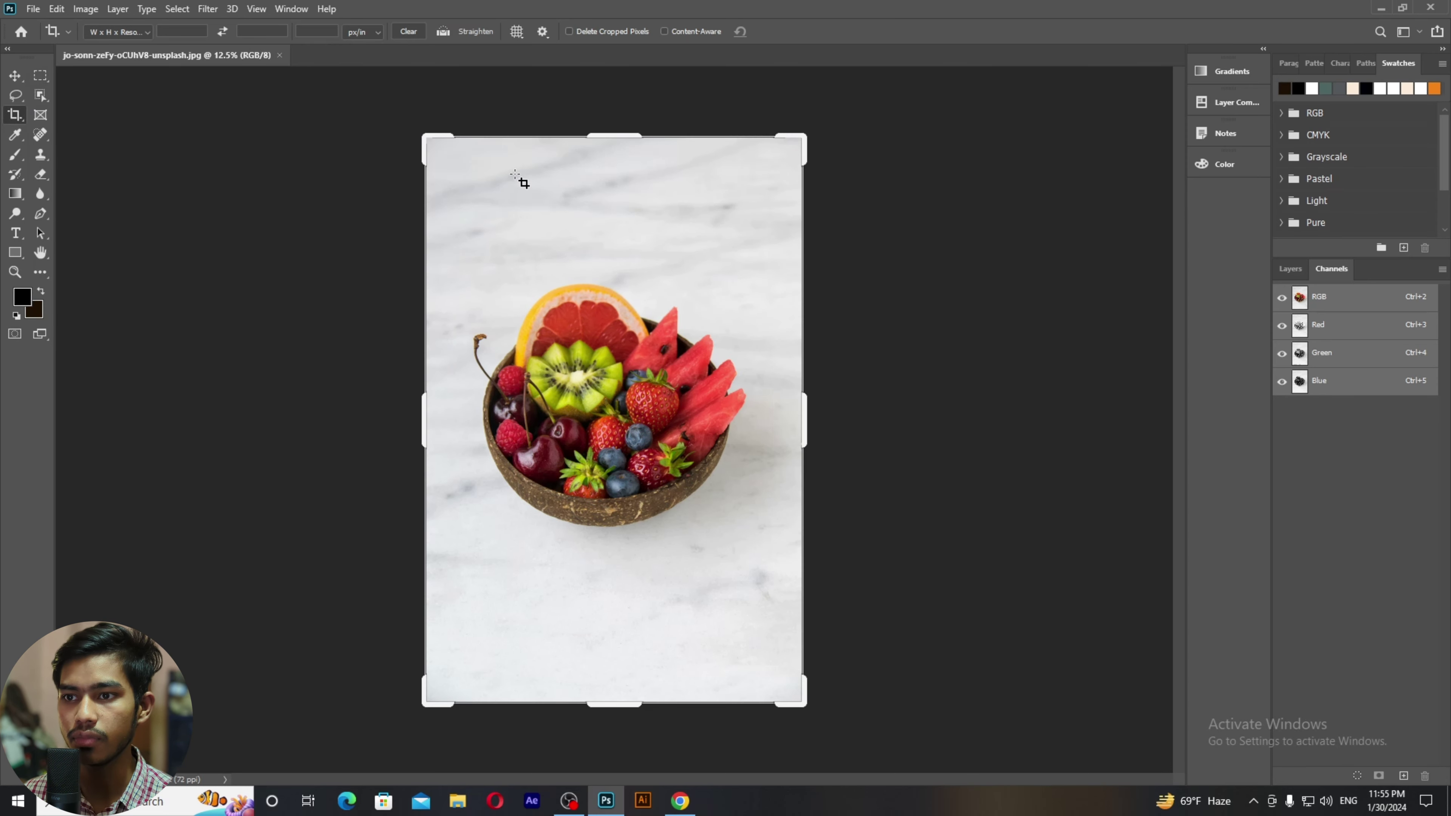
{"action": "left_click", "coordinate": [420, 129]}
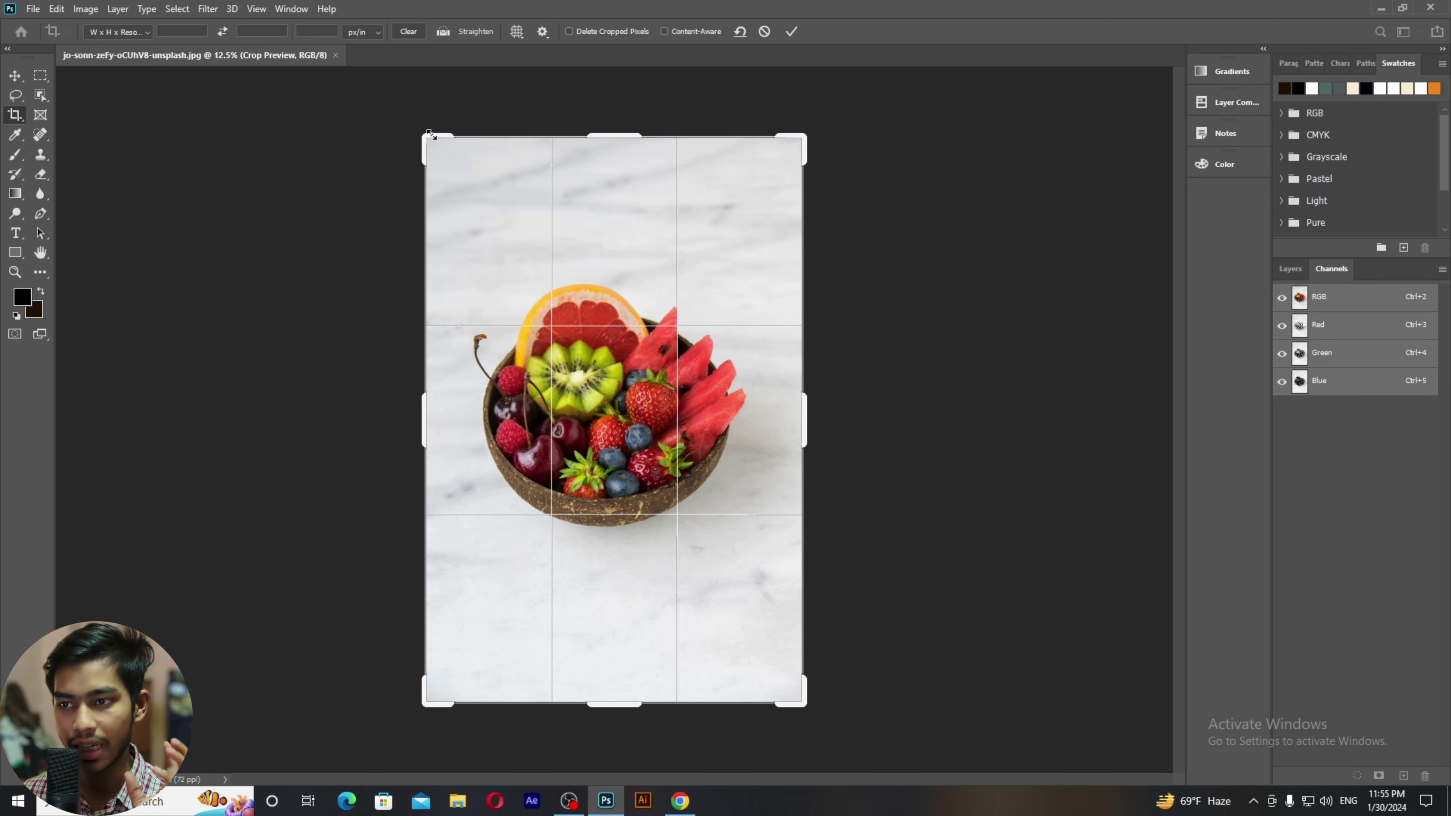
{"action": "left_click_drag", "start_coordinate": [429, 134], "coordinate": [461, 203]}
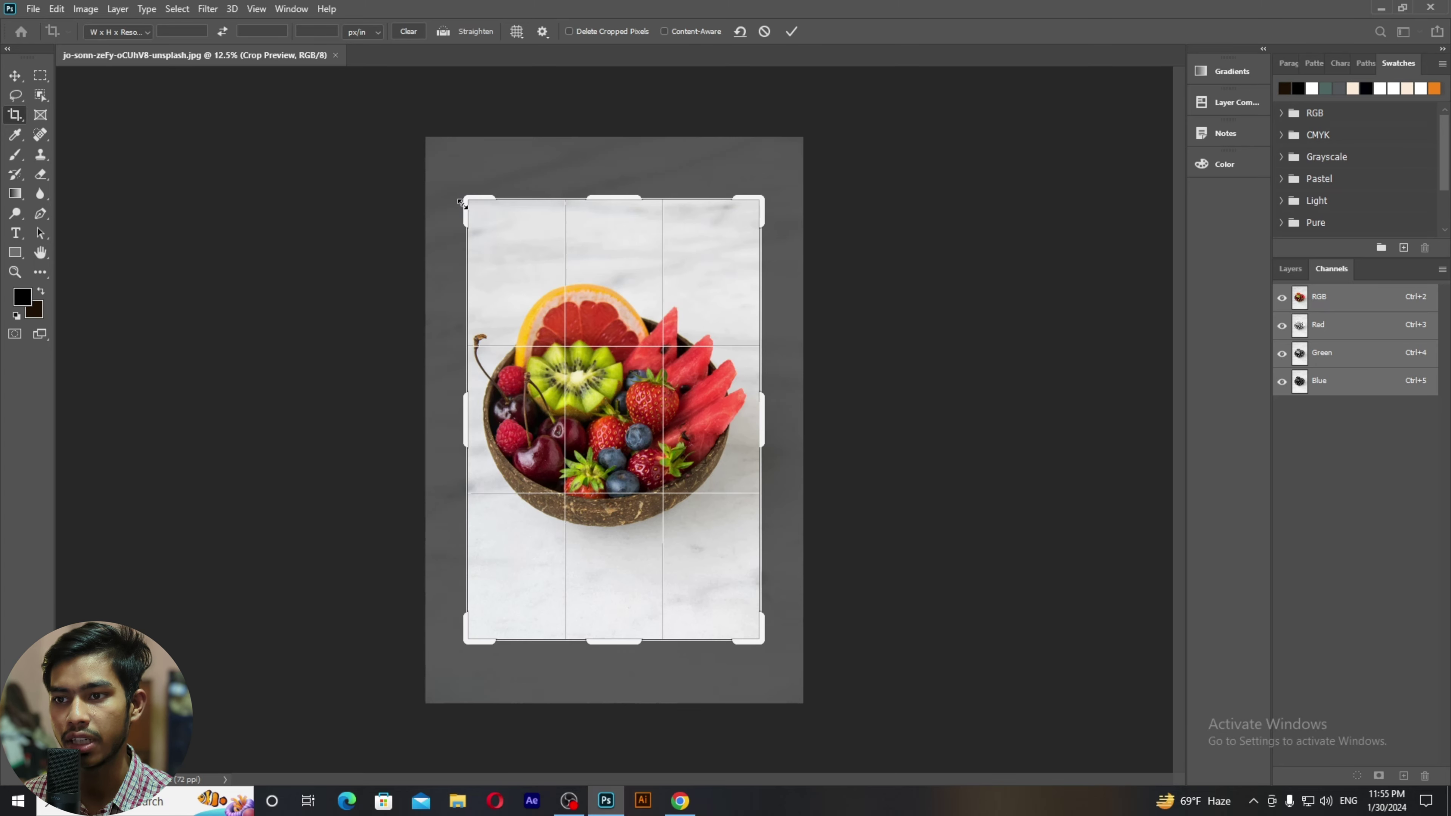
{"action": "key", "text": "Return"}
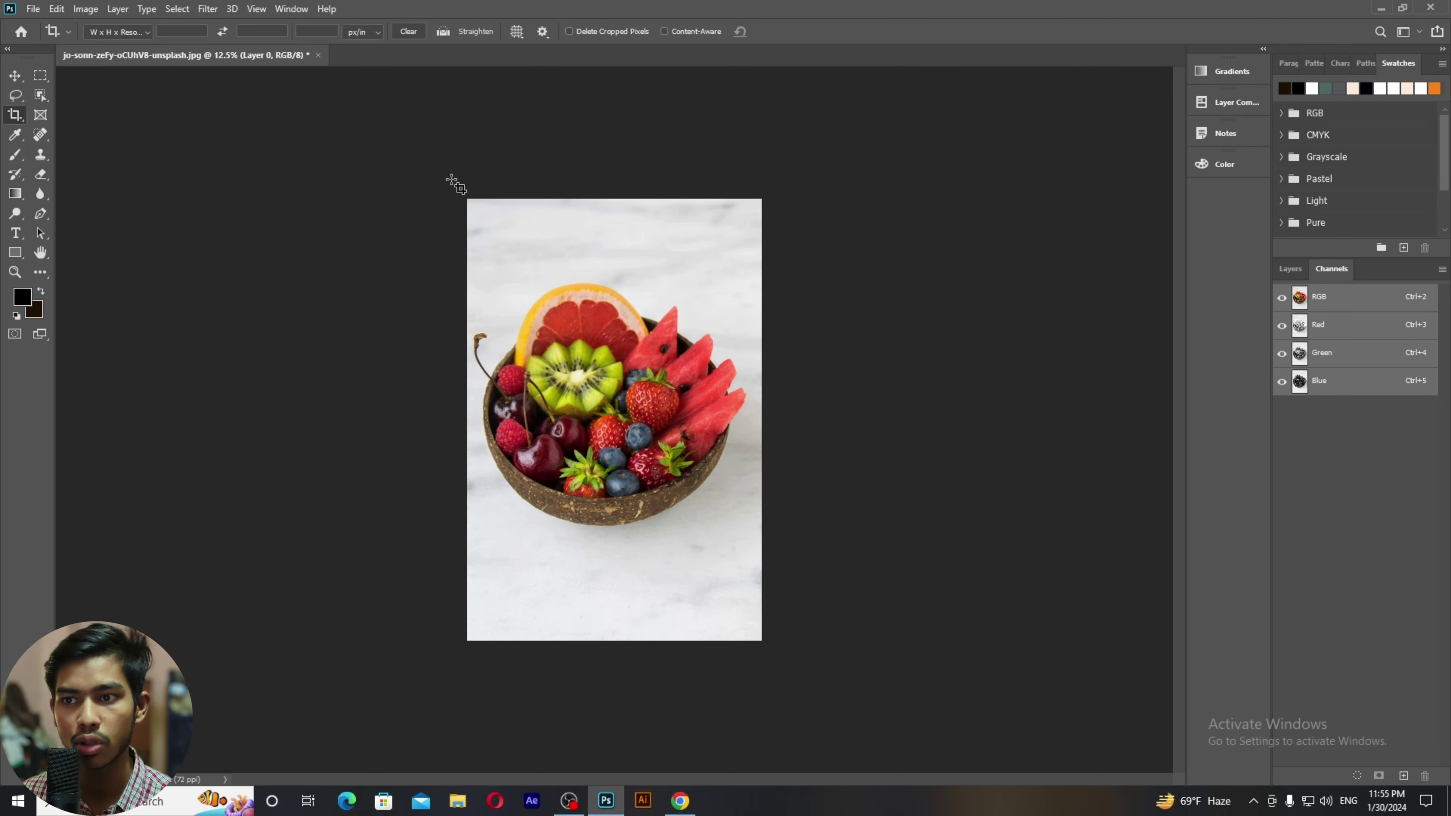
Step: Enlarge the fruit bowl's crop slightly, apply it with Delete Cropped Pixels turned on, and check for hidden pixels outside the crop
{"action": "left_click_drag", "start_coordinate": [451, 180], "coordinate": [789, 660]}
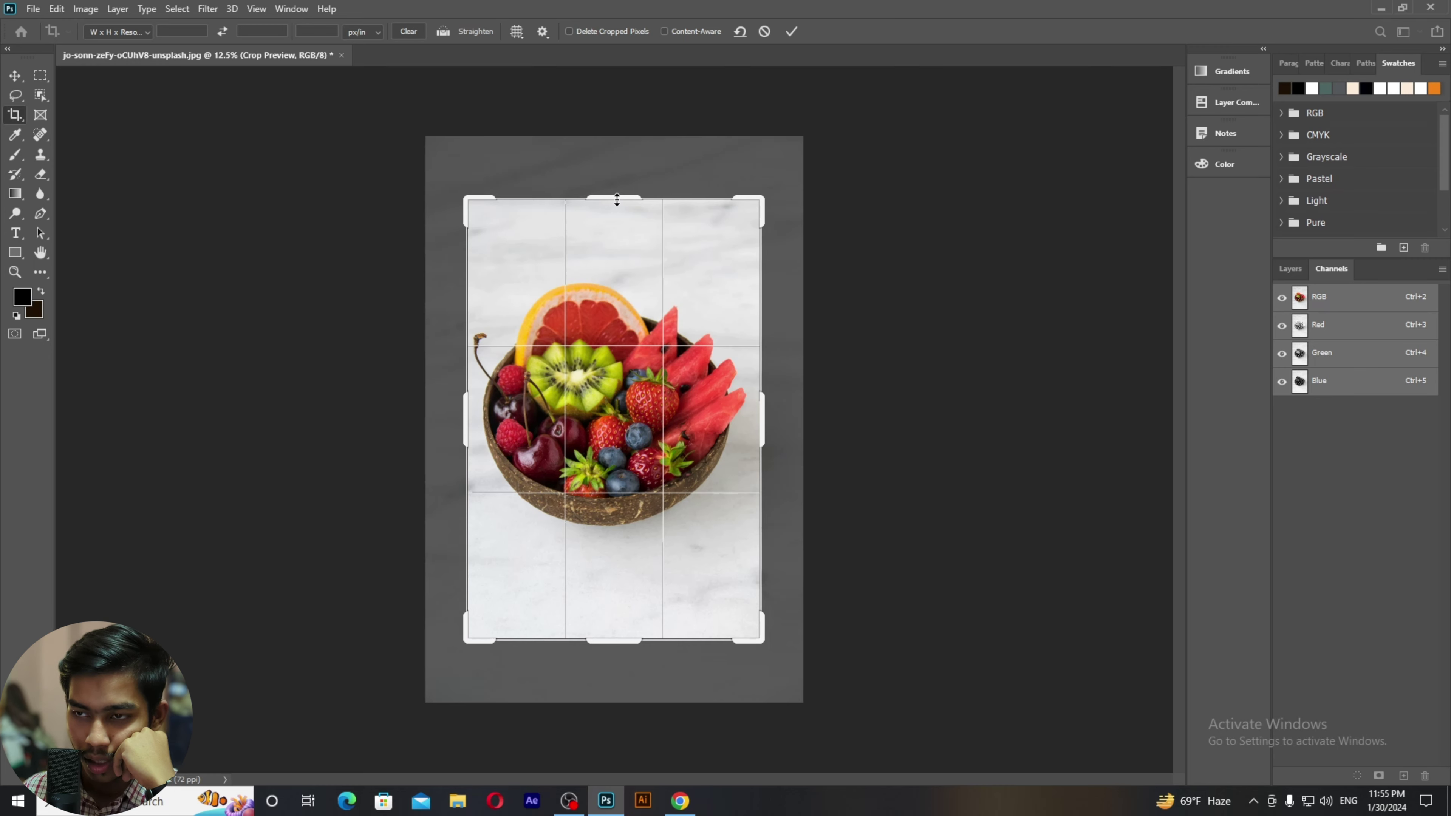
{"action": "left_click_drag", "start_coordinate": [617, 198], "coordinate": [618, 179]}
{"action": "left_click_drag", "start_coordinate": [766, 438], "coordinate": [767, 438]}
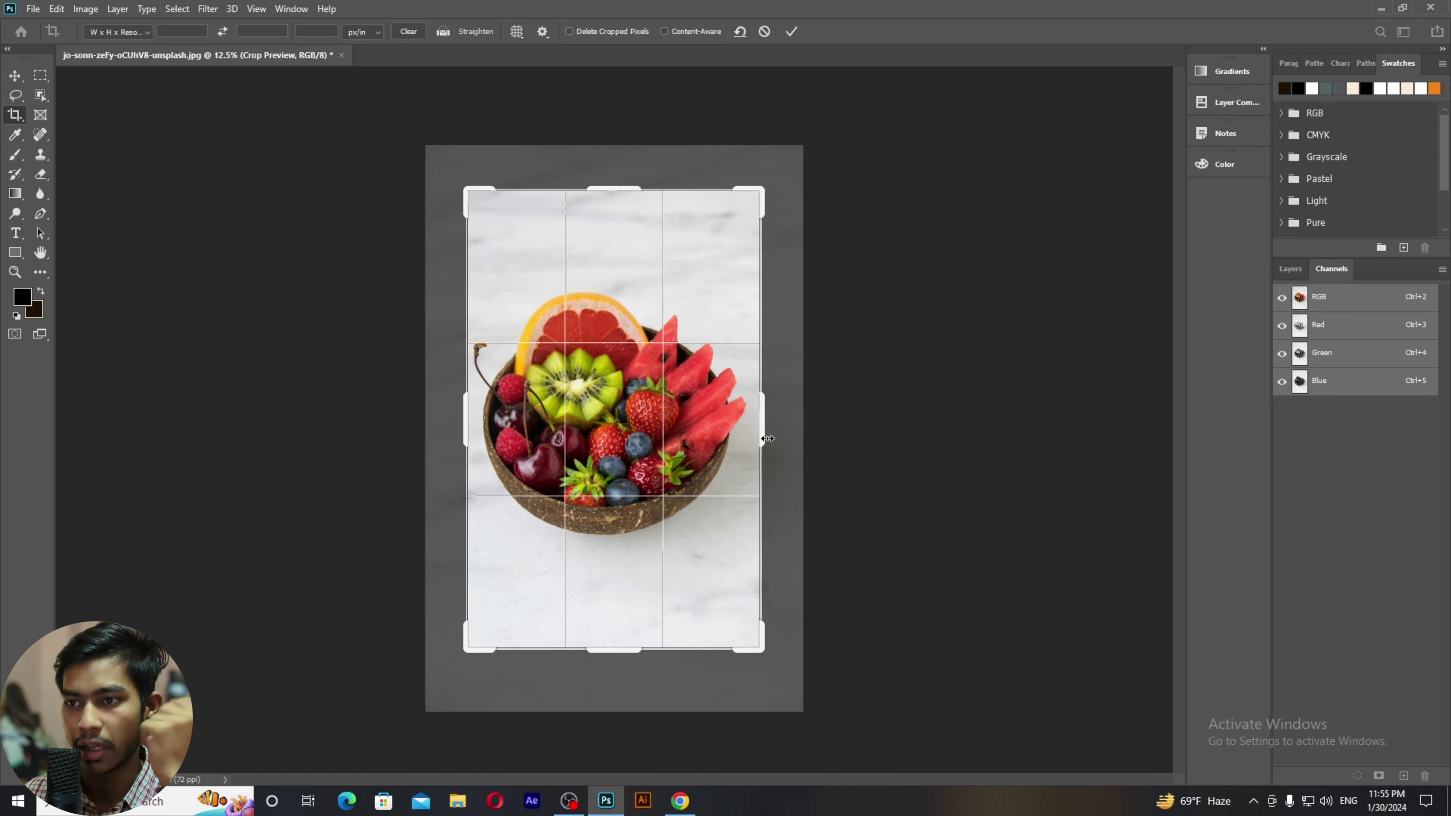
{"action": "left_click_drag", "start_coordinate": [466, 431], "coordinate": [461, 433]}
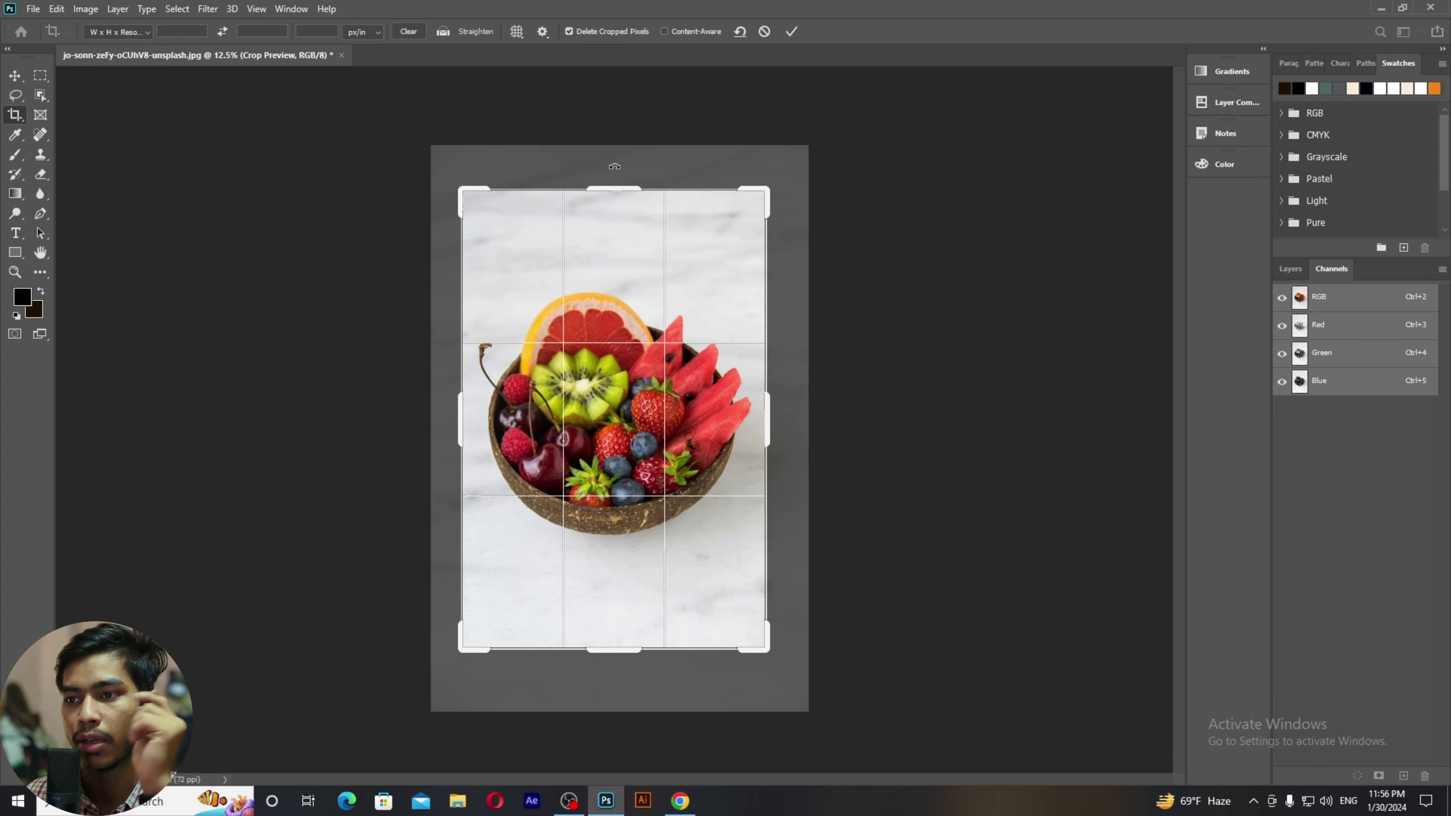
{"action": "left_click_drag", "start_coordinate": [616, 190], "coordinate": [618, 199]}
{"action": "key", "text": "Return"}
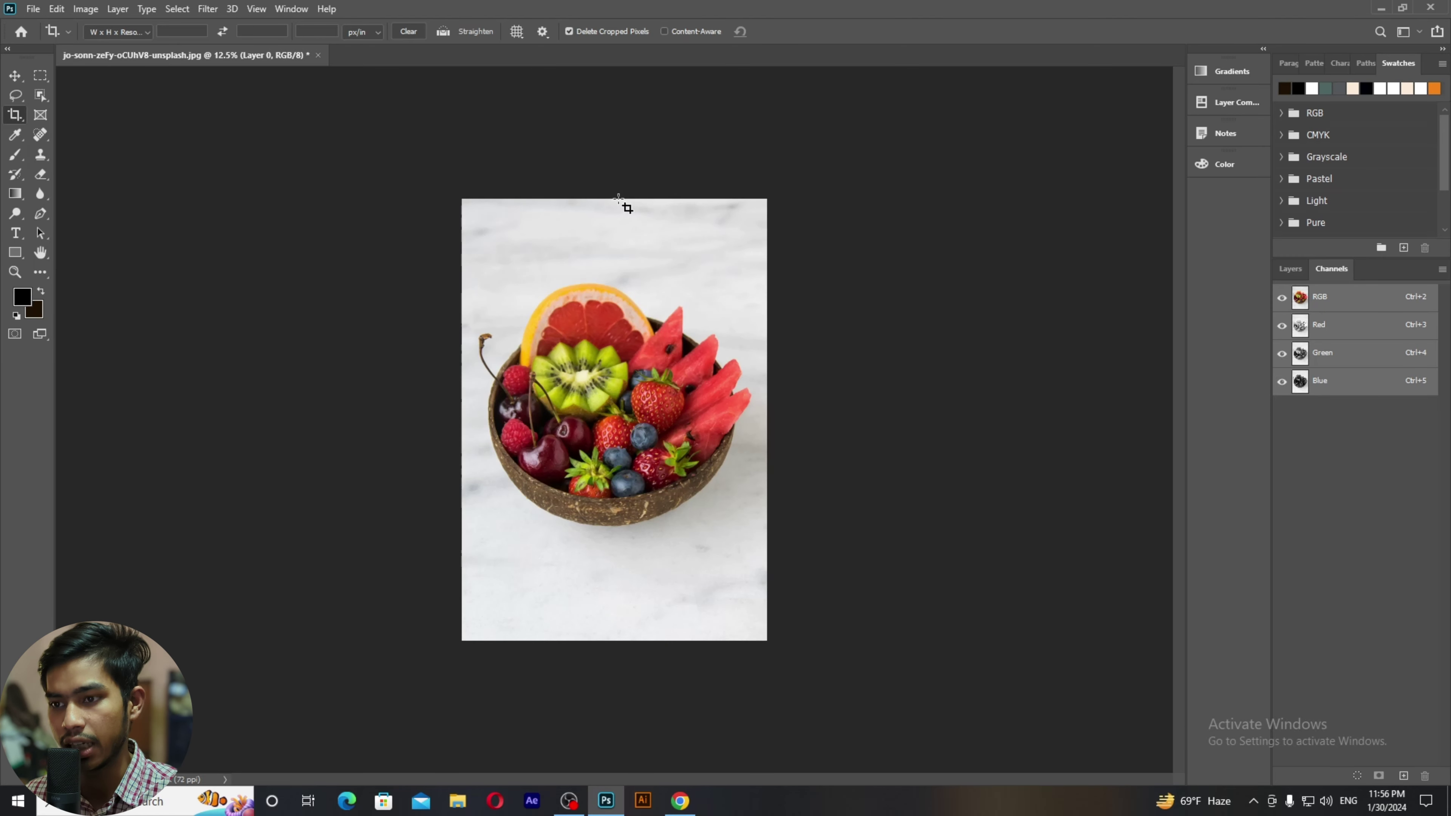
{"action": "left_click_drag", "start_coordinate": [453, 181], "coordinate": [876, 743]}
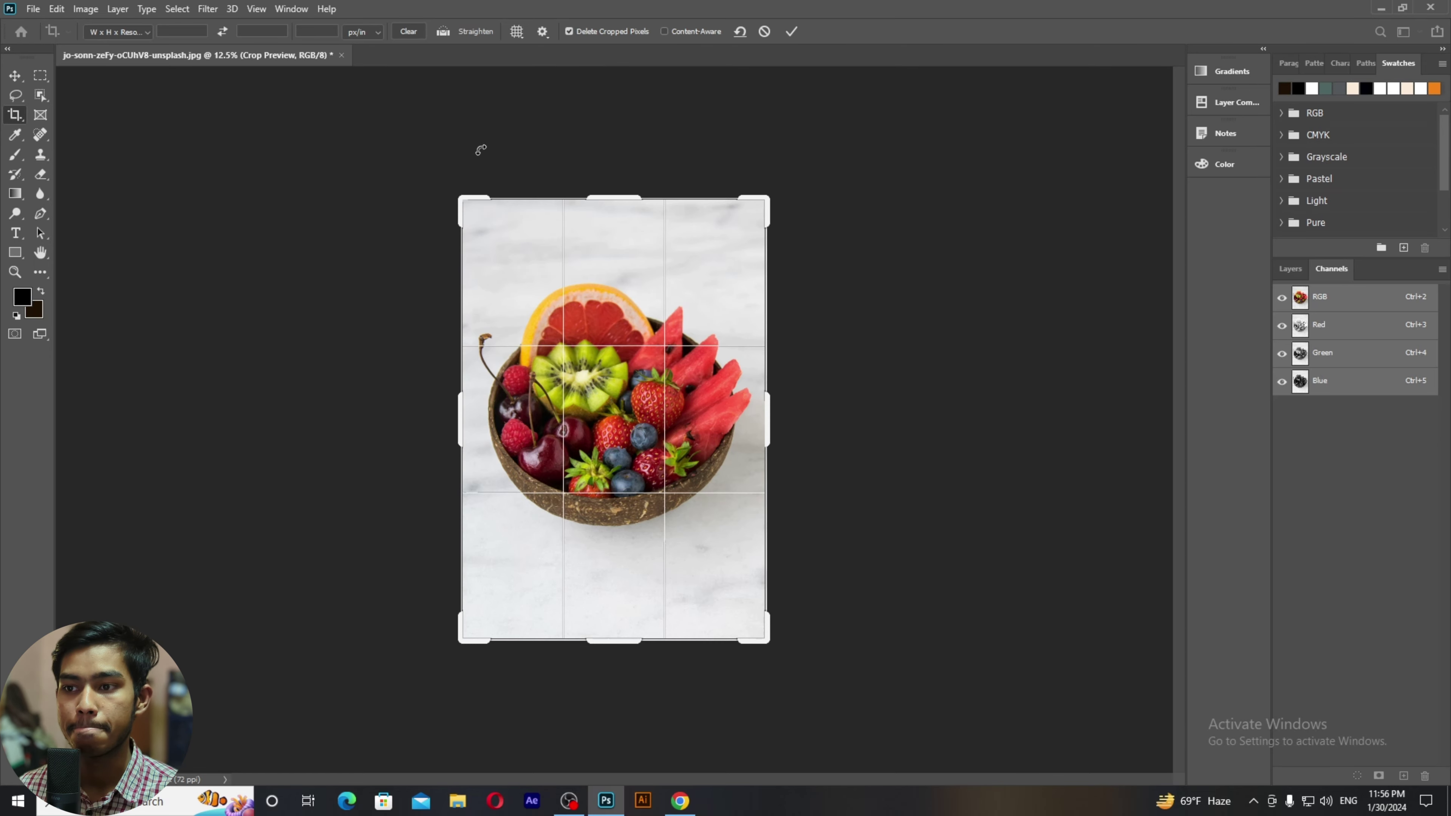
{"action": "left_click", "coordinate": [23, 81]}
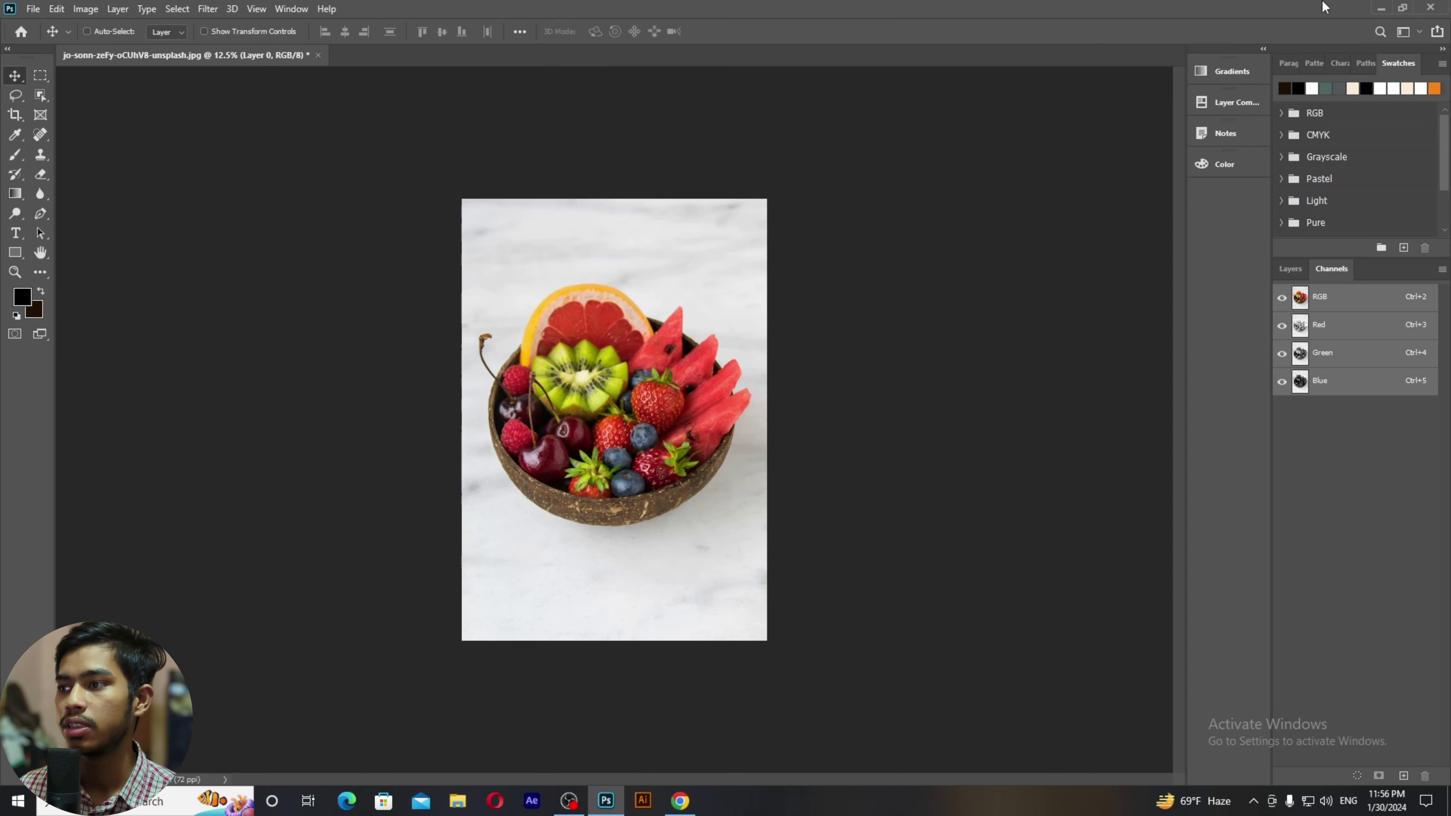
Step: Open the seascape photo from the desktop in Photoshop and activate the Crop tool on it
{"action": "left_click", "coordinate": [1380, 8]}
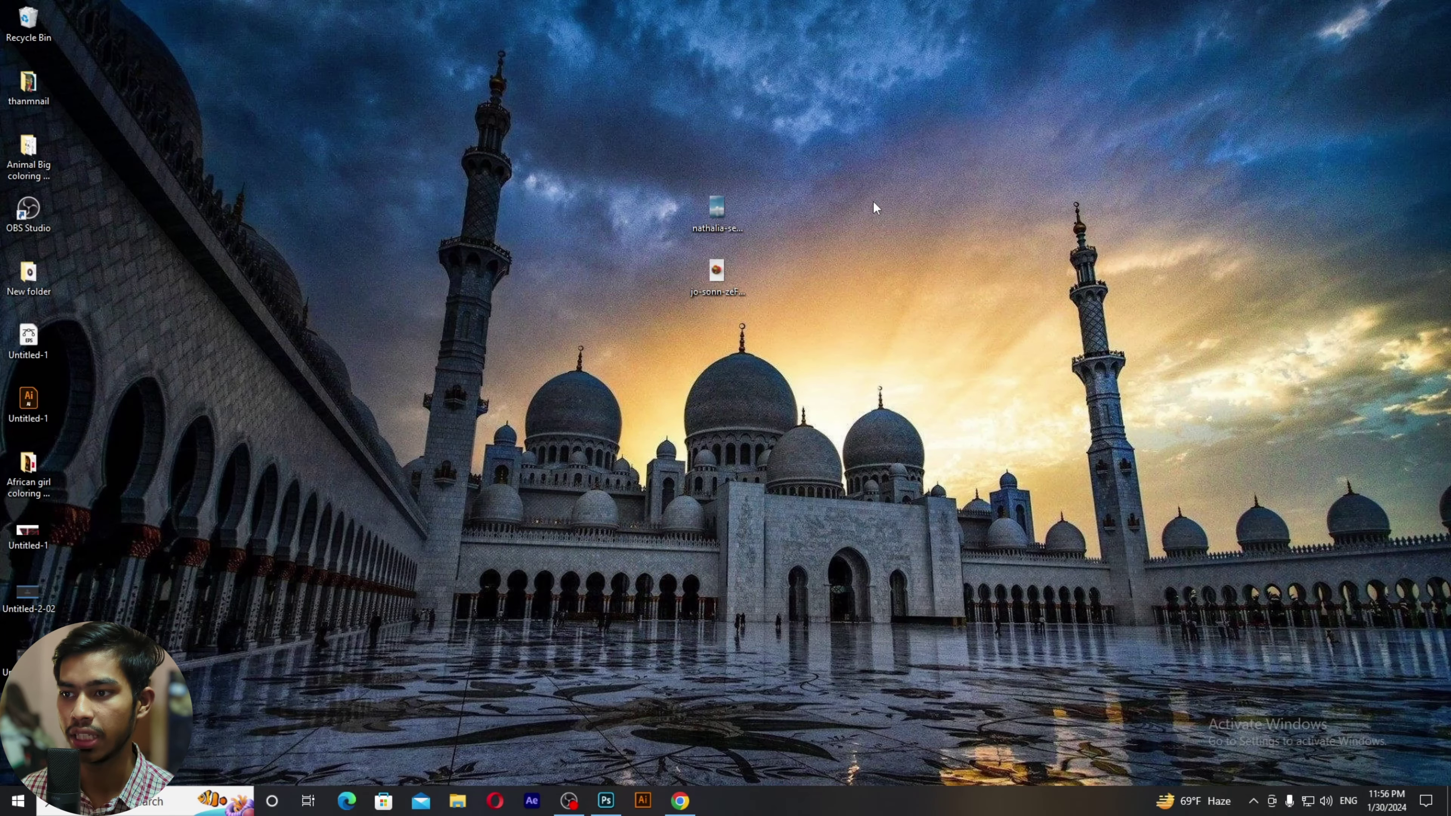
{"action": "left_click_drag", "start_coordinate": [715, 207], "coordinate": [810, 13]}
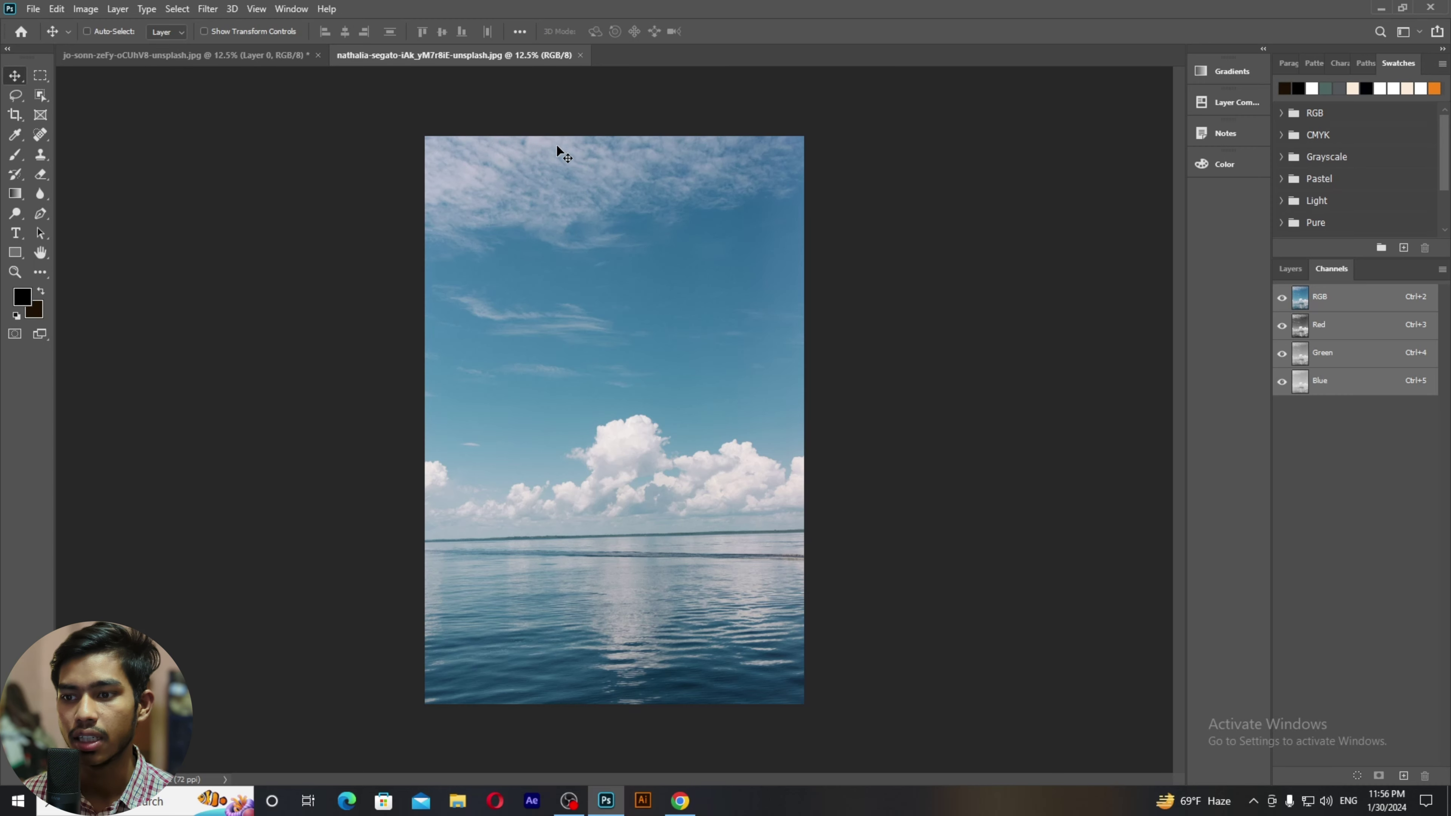
{"action": "left_click", "coordinate": [16, 117]}
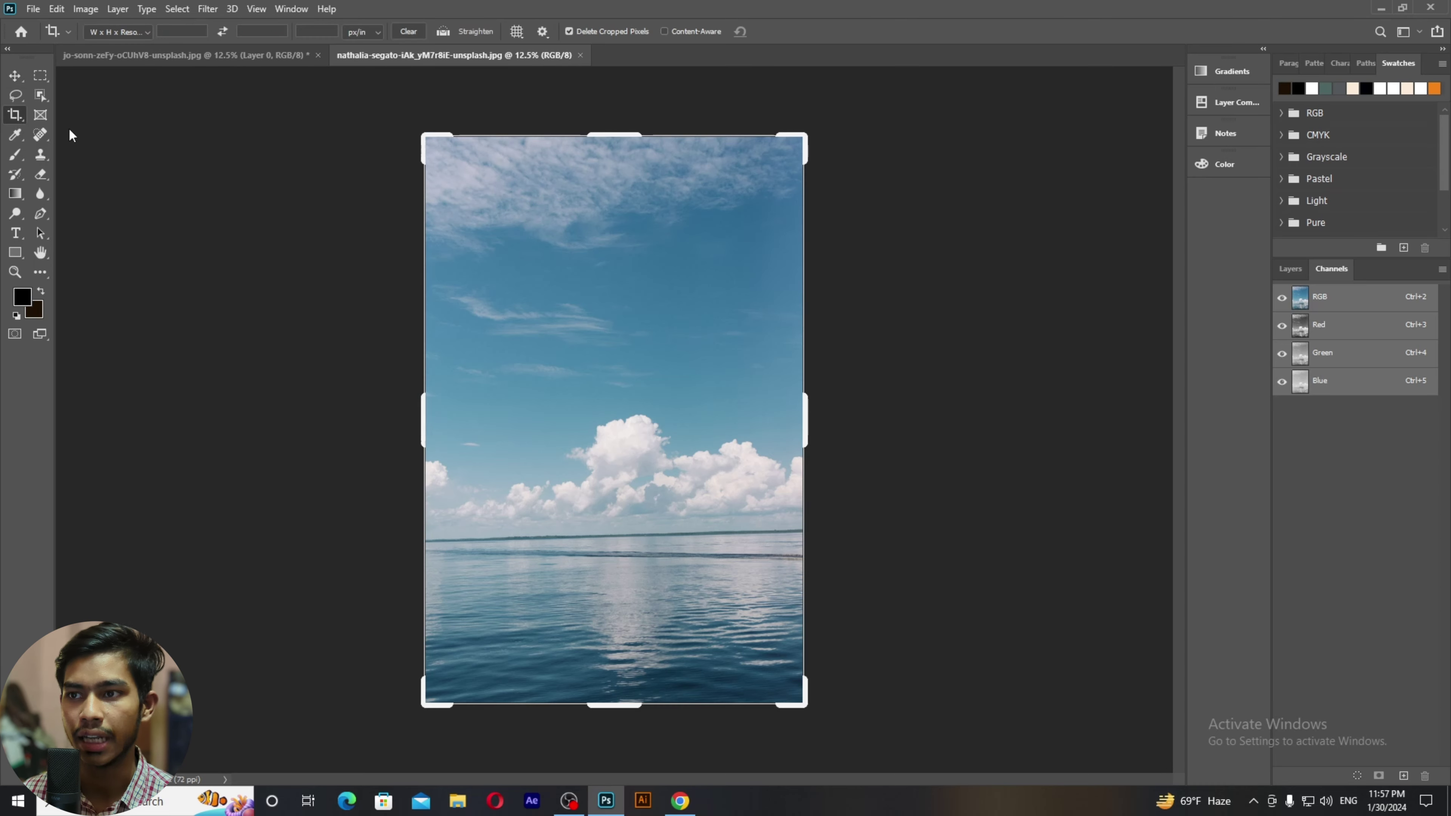
Step: Extend the seascape's canvas slightly above the sky and slightly past its right edge, filling the added areas with Content-Aware
{"action": "left_click_drag", "start_coordinate": [622, 132], "coordinate": [626, 112]}
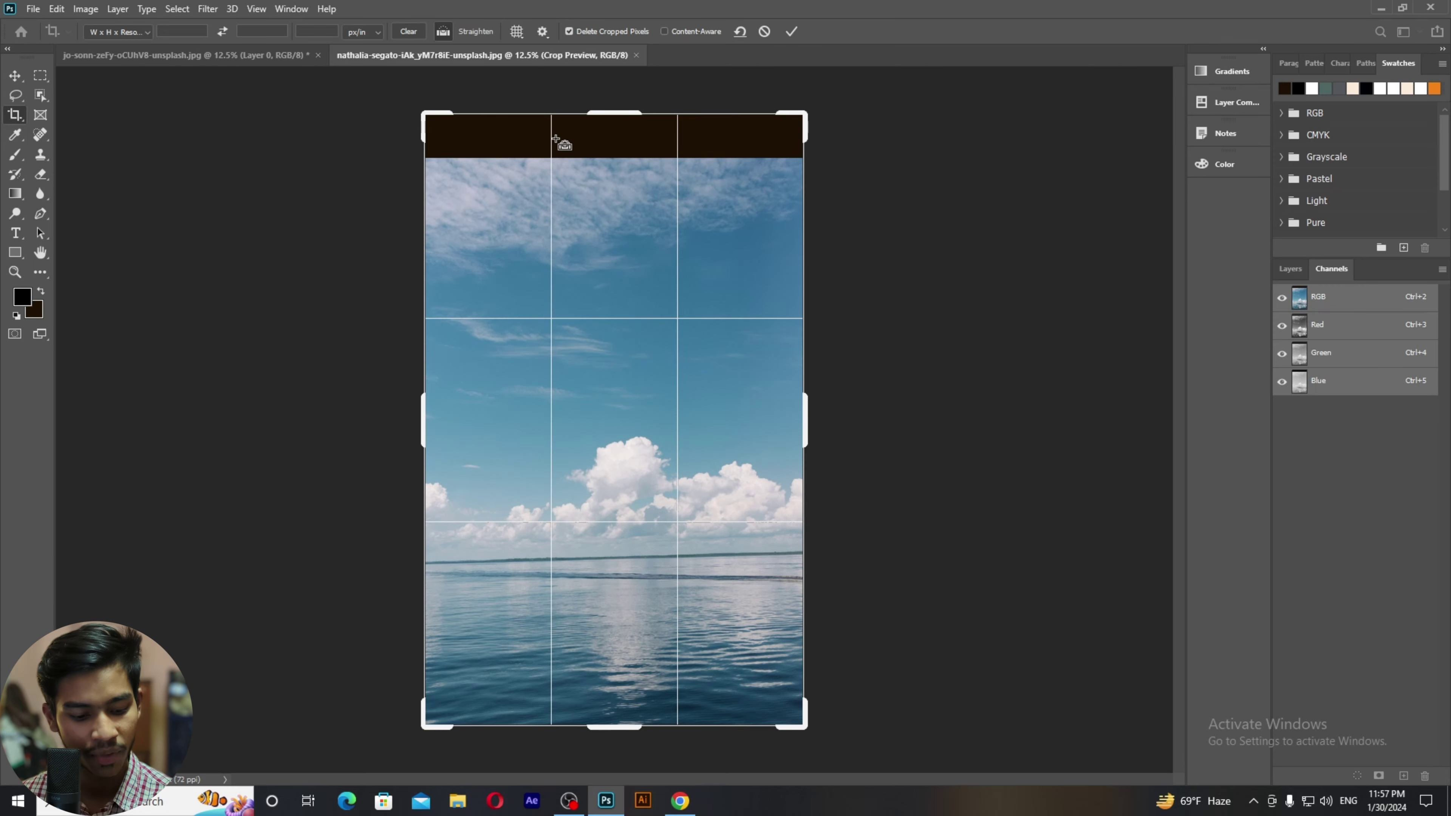
{"action": "key", "text": "ctrl+z"}
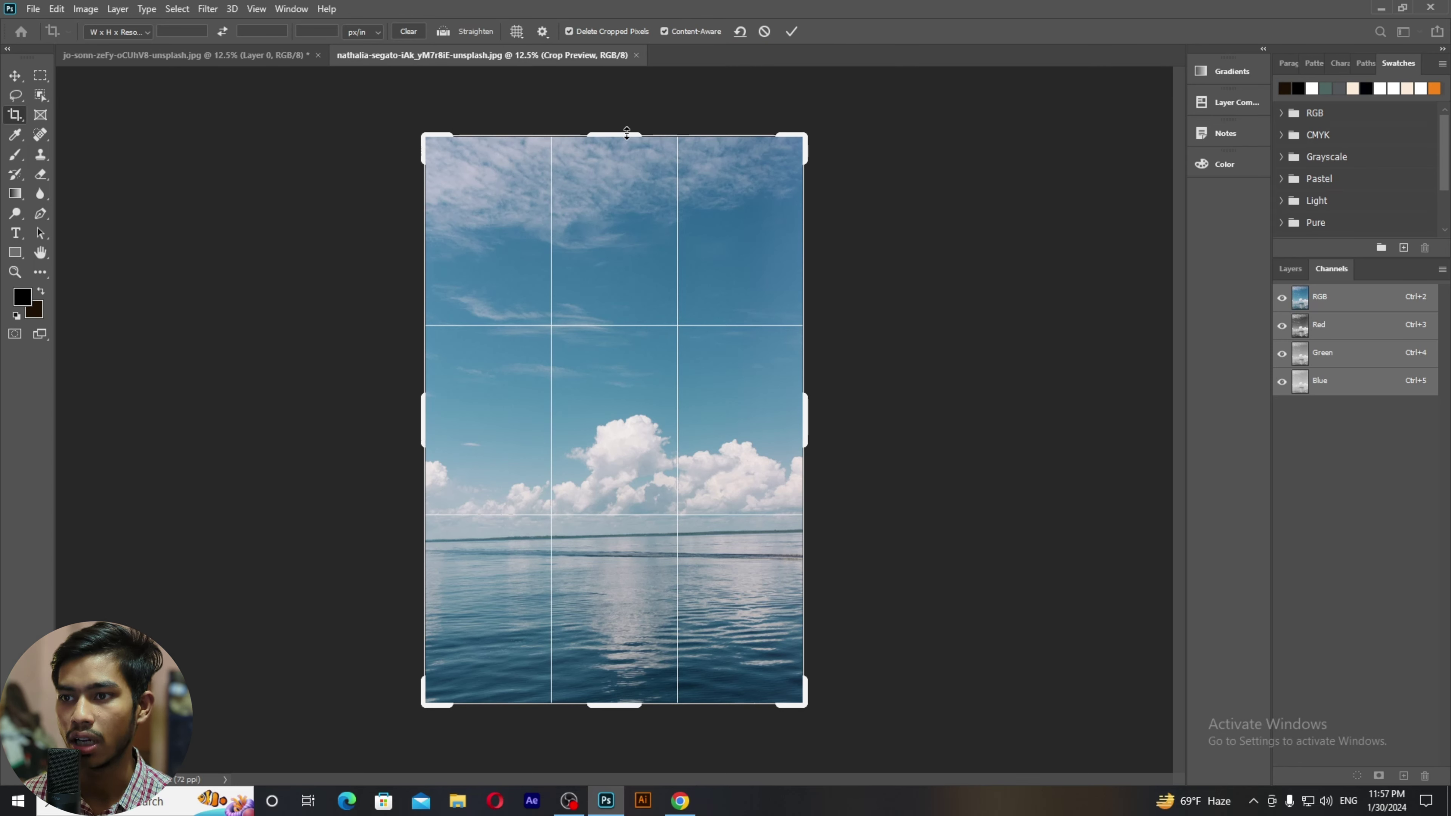
{"action": "left_click_drag", "start_coordinate": [626, 132], "coordinate": [629, 116]}
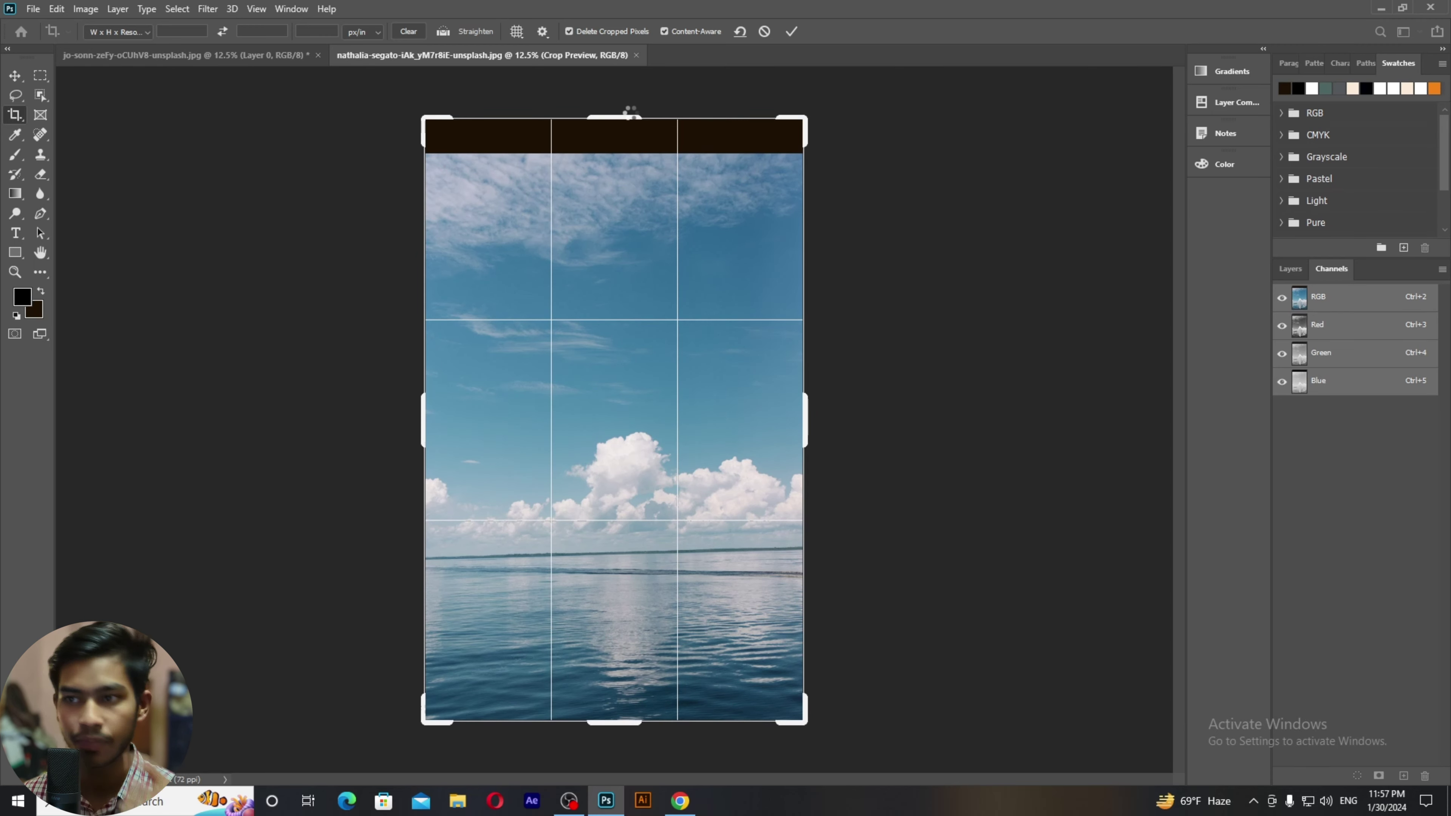
{"action": "key", "text": "Return"}
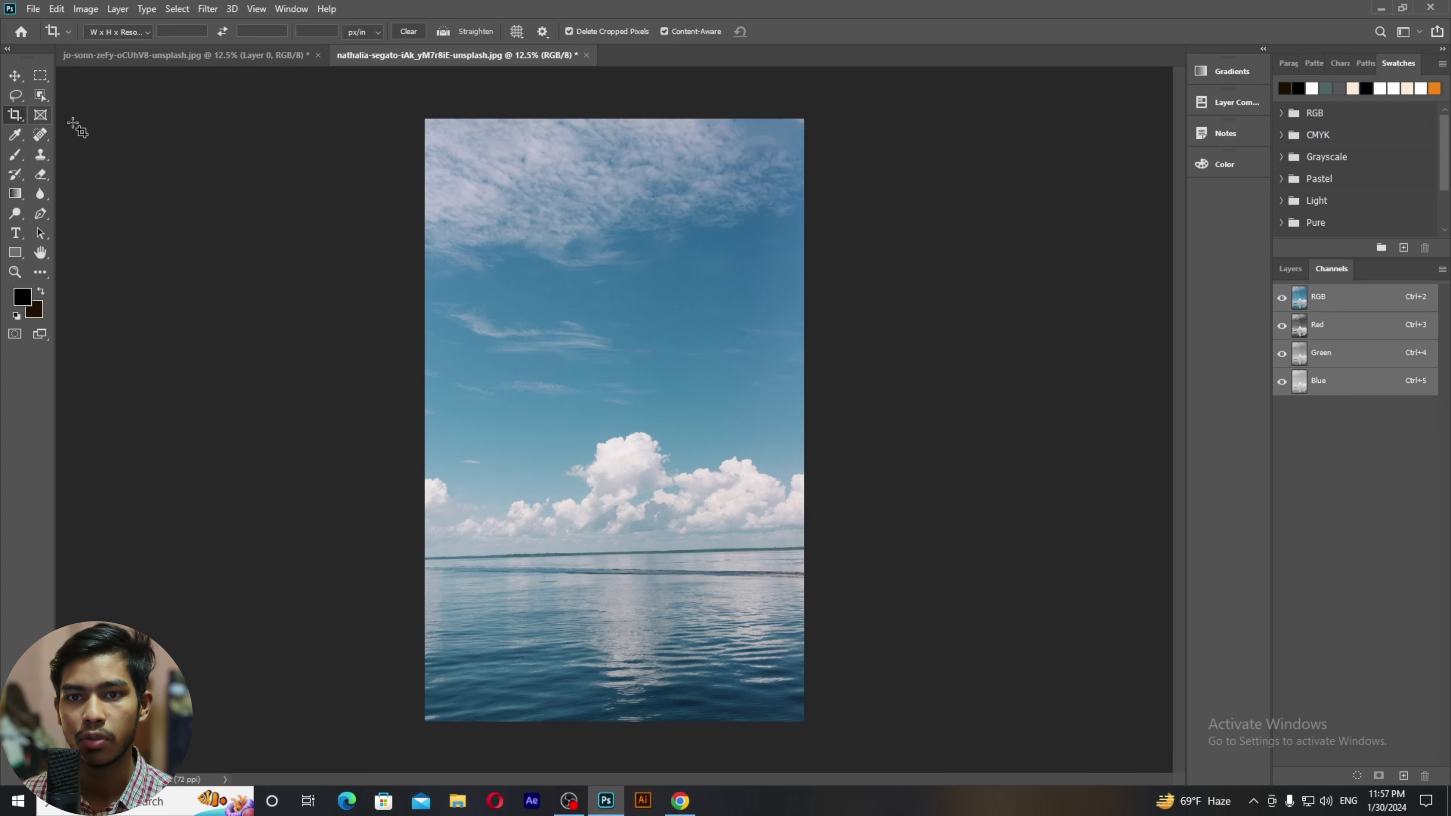
{"action": "left_click_drag", "start_coordinate": [391, 111], "coordinate": [862, 609]}
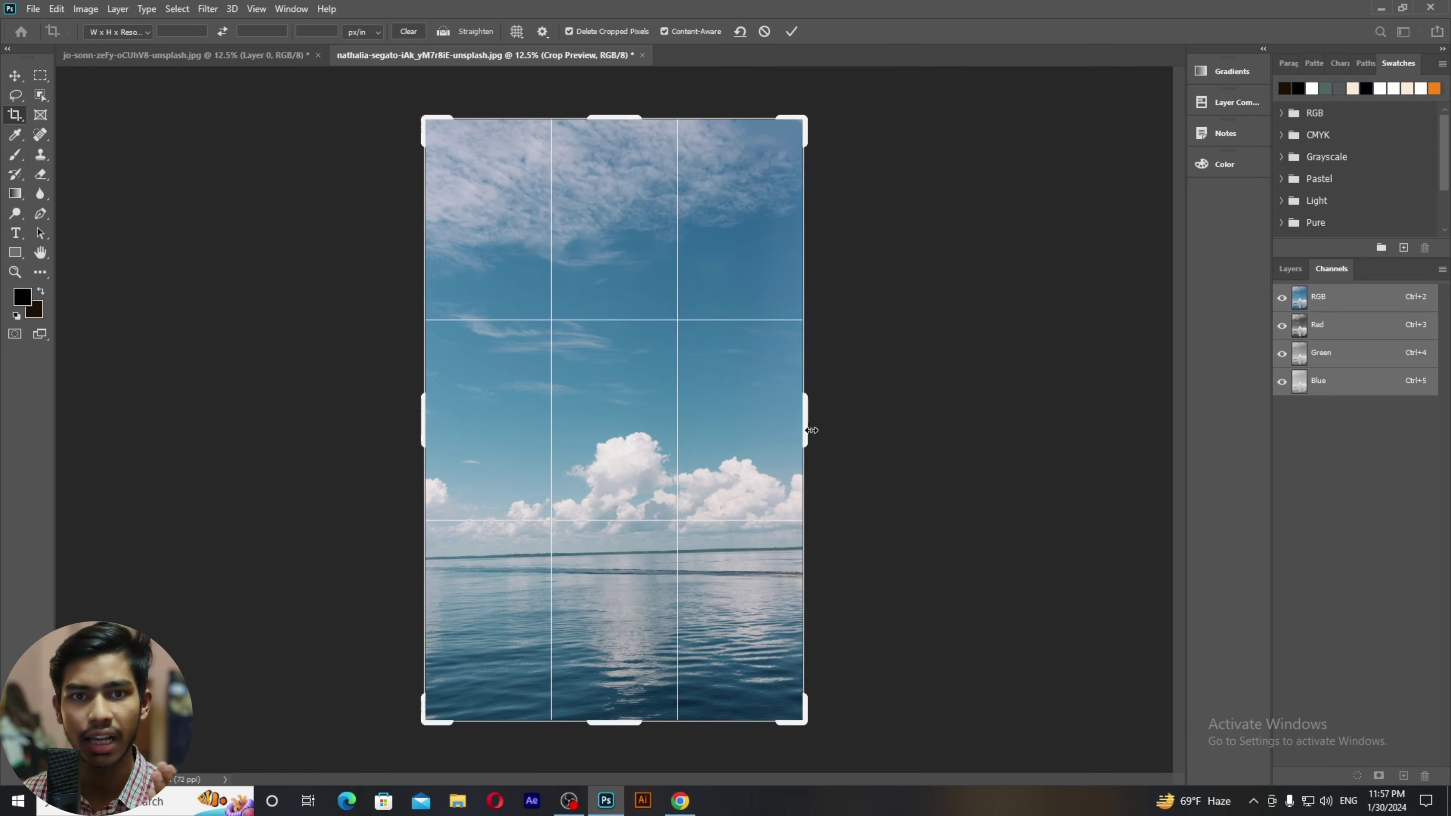
{"action": "left_click_drag", "start_coordinate": [811, 430], "coordinate": [828, 438]}
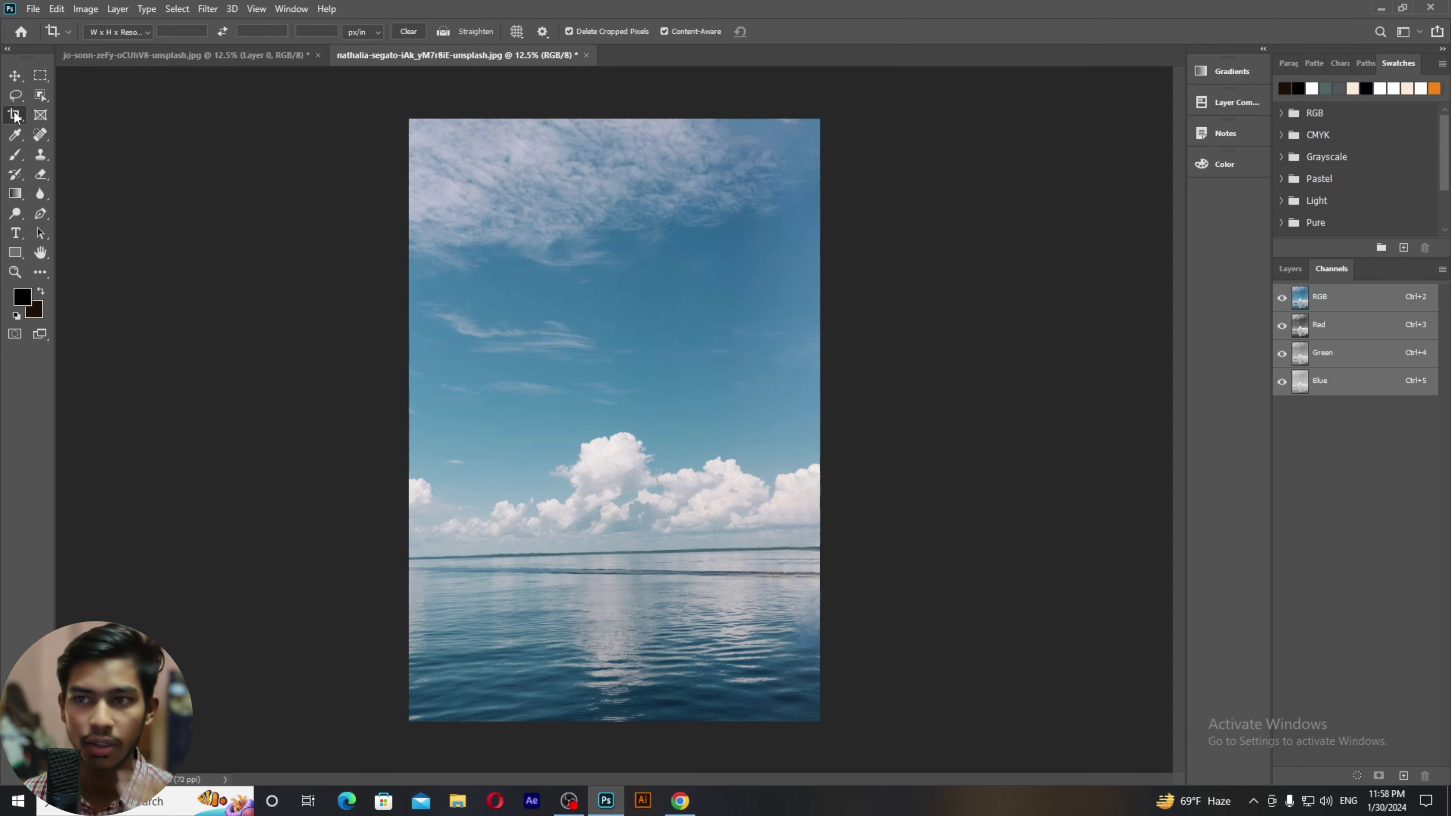
Step: Extend the seascape's canvas far past its right edge to roughly double width, filling it with Content-Aware
{"action": "left_click_drag", "start_coordinate": [409, 120], "coordinate": [907, 683]}
{"action": "left_click_drag", "start_coordinate": [820, 420], "coordinate": [1034, 440]}
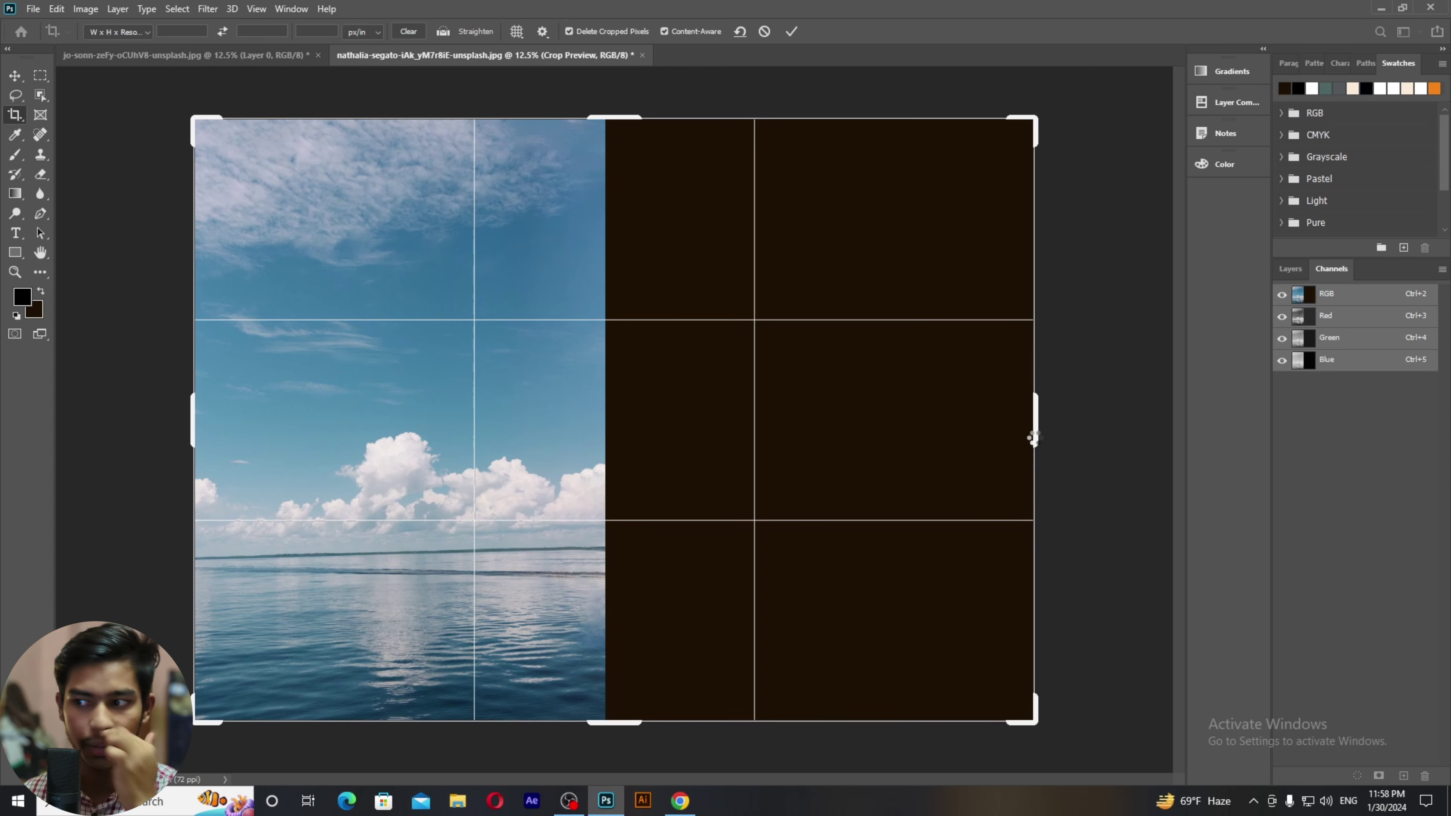
{"action": "key", "text": "Return"}
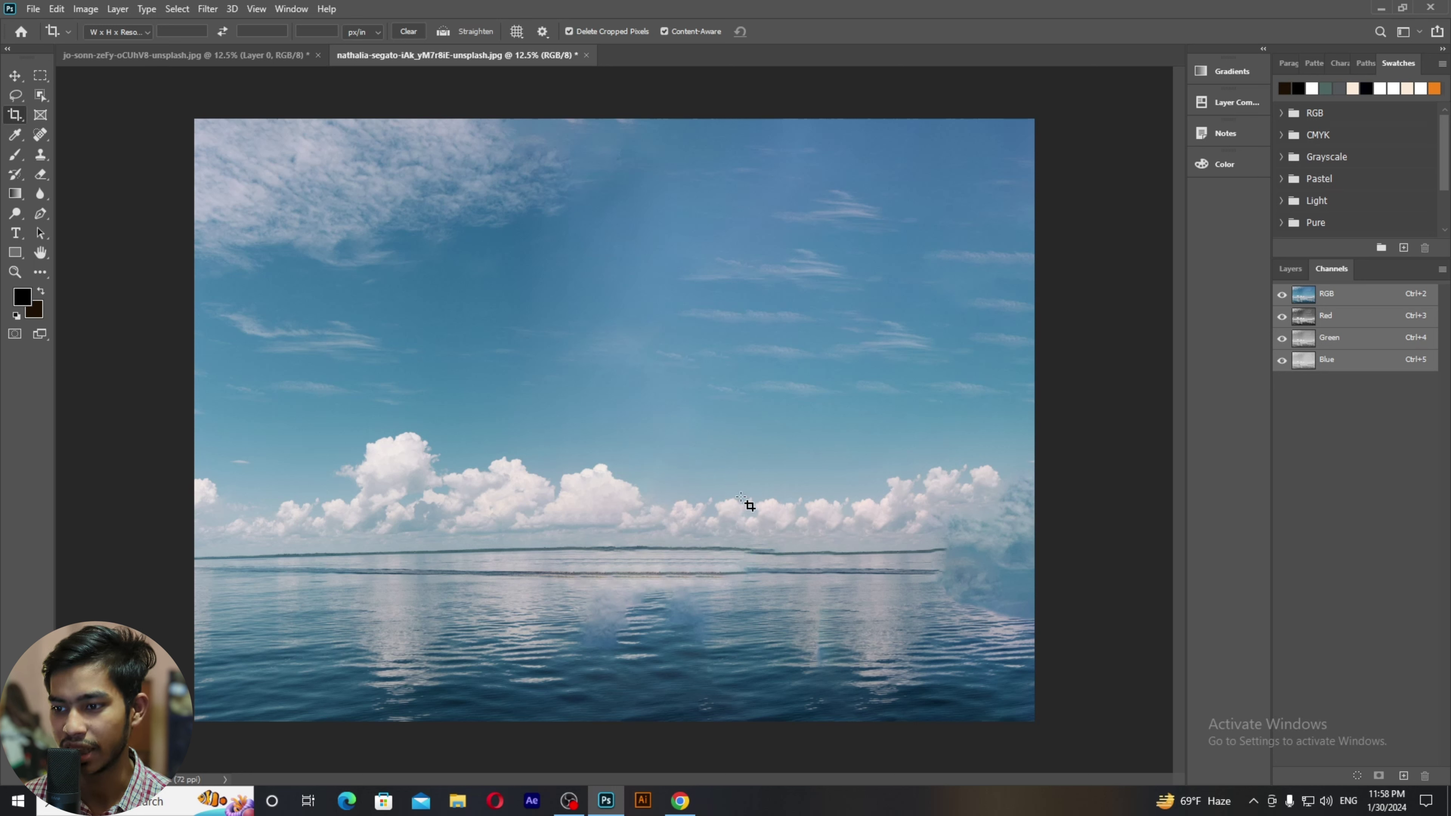
Step: Circle the repeated clouds and the distorted patch at the photo's right edge with black Brush strokes
{"action": "left_click", "coordinate": [15, 76]}
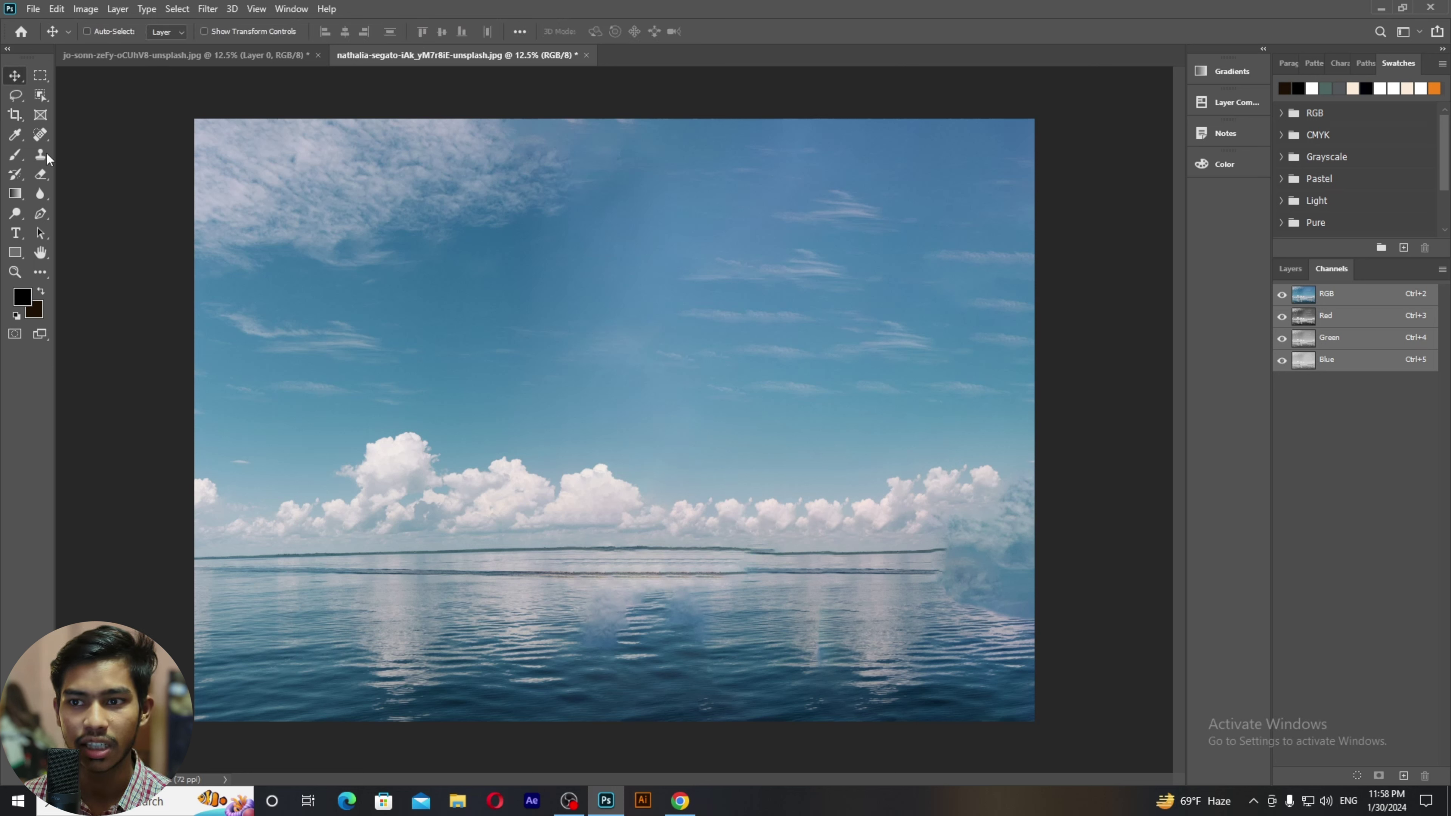
{"action": "left_click", "coordinate": [16, 154]}
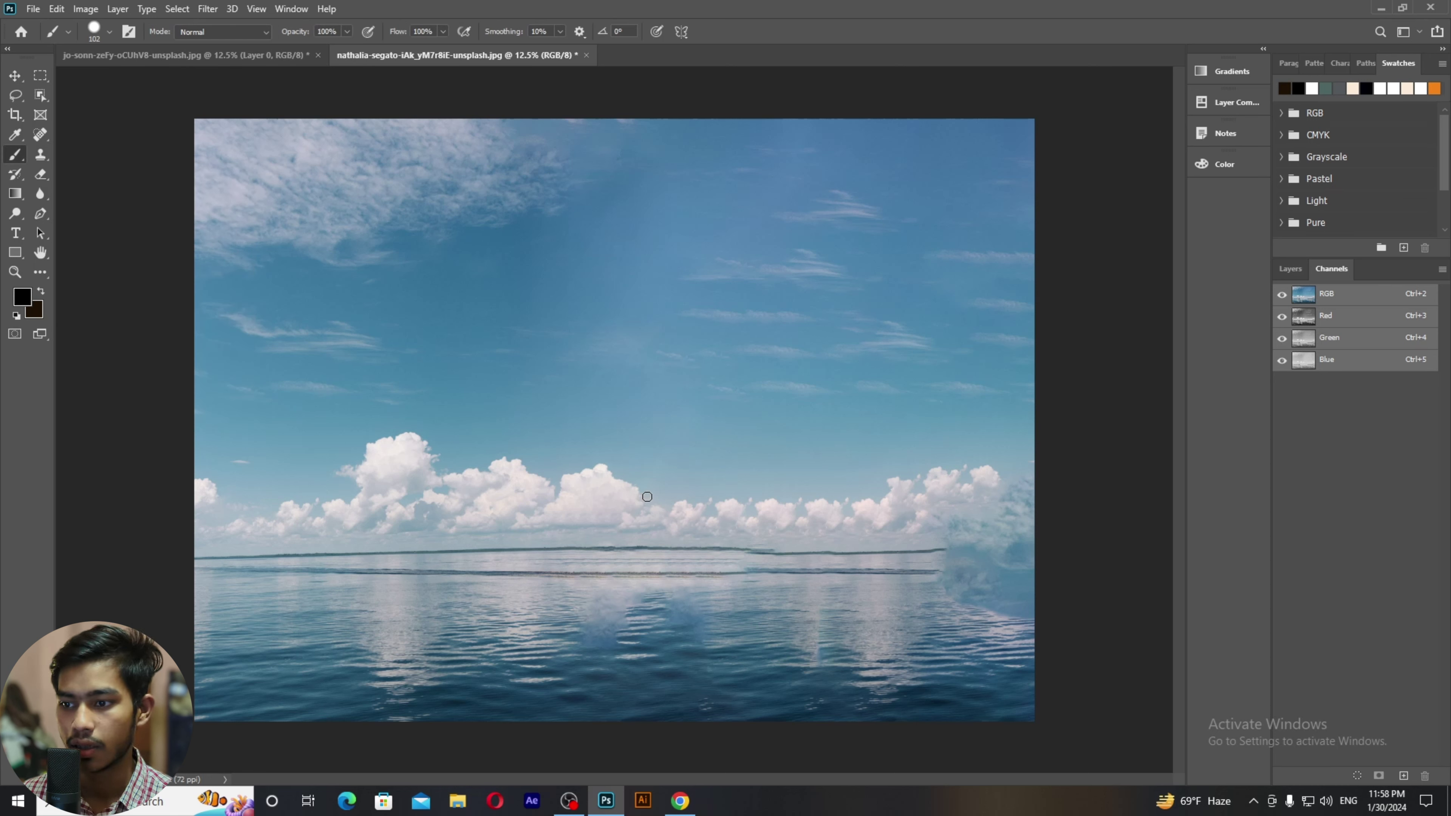
{"action": "mouse_move", "coordinate": [680, 490]}
{"action": "left_mouse_down"}
{"action": "mouse_move", "coordinate": [664, 528]}
{"action": "mouse_move", "coordinate": [709, 519]}
{"action": "mouse_move", "coordinate": [665, 487]}
{"action": "mouse_move", "coordinate": [724, 493]}
{"action": "mouse_move", "coordinate": [709, 523]}
{"action": "mouse_move", "coordinate": [737, 546]}
{"action": "mouse_move", "coordinate": [753, 520]}
{"action": "mouse_move", "coordinate": [726, 497]}
{"action": "mouse_move", "coordinate": [785, 492]}
{"action": "mouse_move", "coordinate": [766, 508]}
{"action": "mouse_move", "coordinate": [774, 538]}
{"action": "mouse_move", "coordinate": [801, 515]}
{"action": "mouse_move", "coordinate": [785, 489]}
{"action": "left_mouse_up"}
{"action": "mouse_move", "coordinate": [820, 490]}
{"action": "left_mouse_down"}
{"action": "mouse_move", "coordinate": [801, 518]}
{"action": "mouse_move", "coordinate": [832, 543]}
{"action": "mouse_move", "coordinate": [822, 495]}
{"action": "left_mouse_up"}
{"action": "mouse_move", "coordinate": [984, 483]}
{"action": "left_mouse_down"}
{"action": "mouse_move", "coordinate": [939, 527]}
{"action": "mouse_move", "coordinate": [945, 607]}
{"action": "mouse_move", "coordinate": [1051, 623]}
{"action": "left_mouse_up"}
{"action": "left_click_drag", "start_coordinate": [1036, 478], "coordinate": [975, 491]}
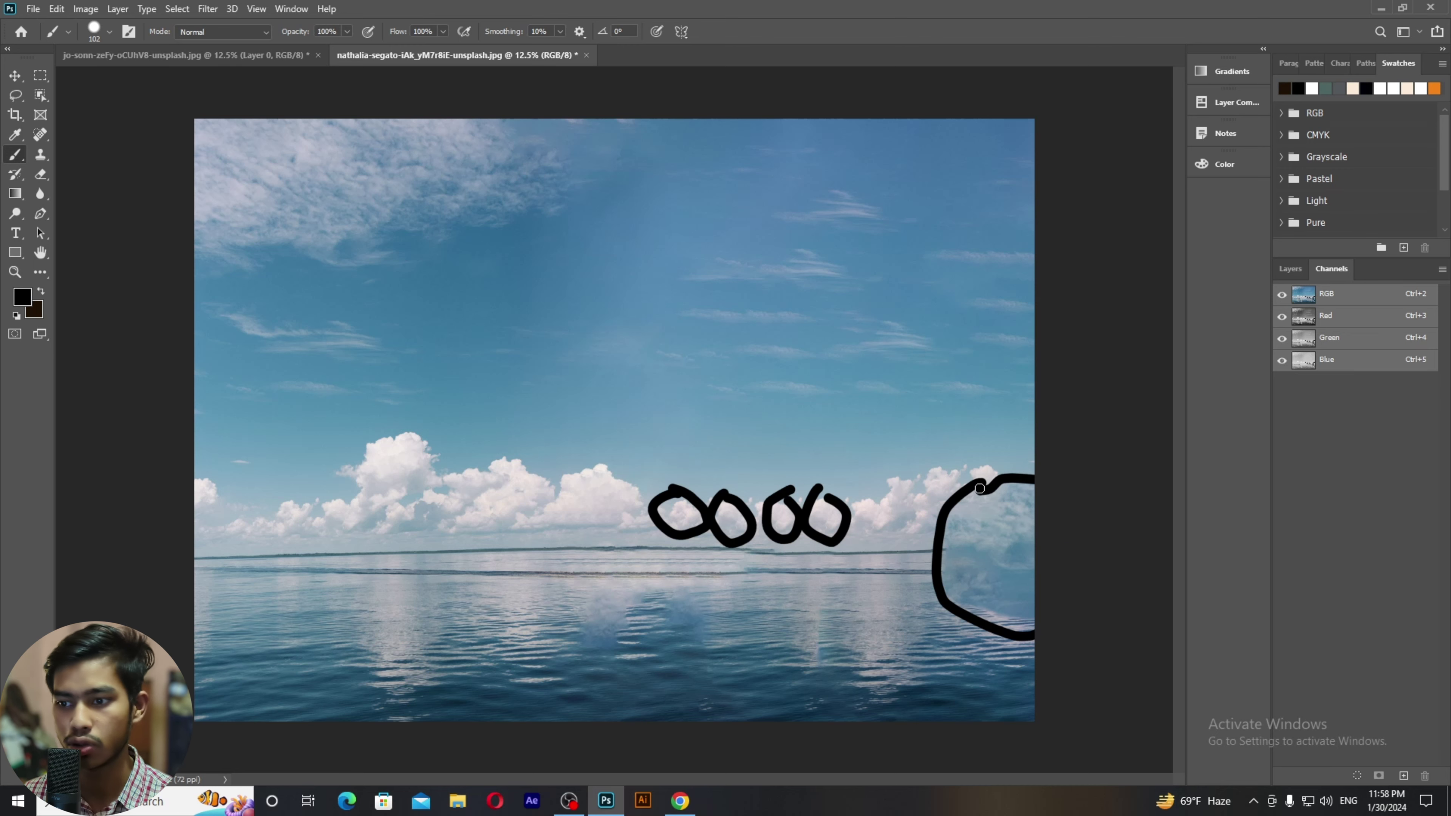
Step: Undo the black brush marks and the wide canvas extension of the seascape
{"action": "key", "text": "ctrl+z"}
{"action": "key", "text": "ctrl+z"}
{"action": "key", "text": "ctrl+z"}
{"action": "key", "text": "ctrl+z"}
{"action": "key", "text": "ctrl+z"}
{"action": "key", "text": "ctrl+z"}
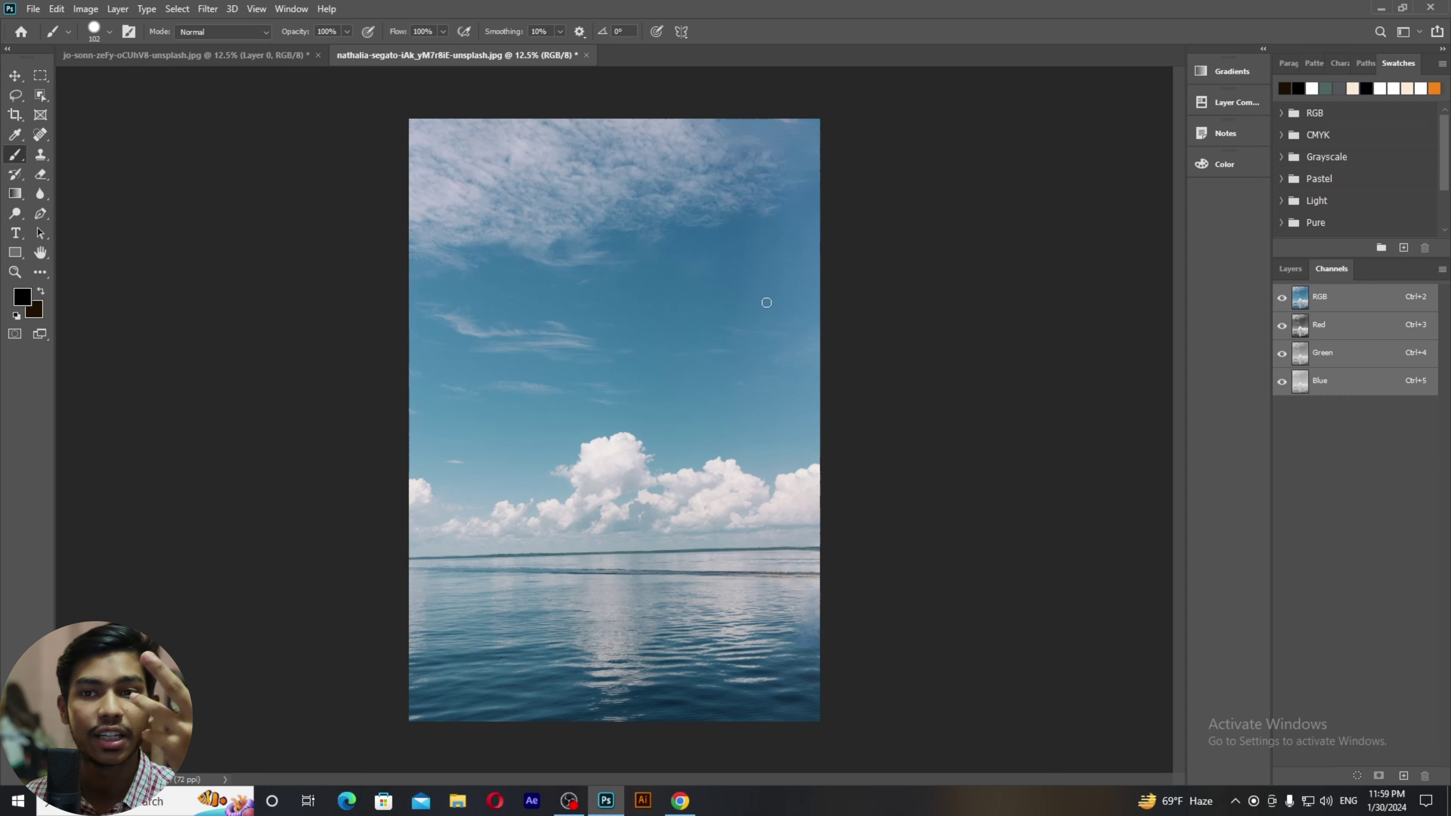
Step: Activate the Perspective Crop tool
{"action": "left_click", "coordinate": [17, 121]}
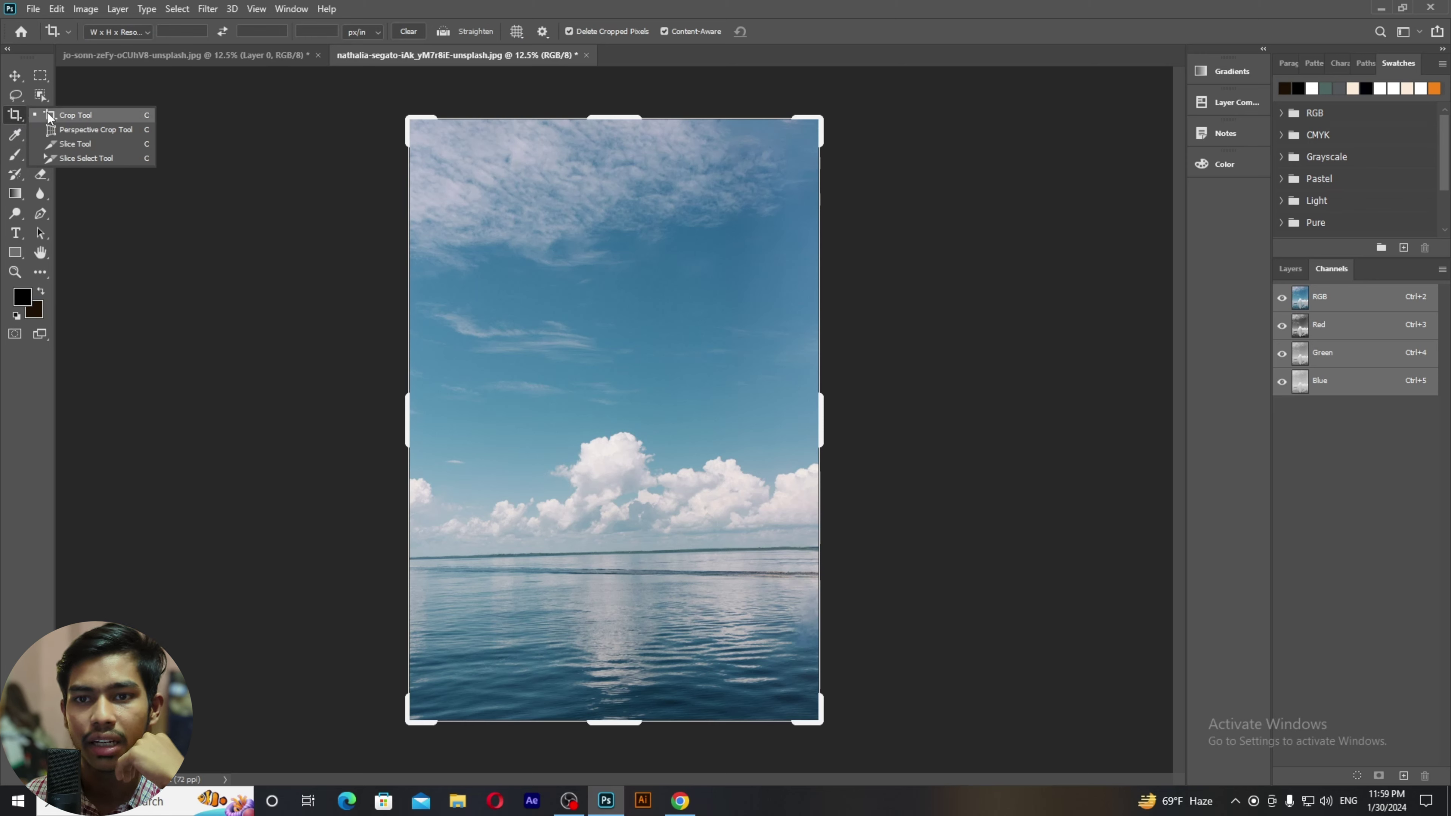
{"action": "left_click", "coordinate": [68, 132]}
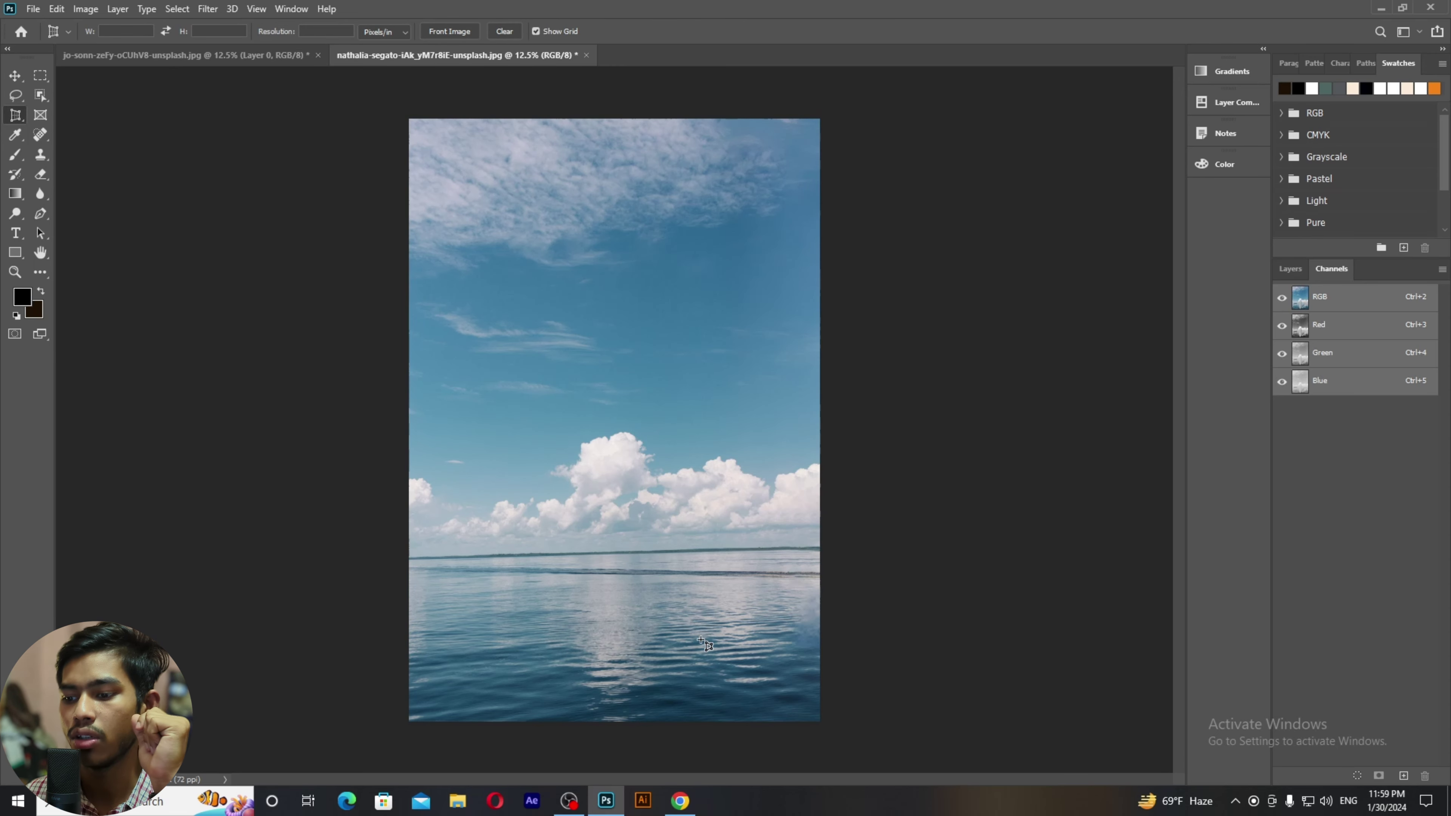
Step: Switch to Chrome and search Google Images for "business card" in a new tab
{"action": "left_click", "coordinate": [696, 802]}
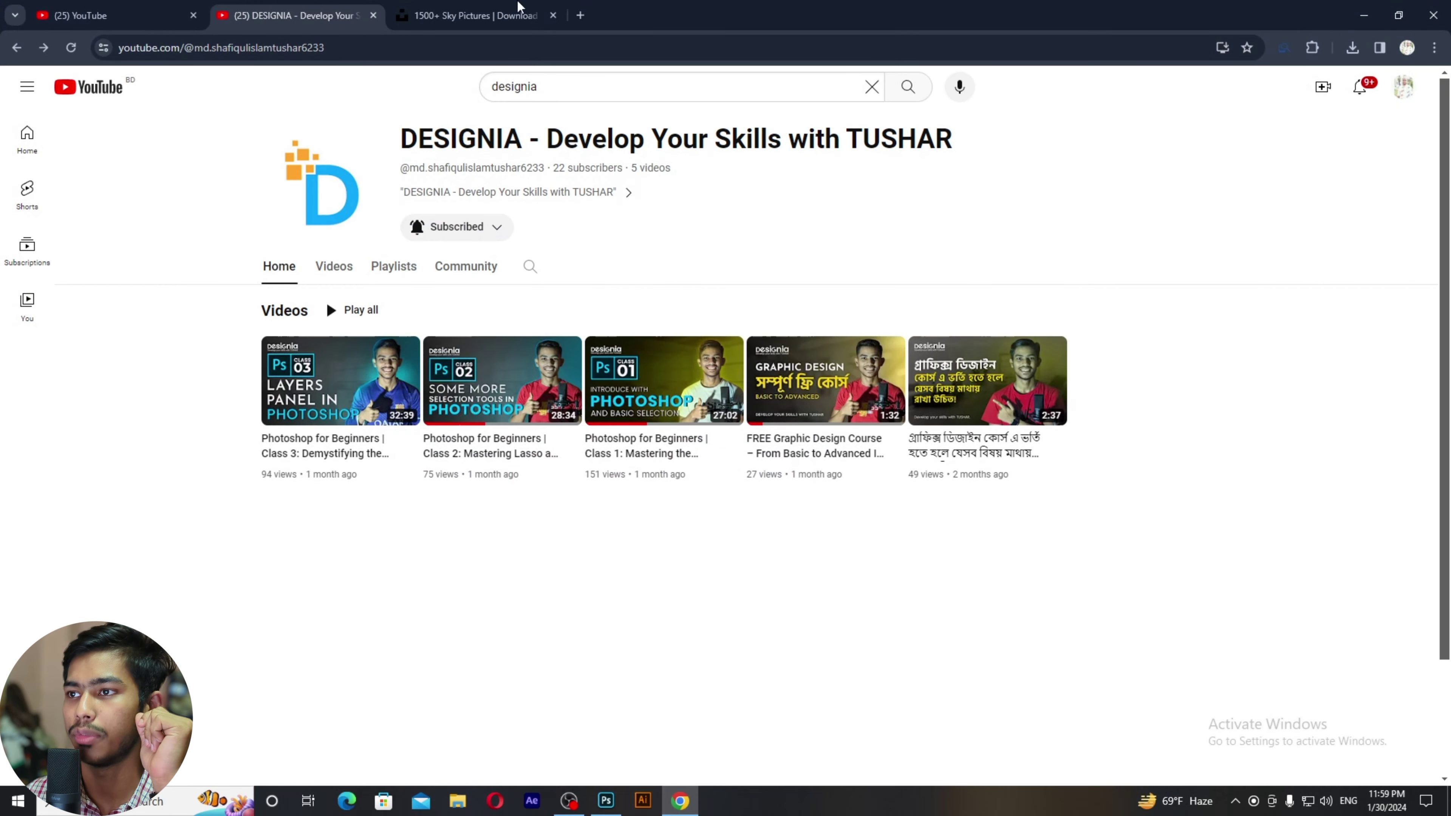
{"action": "left_click", "coordinate": [581, 15]}
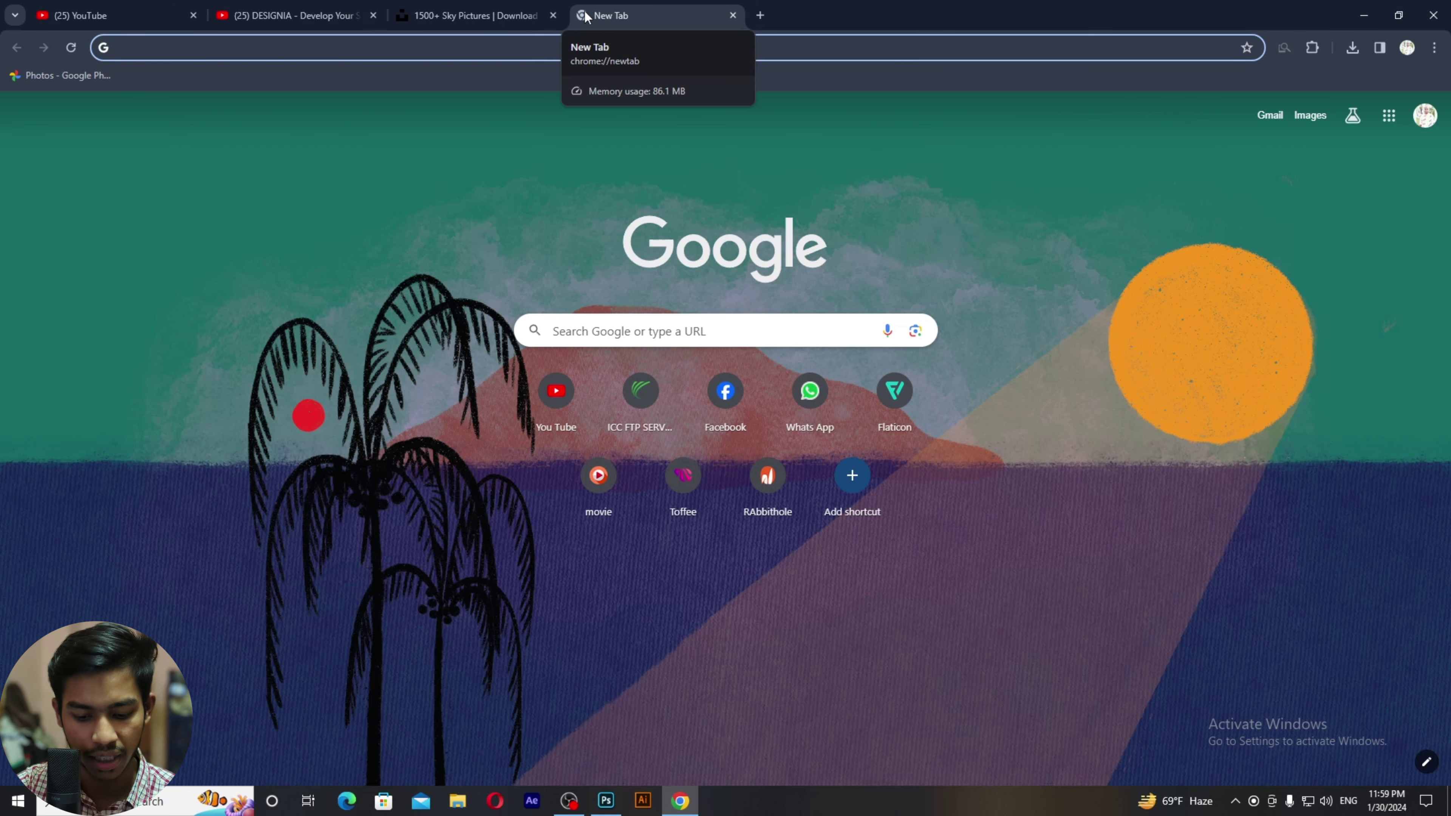
{"action": "type", "text": "business"}
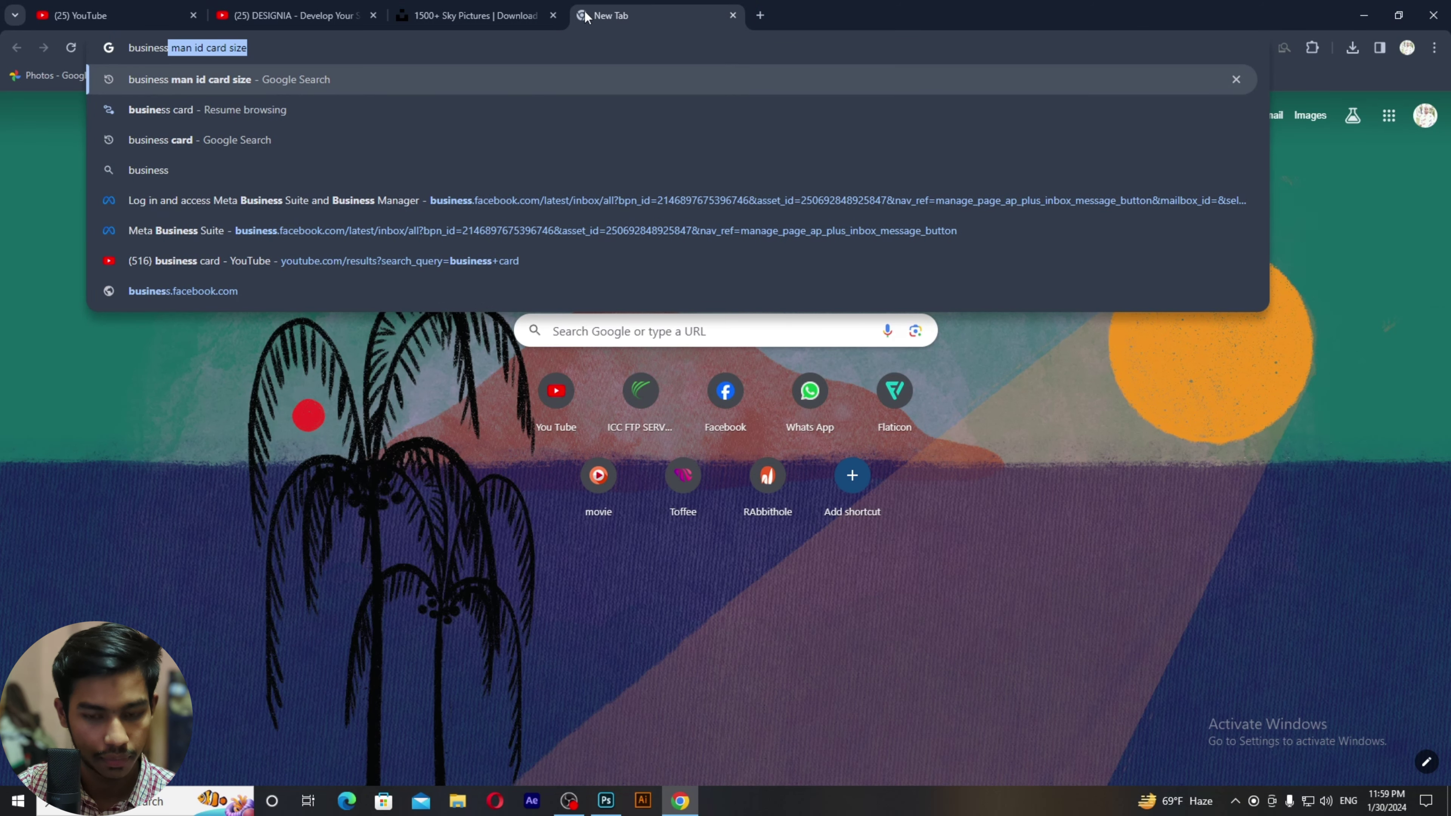
{"action": "type", "text": " car"}
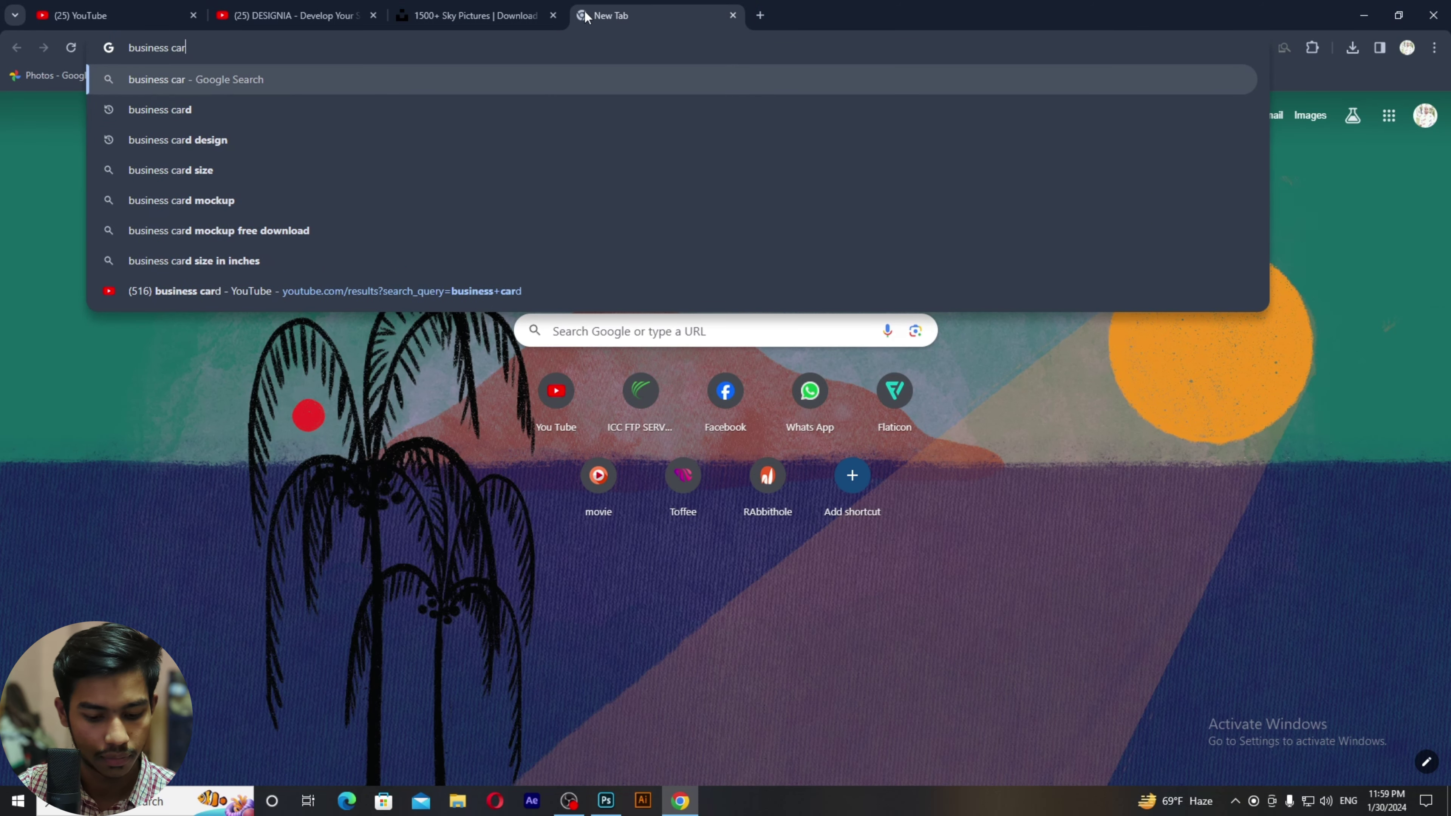
{"action": "type", "text": "d"}
{"action": "key", "text": "Return"}
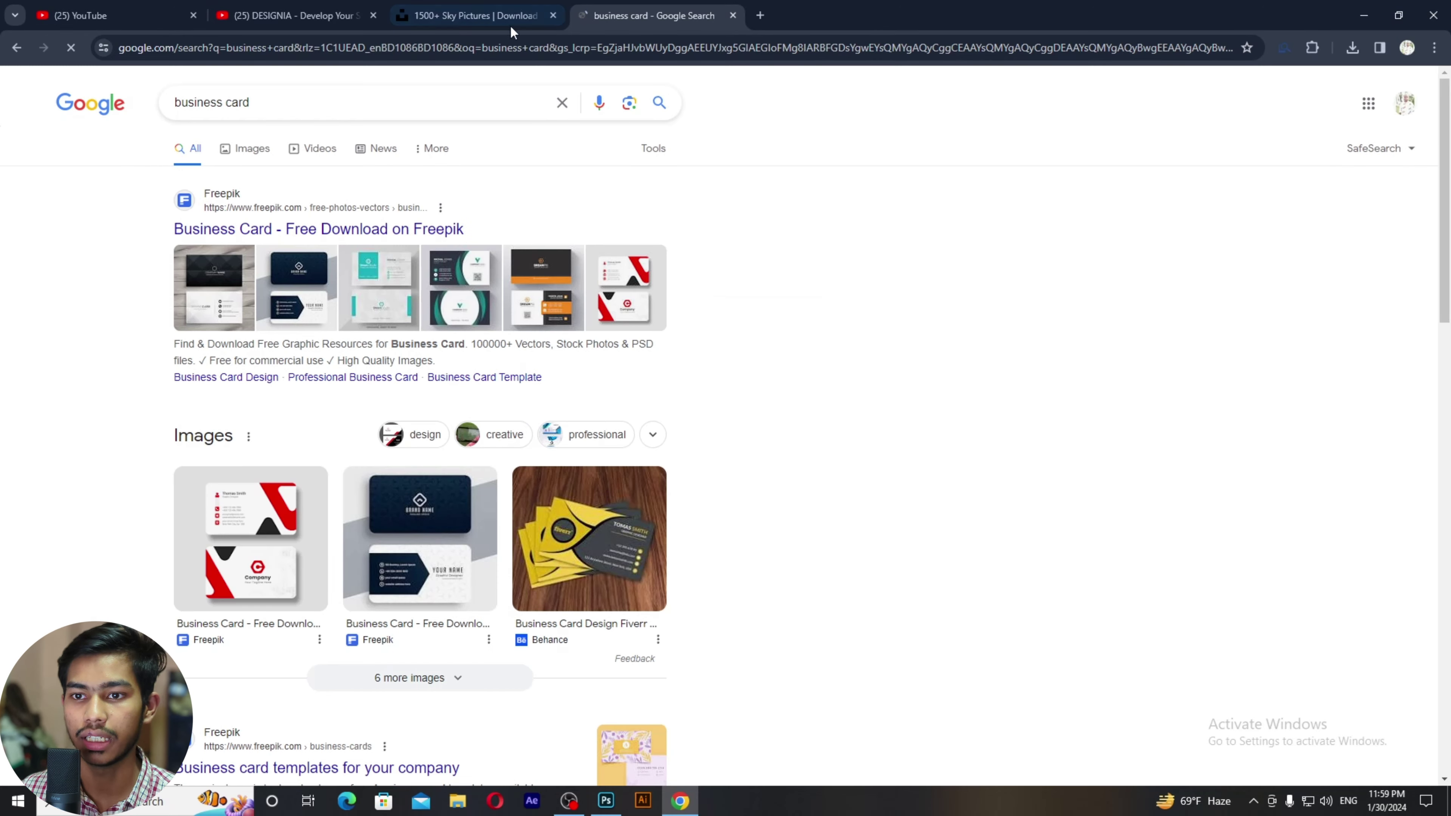
{"action": "left_click", "coordinate": [262, 151]}
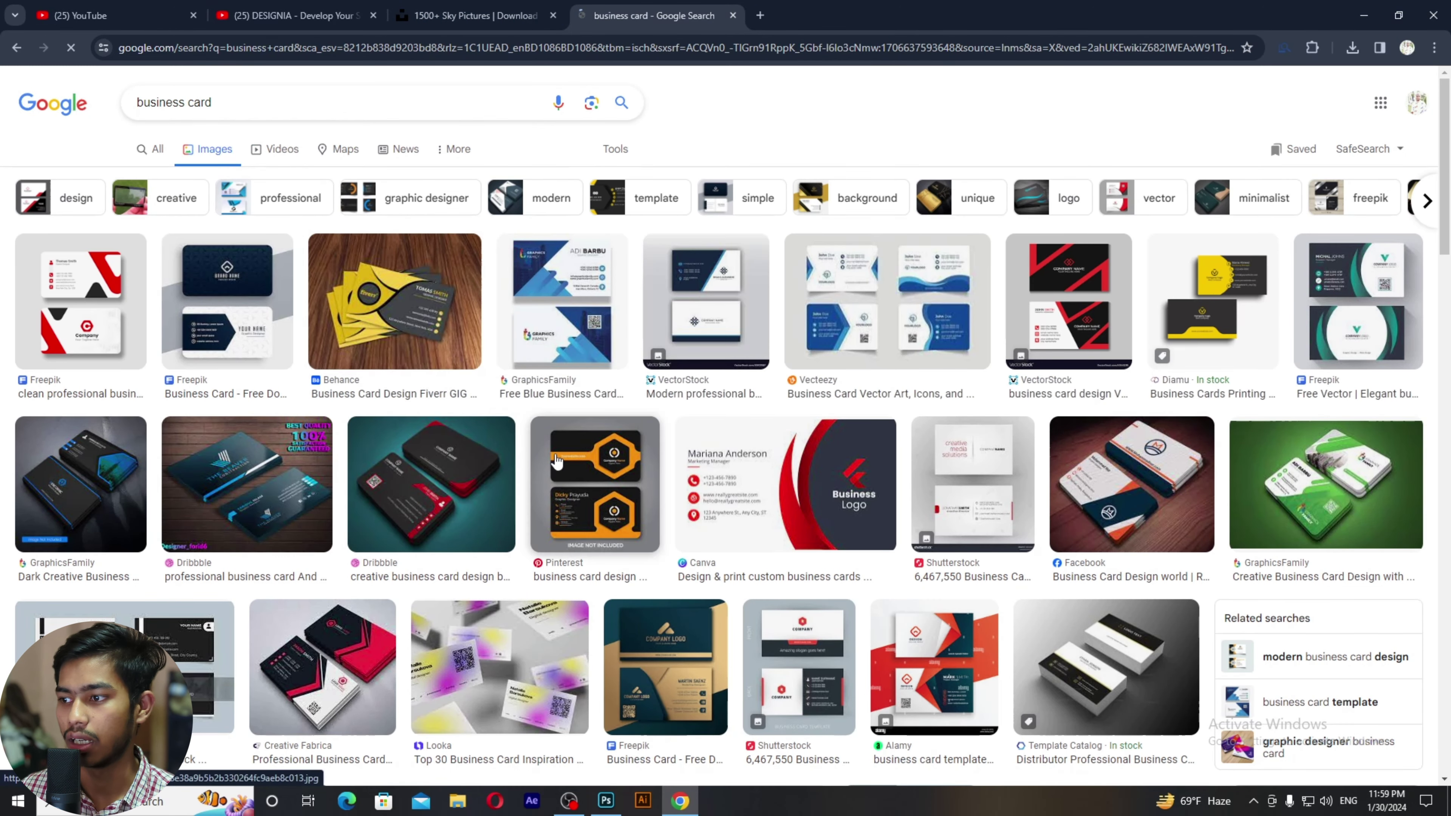
Step: Browse the business card images and open the preview of GraphicsFamily's white and green card design
{"action": "scroll", "coordinate": [783, 486], "scroll_direction": "down", "scroll_amount": 1}
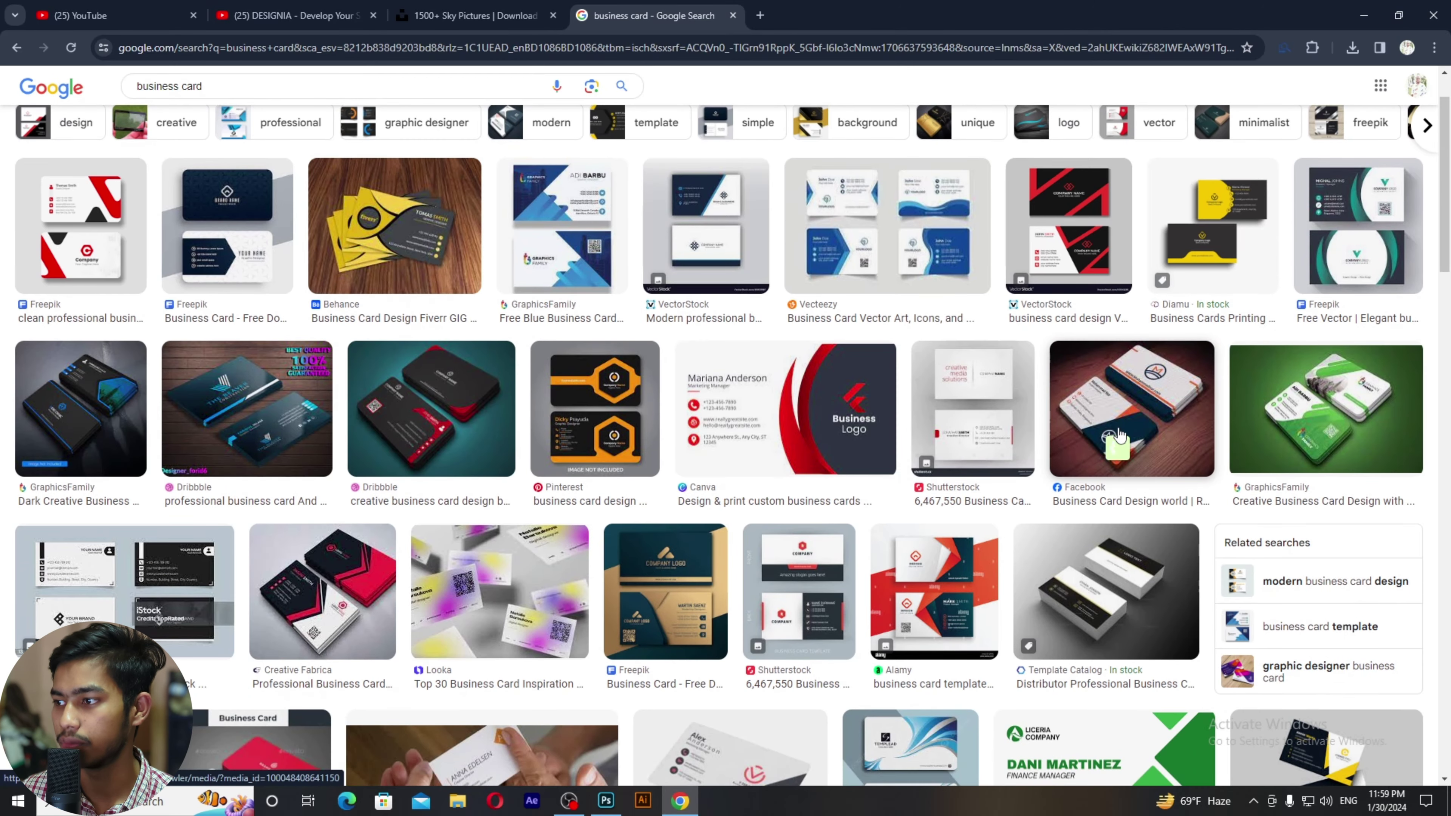
{"action": "scroll", "coordinate": [1113, 435], "scroll_direction": "down", "scroll_amount": 4}
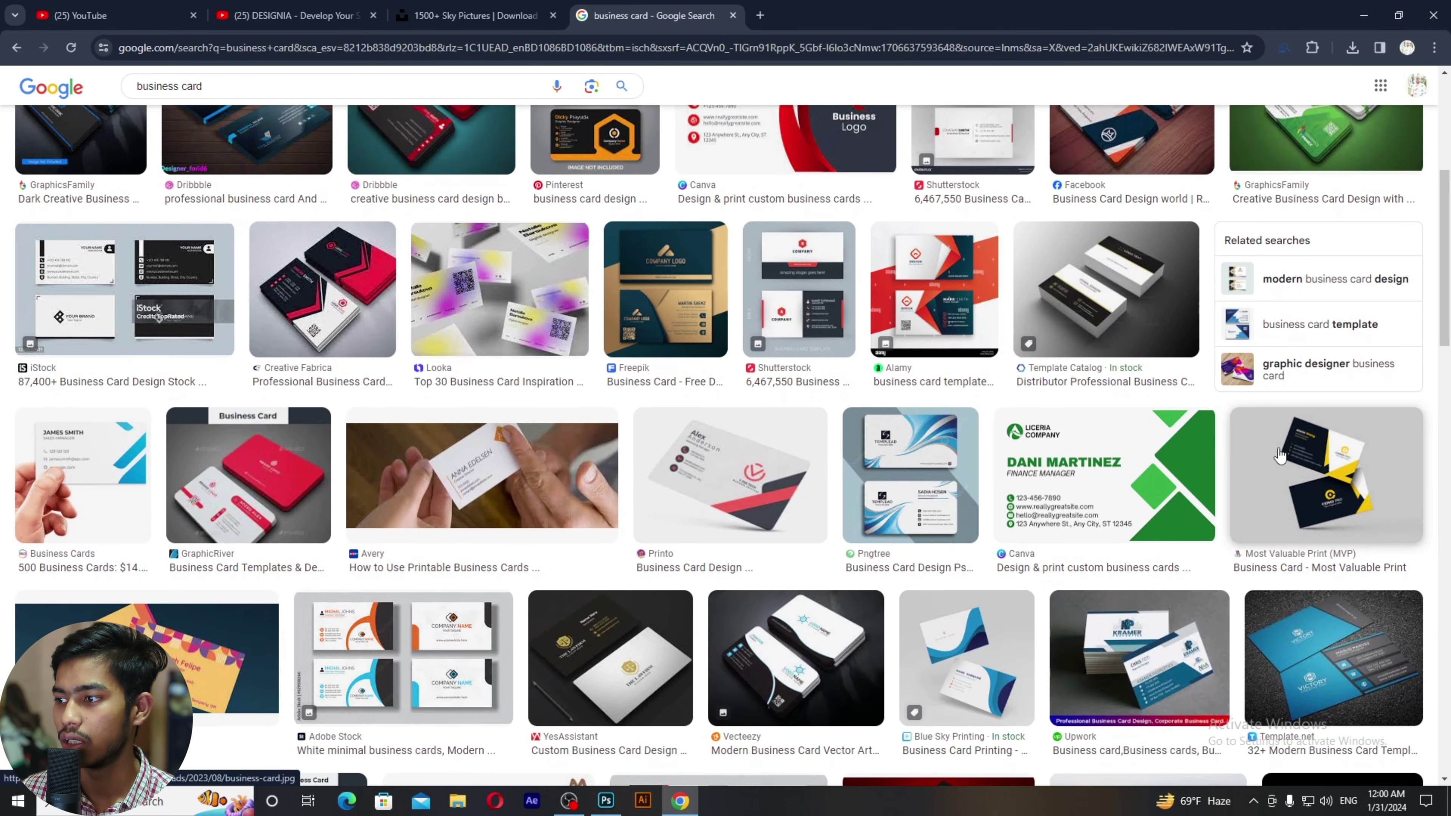
{"action": "left_click_drag", "start_coordinate": [1294, 459], "coordinate": [491, 480]}
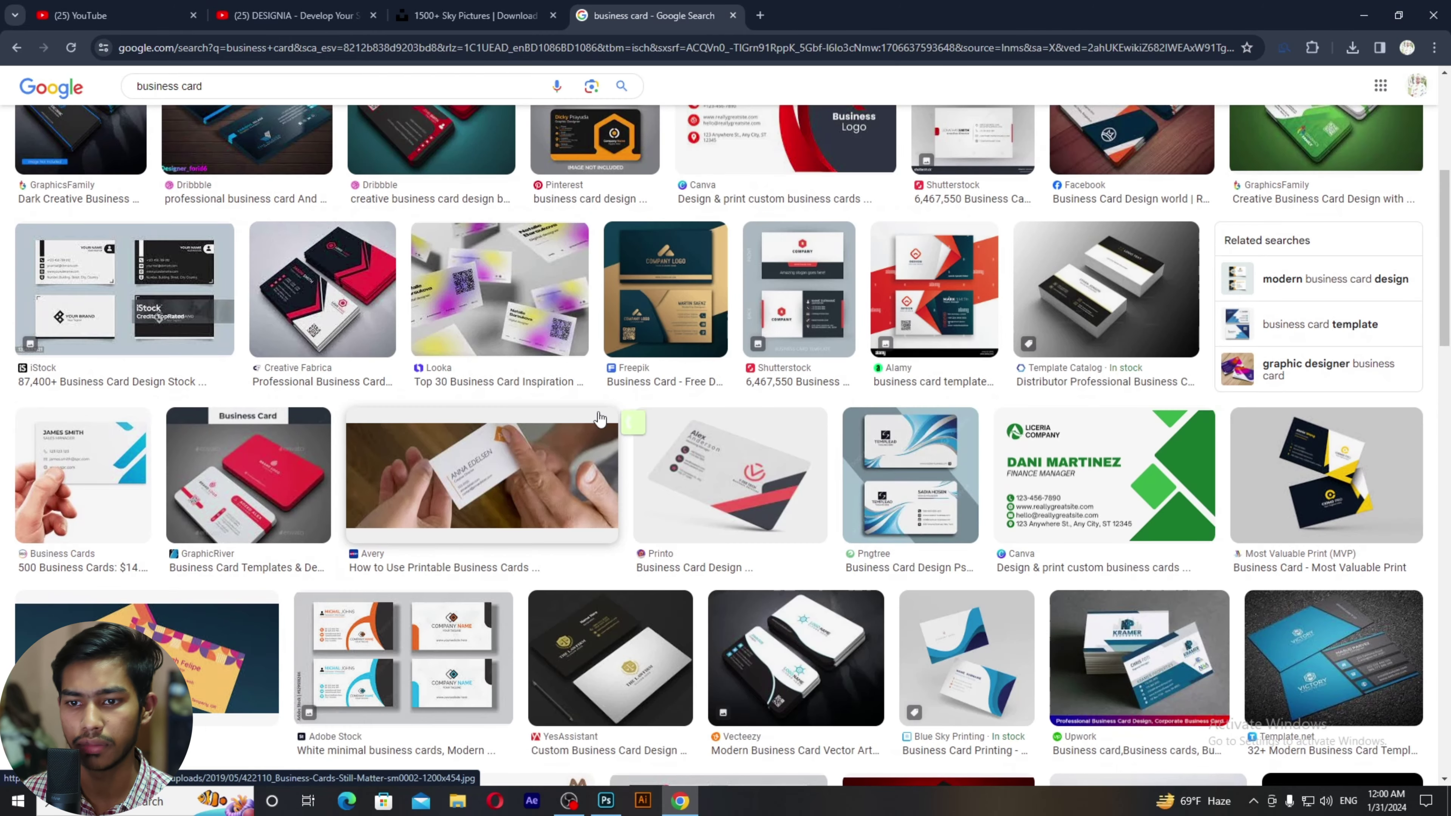
{"action": "left_click_drag", "start_coordinate": [211, 489], "coordinate": [628, 446]}
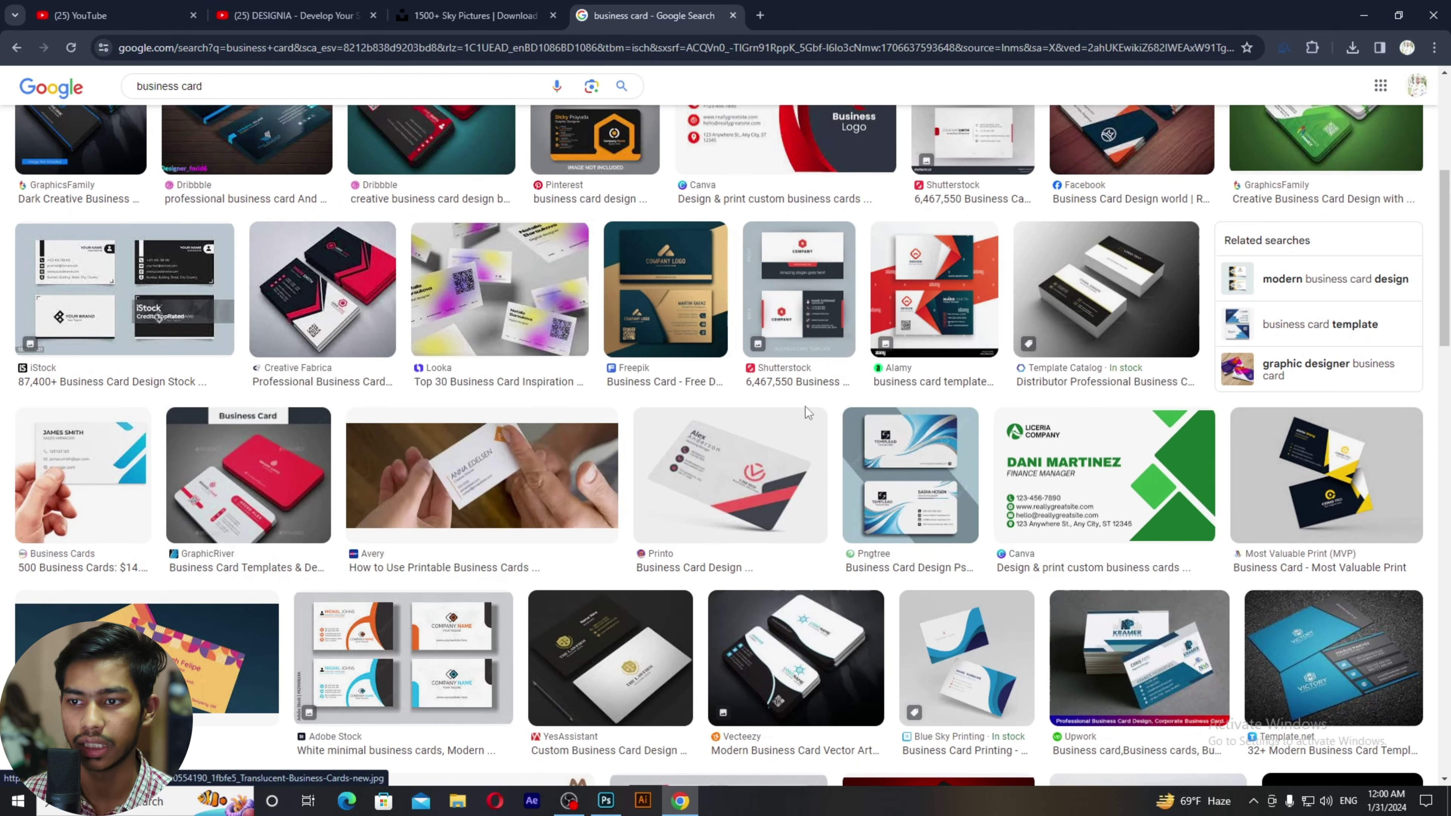
{"action": "scroll", "coordinate": [808, 422], "scroll_direction": "up", "scroll_amount": 2}
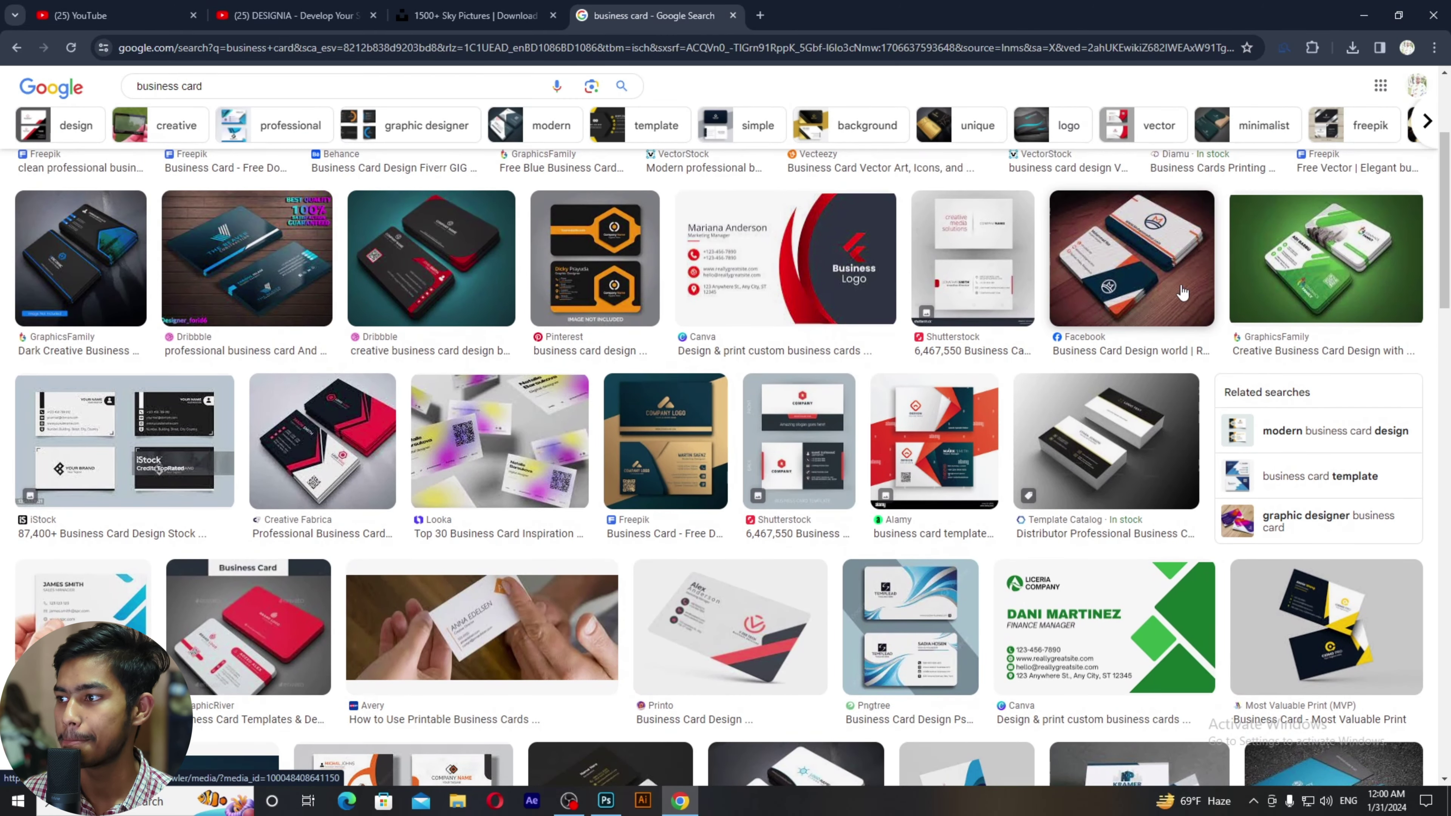
{"action": "left_click_drag", "start_coordinate": [1292, 254], "coordinate": [1295, 243]}
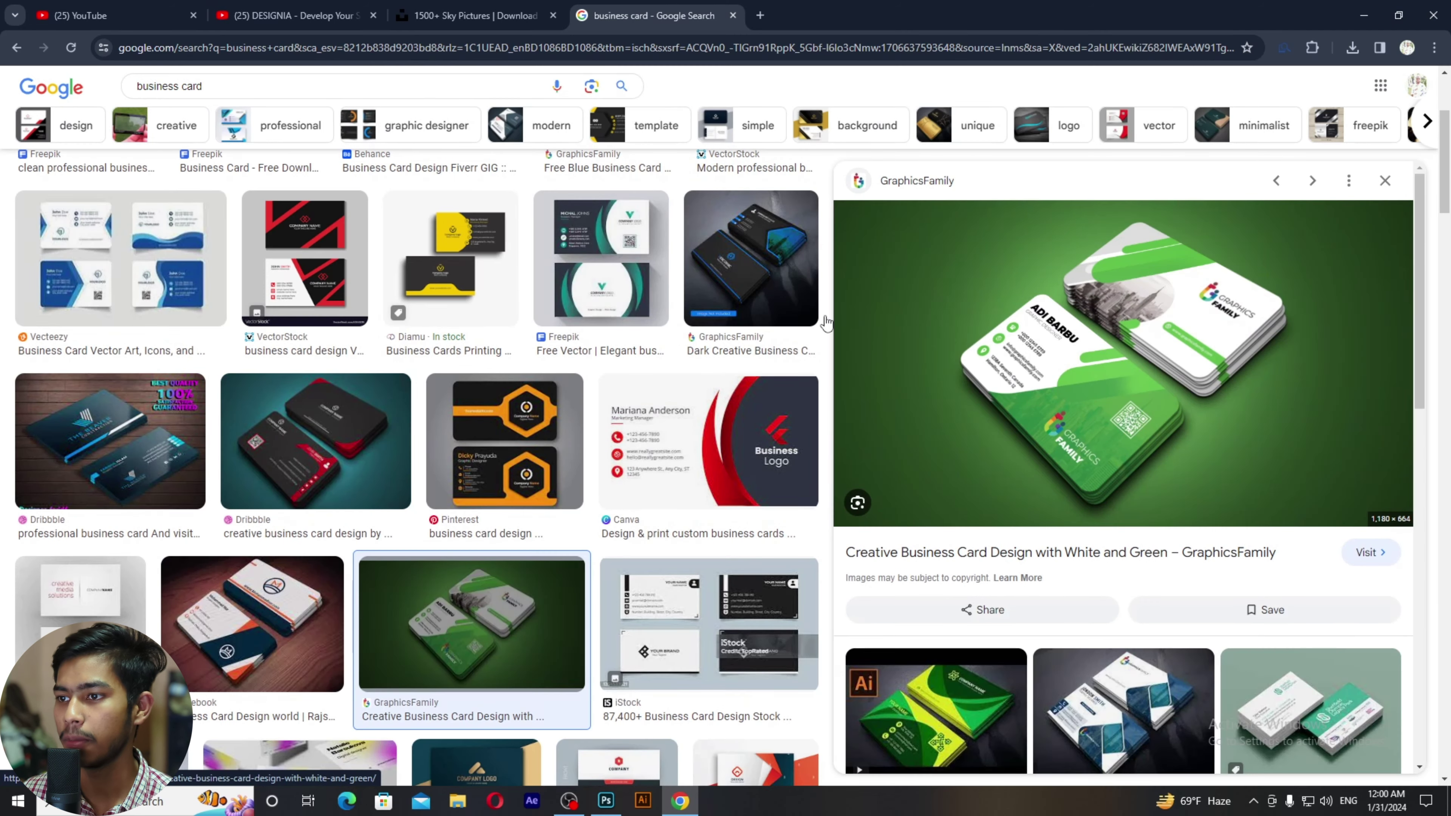
Step: Save the previewed image to the desktop as the PNG Creative-Business-Card-Design-with-White-and-Green-1180x664
{"action": "left_click_drag", "start_coordinate": [553, 264], "coordinate": [605, 369]}
{"action": "scroll", "coordinate": [482, 558], "scroll_direction": "down", "scroll_amount": 1}
{"action": "left_click_drag", "start_coordinate": [482, 560], "coordinate": [1034, 429]}
{"action": "right_click", "coordinate": [1067, 342]}
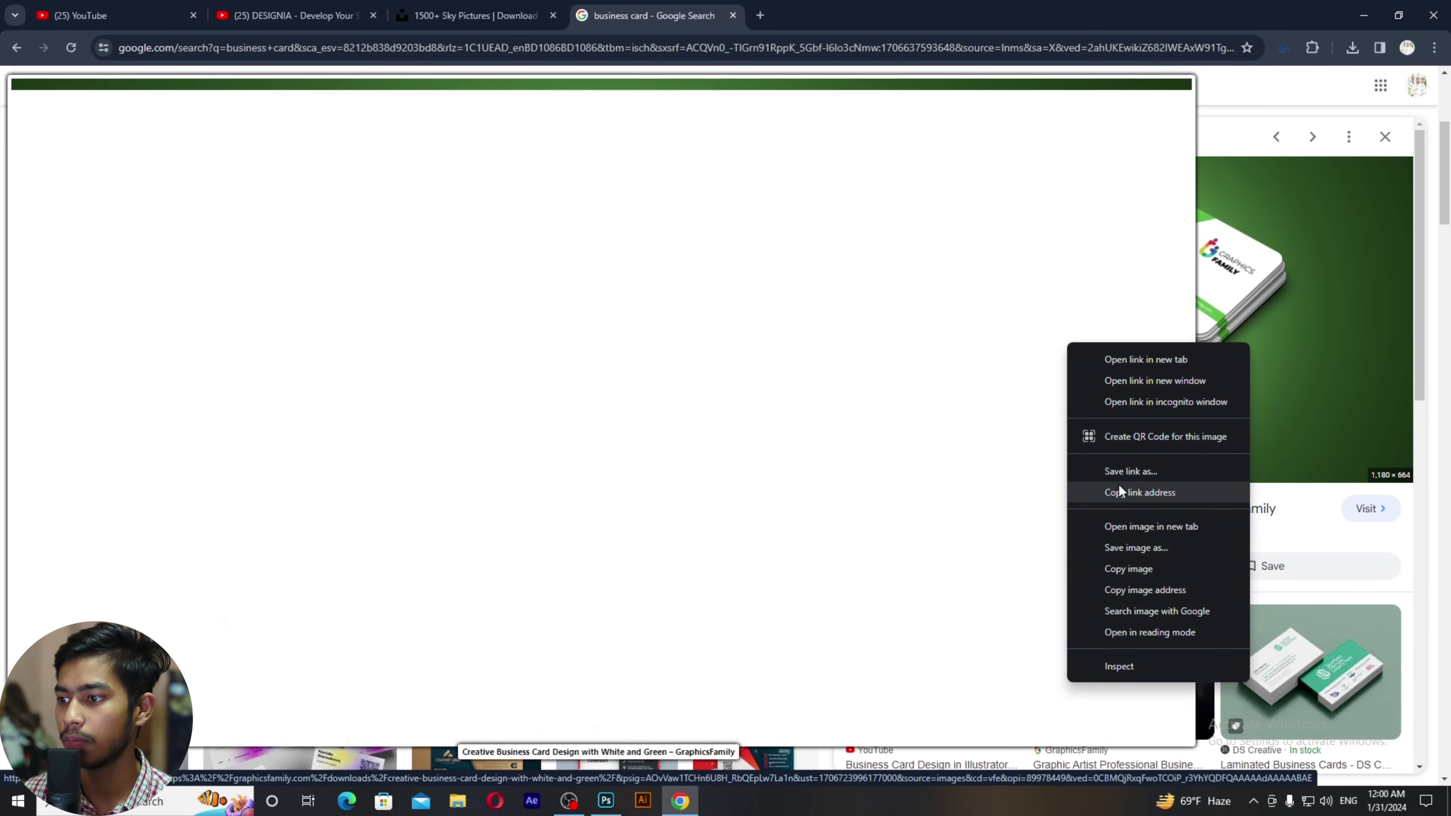
{"action": "left_click", "coordinate": [1119, 547]}
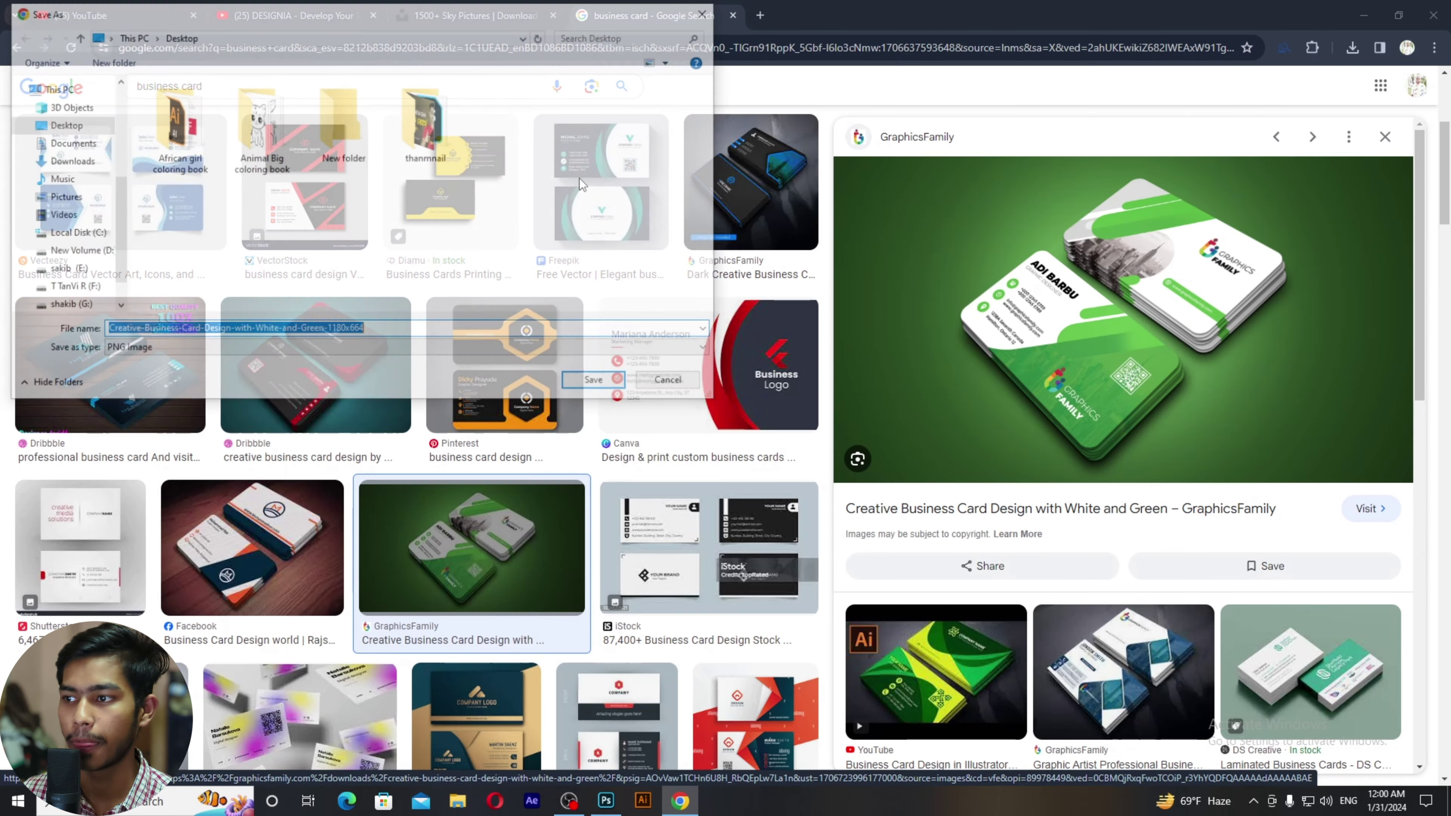
{"action": "left_click", "coordinate": [463, 331]}
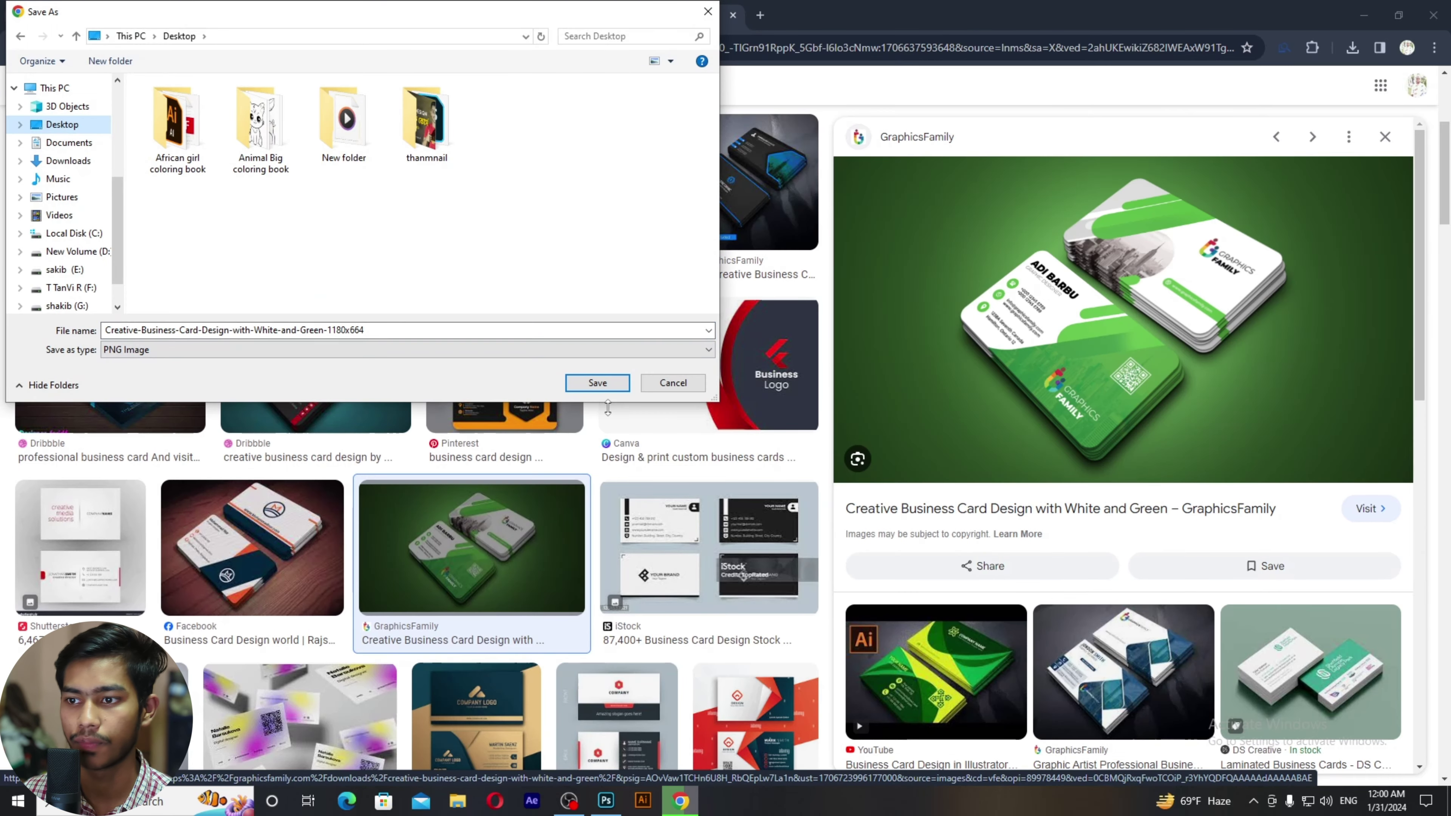
{"action": "left_click", "coordinate": [608, 391]}
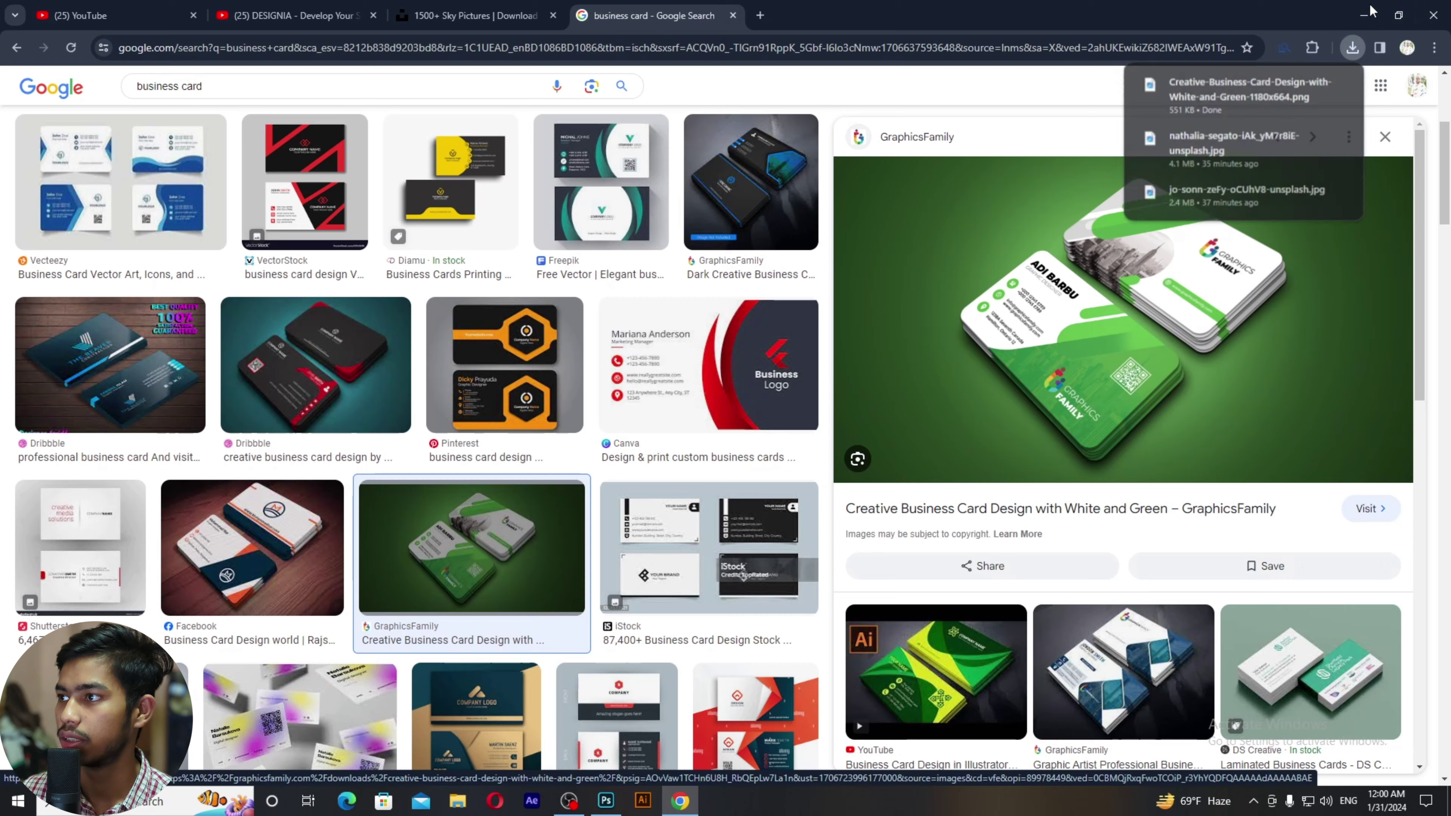
Step: Switch to Photoshop and open the saved Creative-Business-Card-Design-with-White-and-Green-1180x664.png from the desktop as a separate document
{"action": "key", "text": "alt+Tab"}
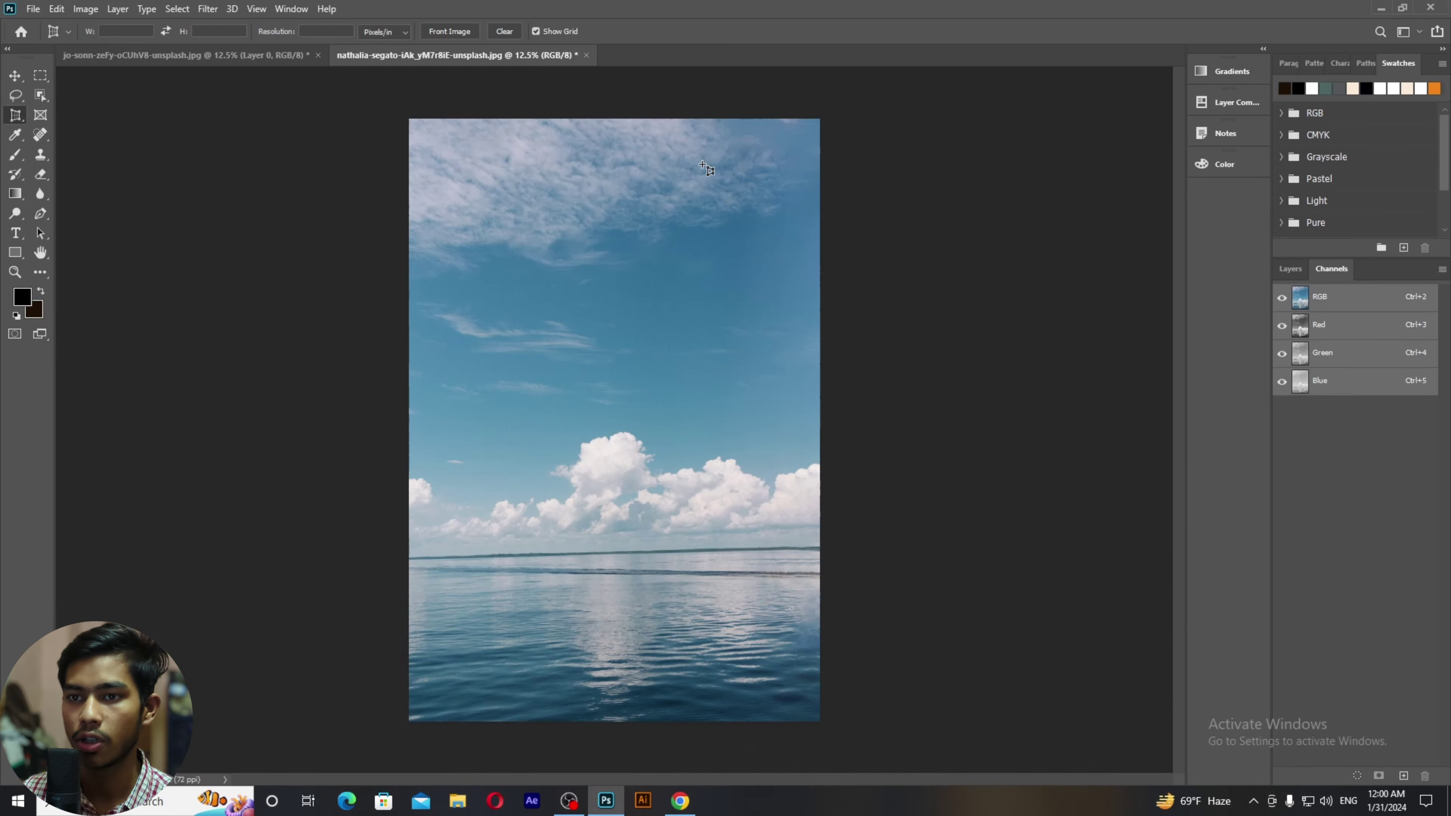
{"action": "left_click", "coordinate": [1380, 8]}
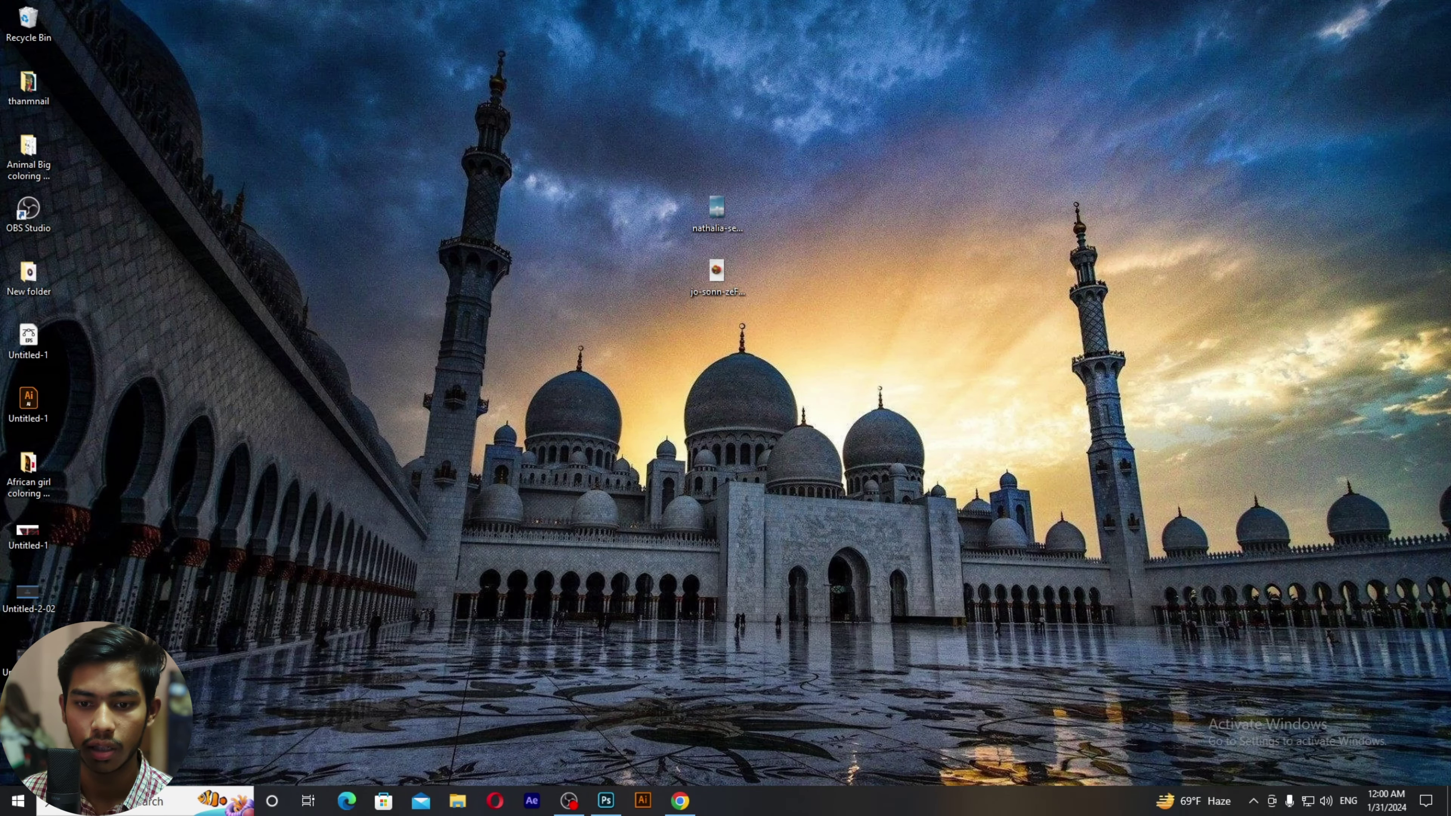
{"action": "left_click", "coordinate": [605, 800]}
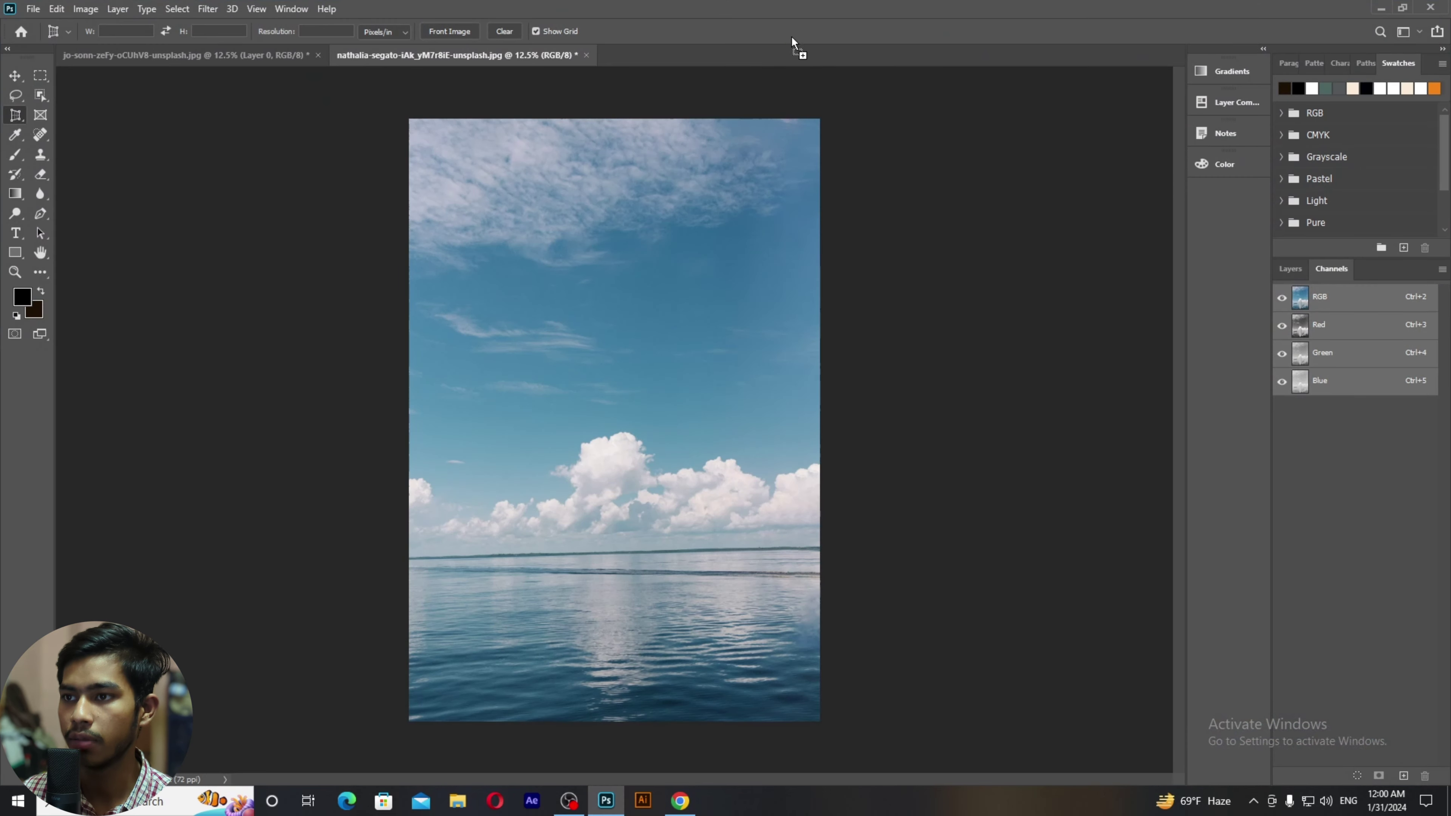
{"action": "left_click_drag", "start_coordinate": [791, 35], "coordinate": [794, 28]}
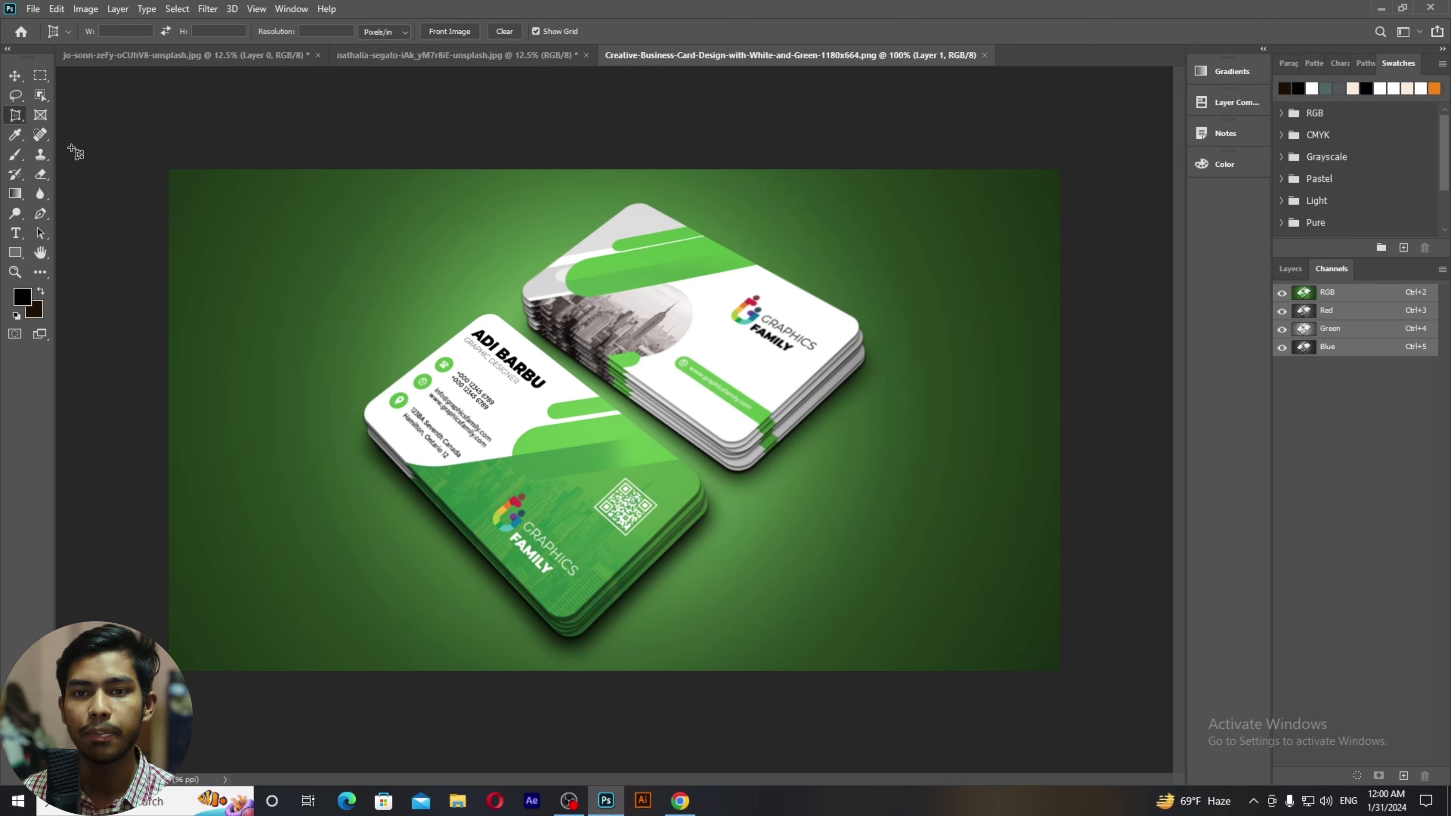
Step: Use the Perspective Crop tool to crop the image to the four corners of the front card with the QR code
{"action": "right_click", "coordinate": [8, 117]}
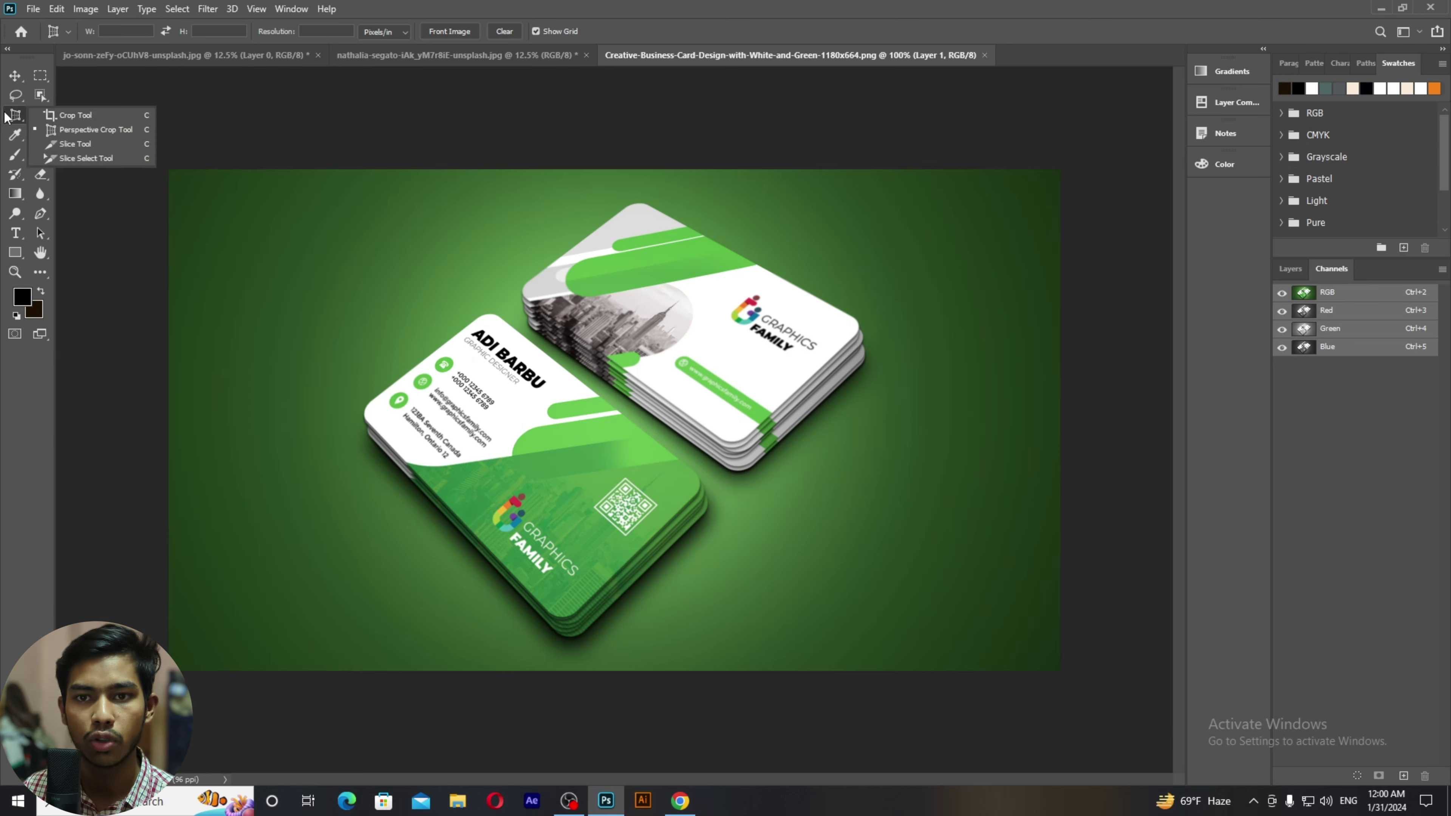
{"action": "left_click", "coordinate": [56, 129]}
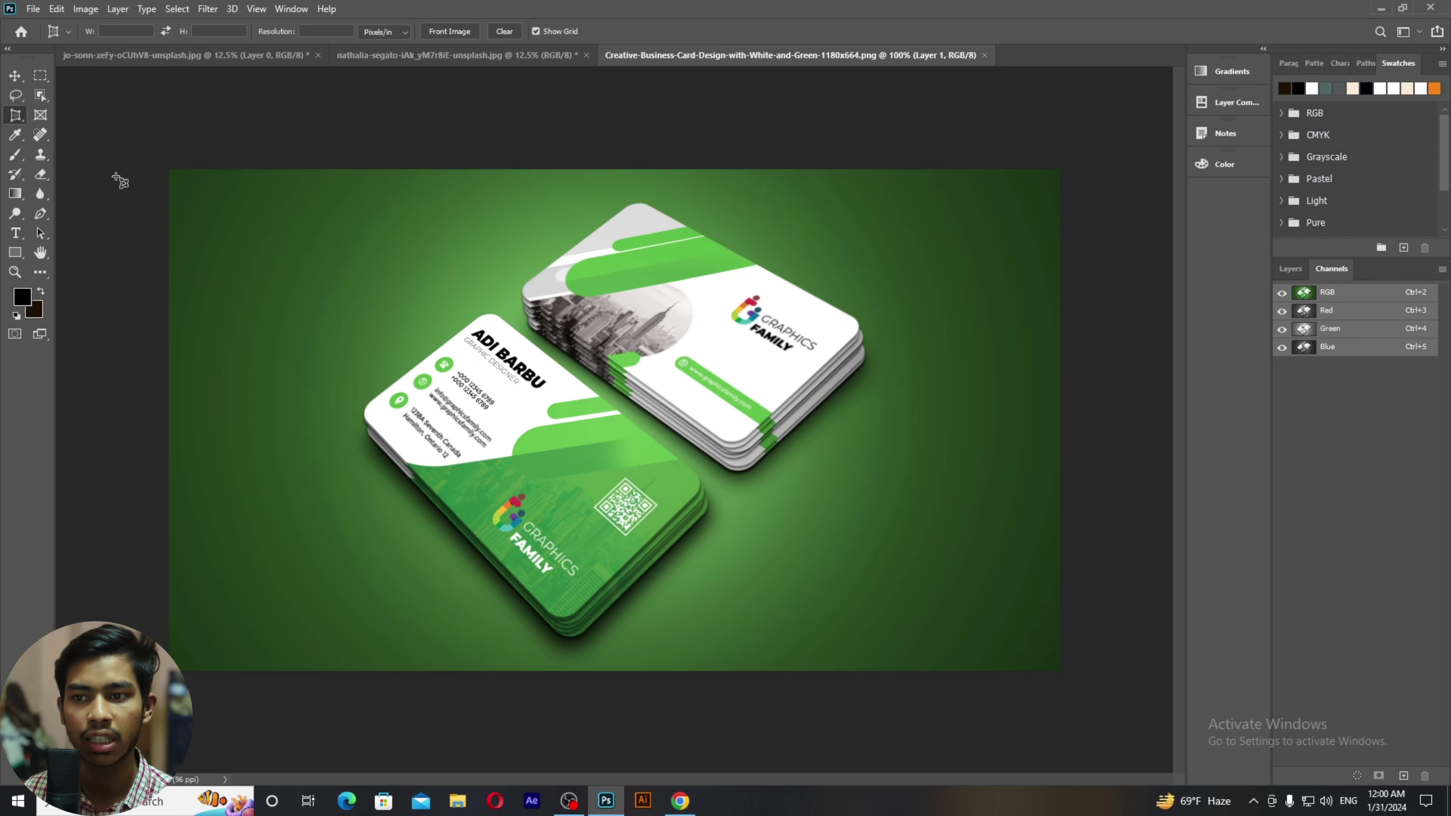
{"action": "left_click", "coordinate": [488, 316]}
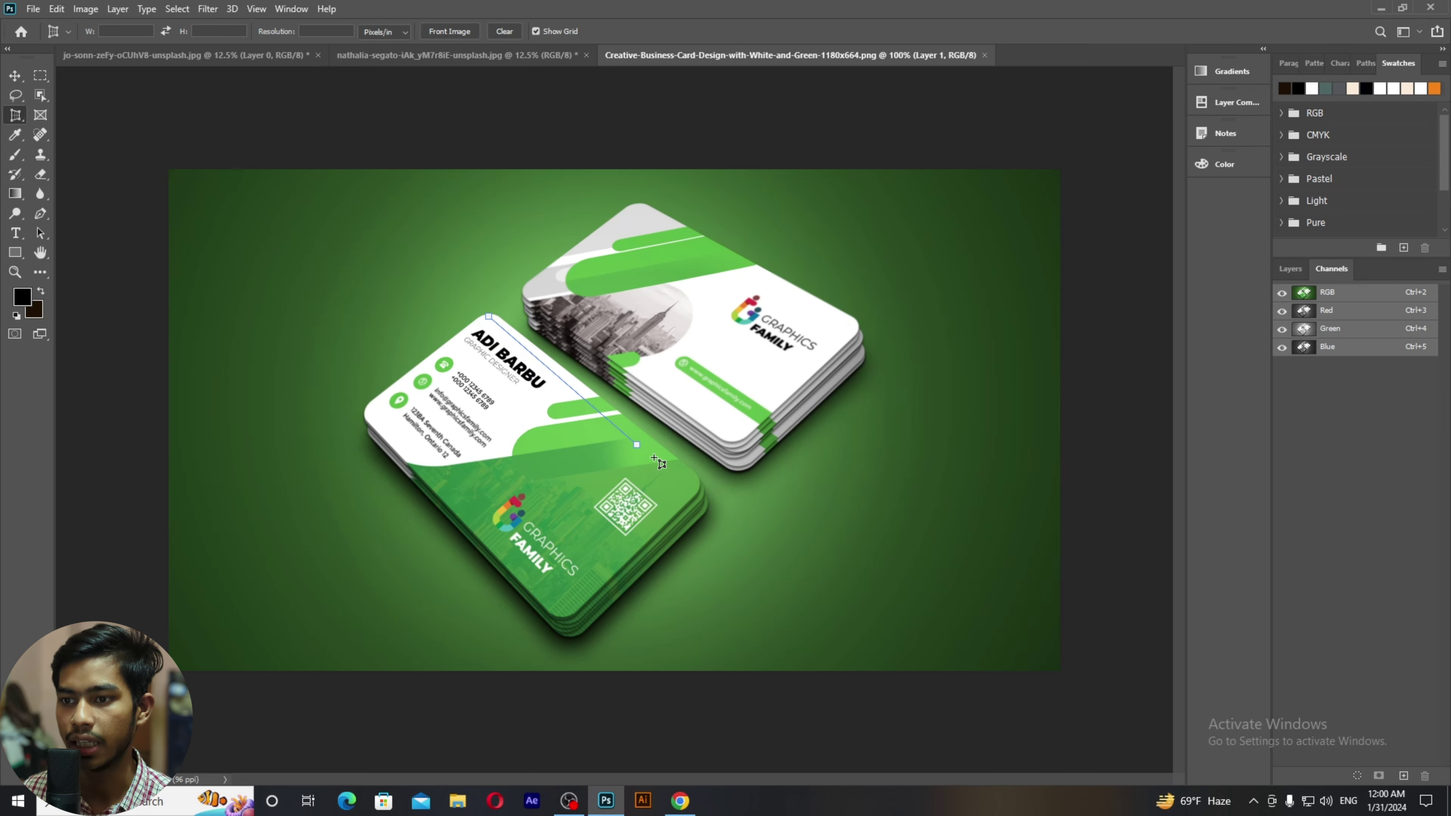
{"action": "left_click", "coordinate": [692, 484]}
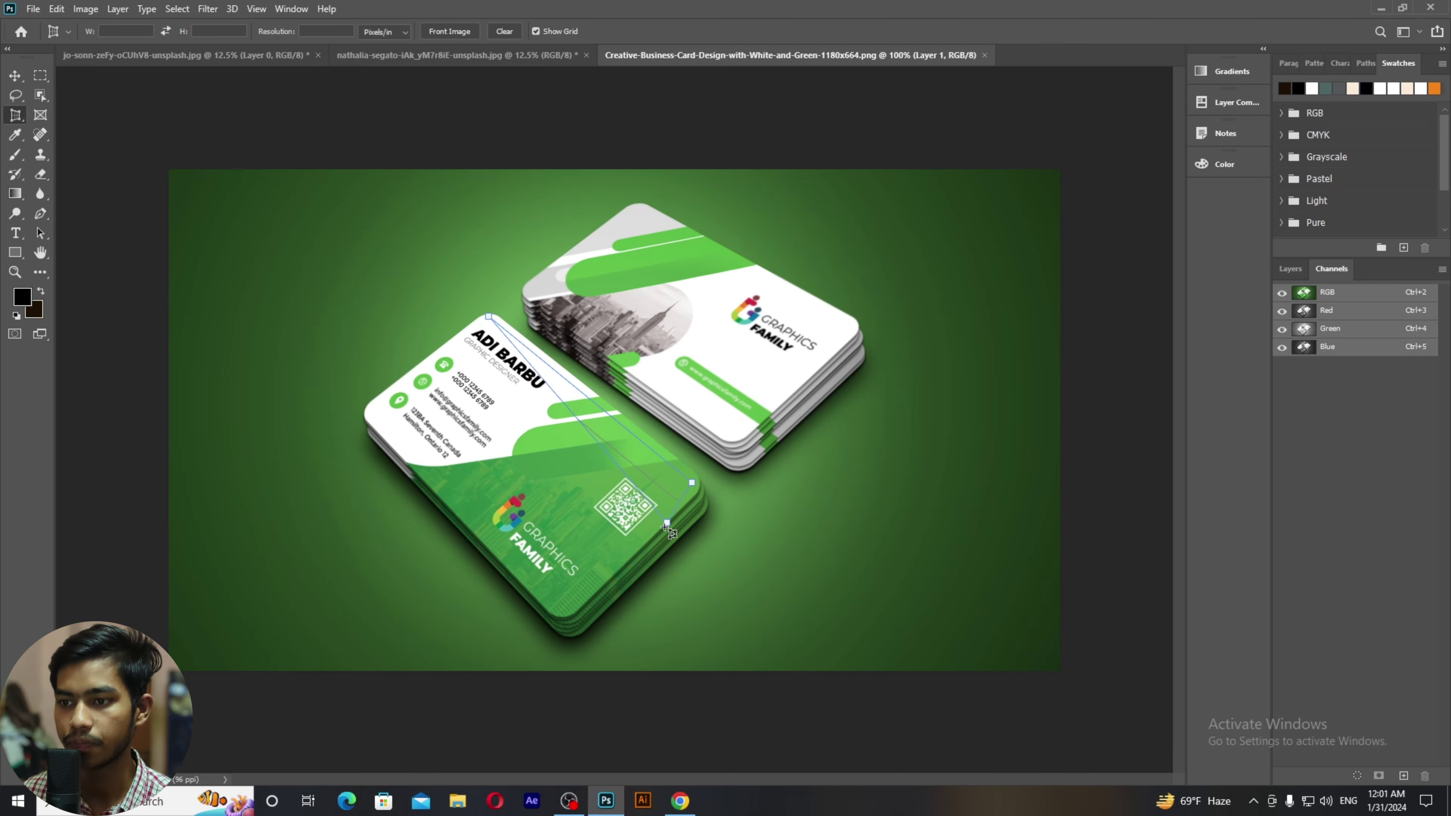
{"action": "left_click", "coordinate": [561, 608]}
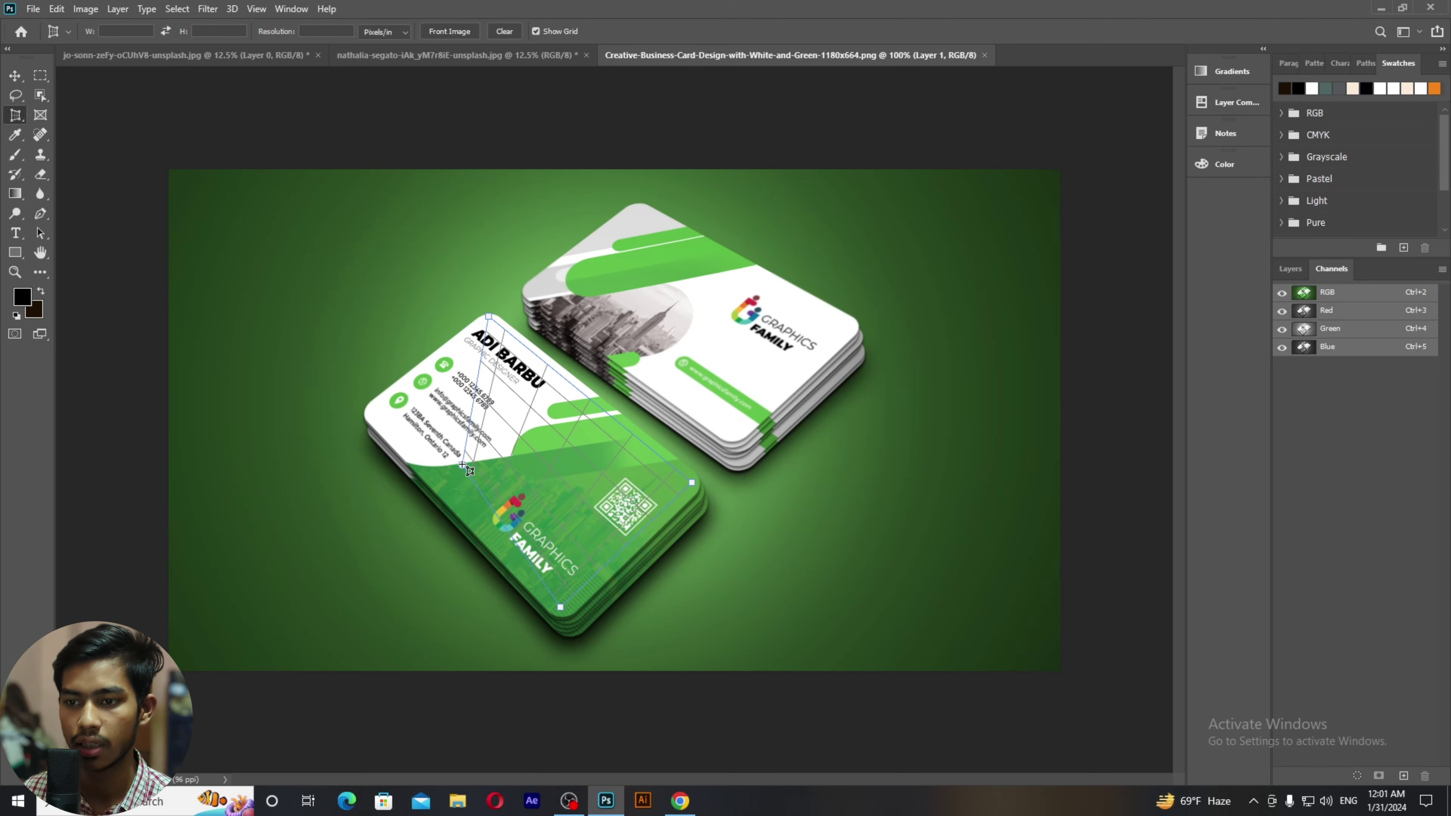
{"action": "left_click", "coordinate": [372, 410]}
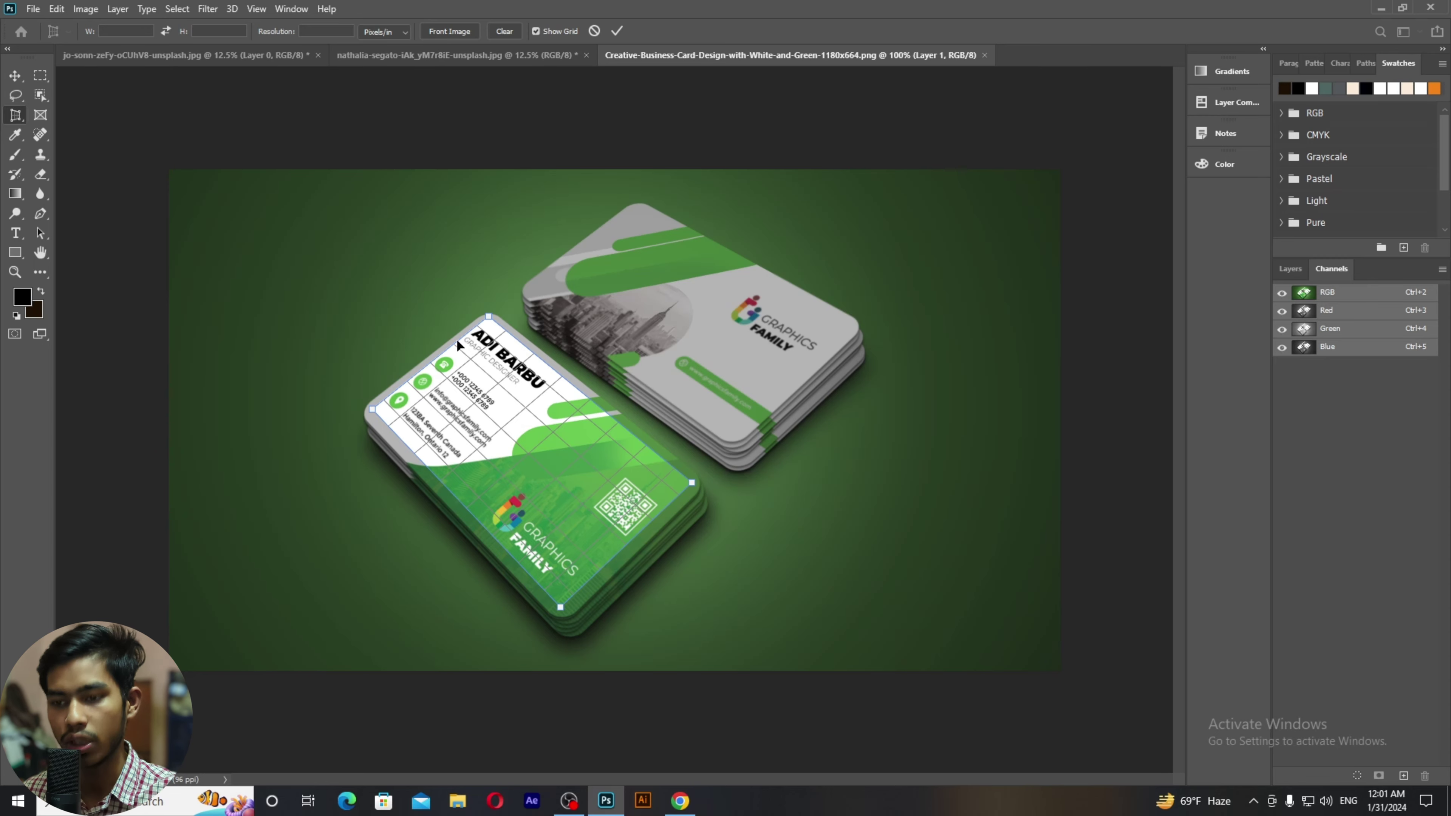
{"action": "key", "text": "Return"}
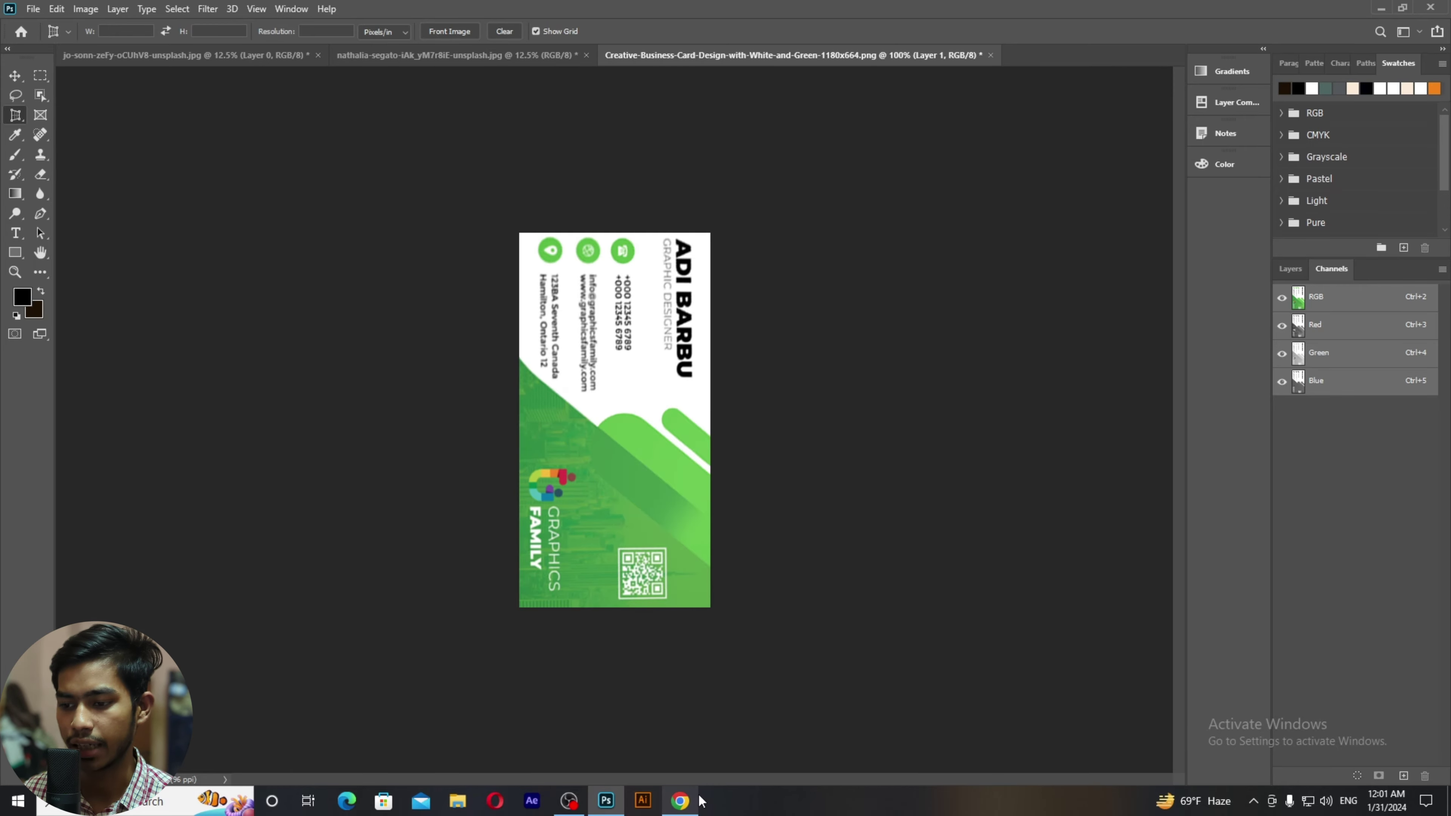
Step: Switch to Chrome and search Google Images for "open book"
{"action": "left_click", "coordinate": [681, 800]}
{"action": "left_click", "coordinate": [472, 81]}
{"action": "key", "text": "ctrl+a"}
{"action": "type", "text": "open book"}
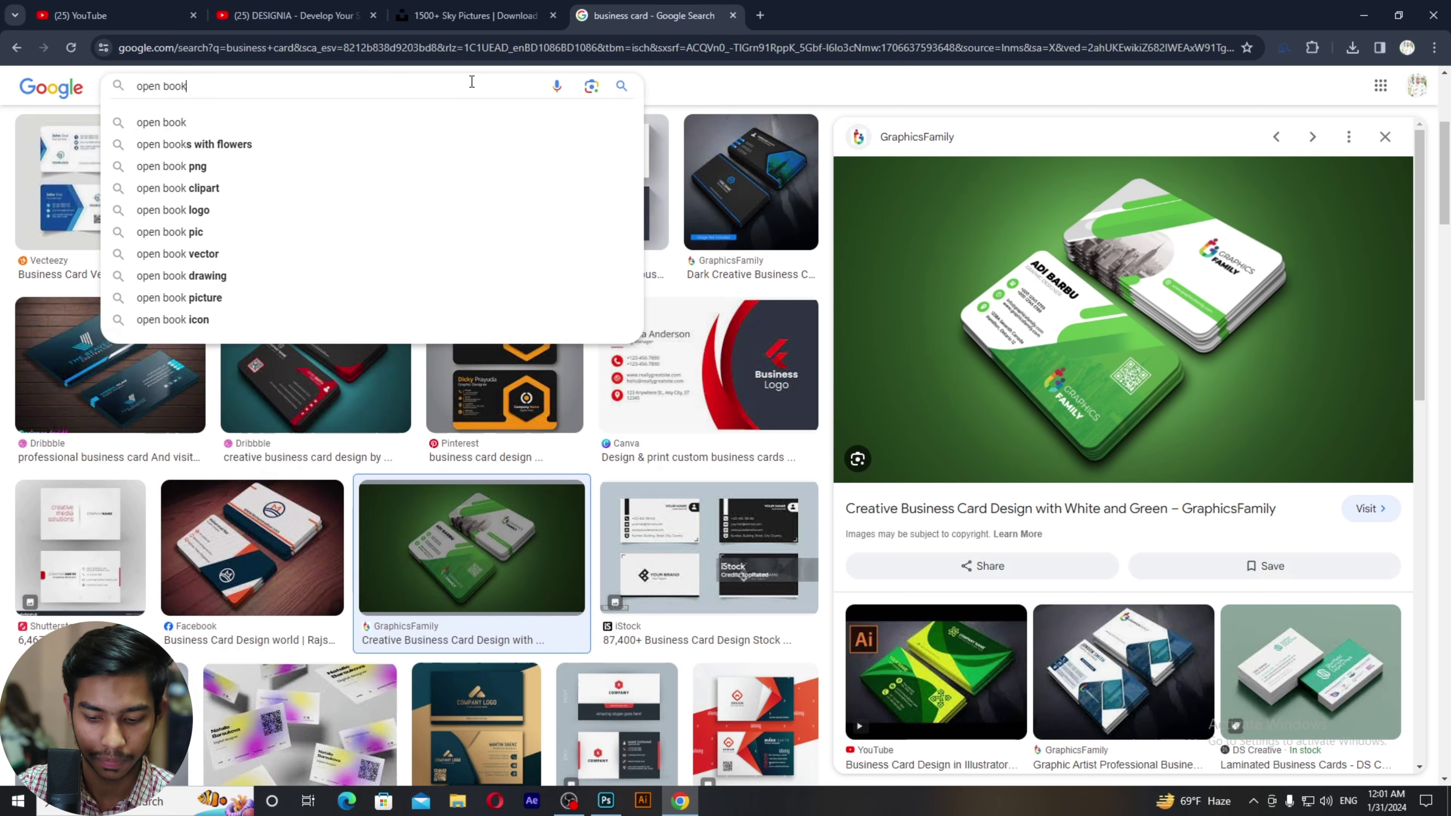
{"action": "key", "text": "Return"}
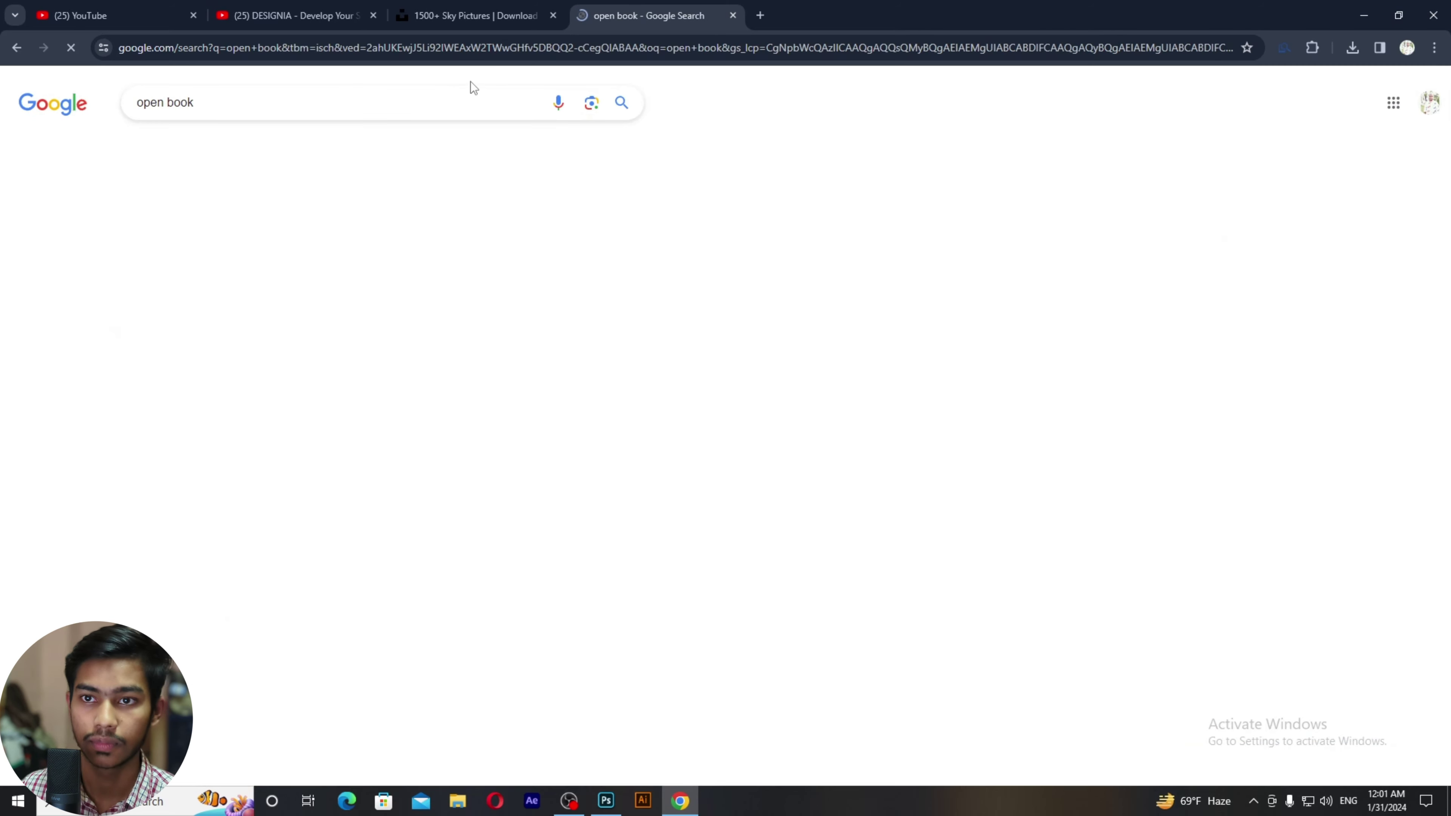
Step: Browse the open book images and open the preview of Smile 90.4FM's photo of a hand holding a tilted book
{"action": "scroll", "coordinate": [510, 360], "scroll_direction": "down", "scroll_amount": 8}
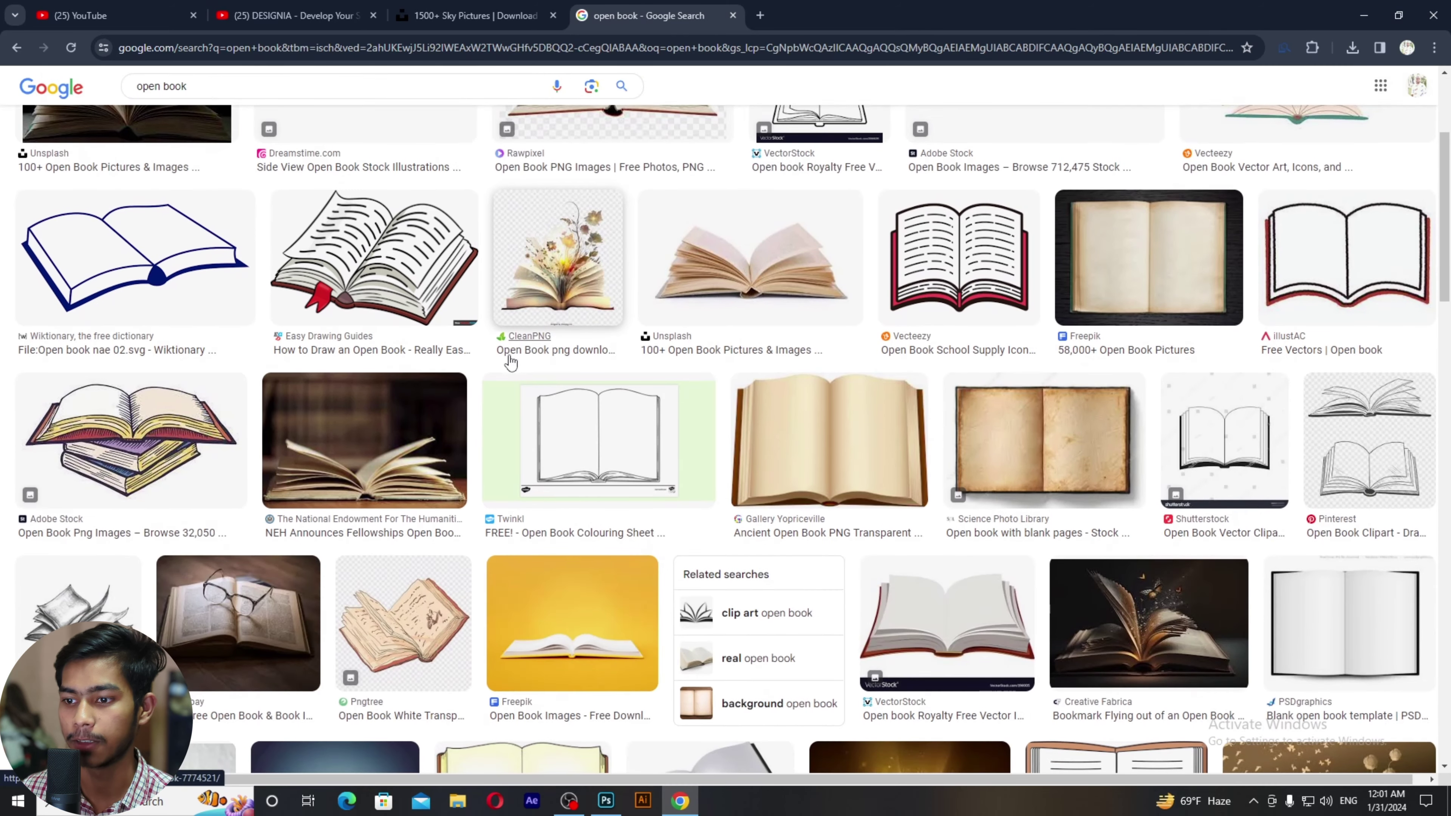
{"action": "scroll", "coordinate": [509, 361], "scroll_direction": "down", "scroll_amount": 8}
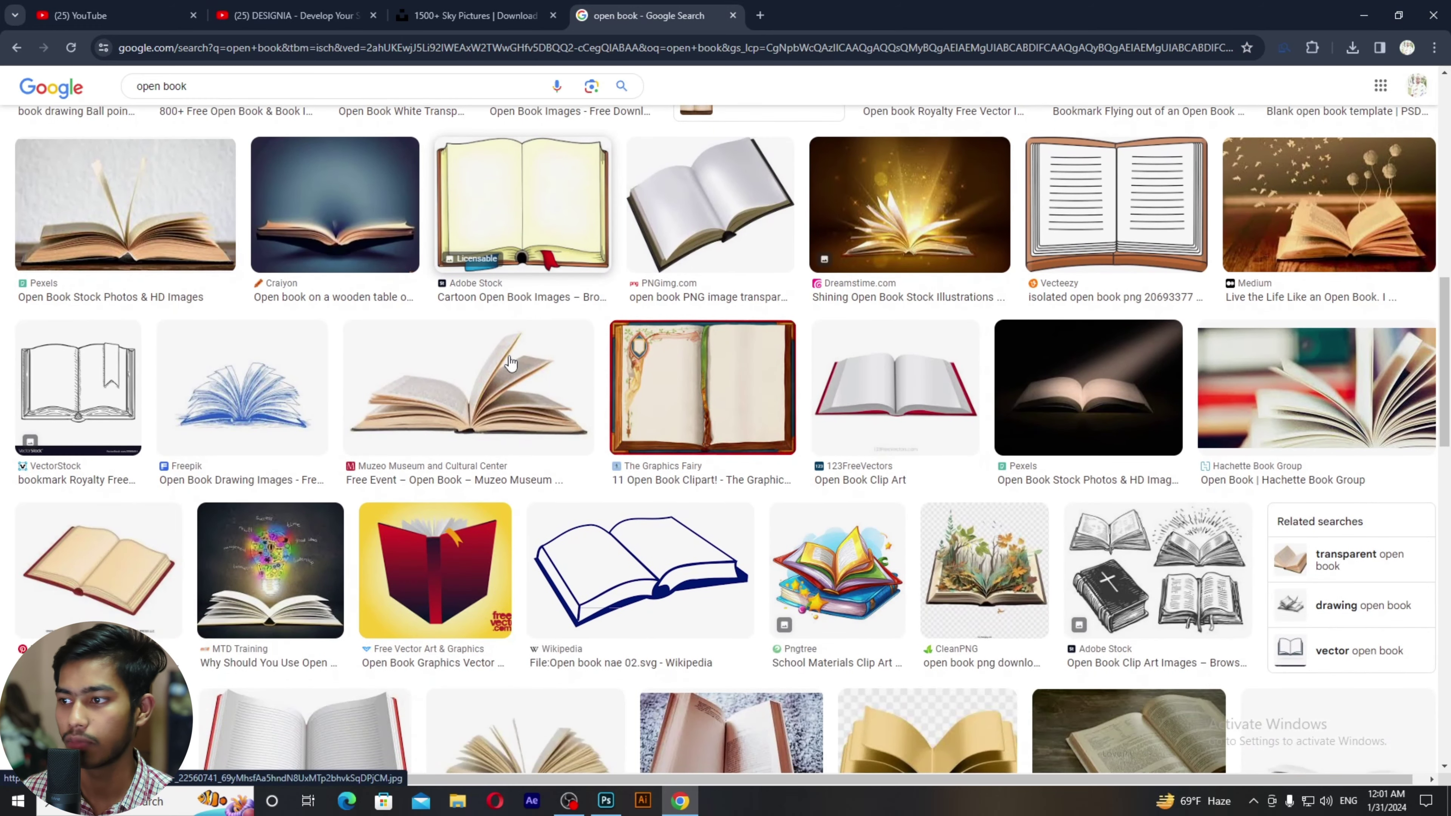
{"action": "scroll", "coordinate": [510, 359], "scroll_direction": "down", "scroll_amount": 10}
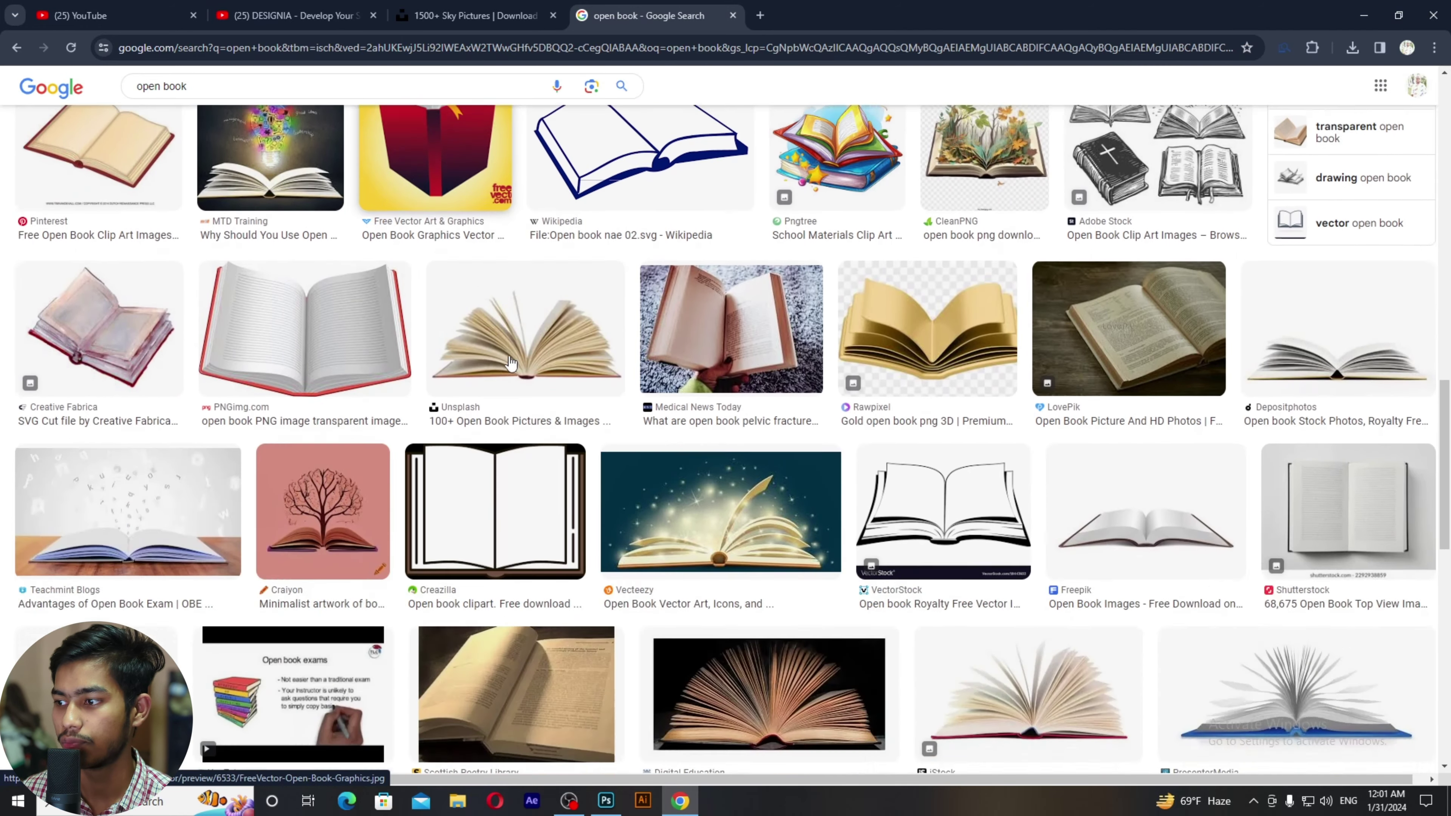
{"action": "scroll", "coordinate": [510, 363], "scroll_direction": "down", "scroll_amount": 15}
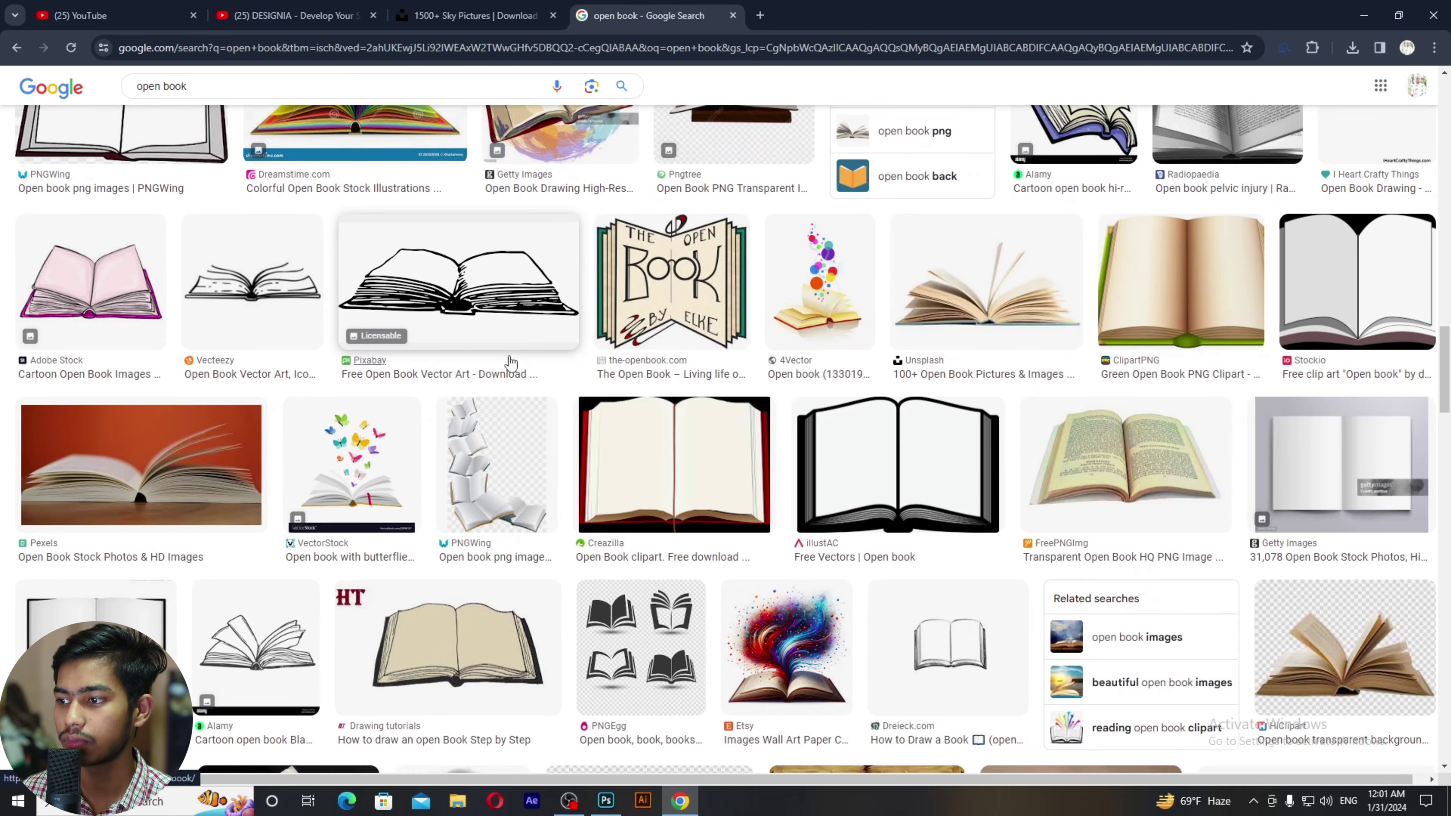
{"action": "scroll", "coordinate": [510, 361], "scroll_direction": "down", "scroll_amount": 4}
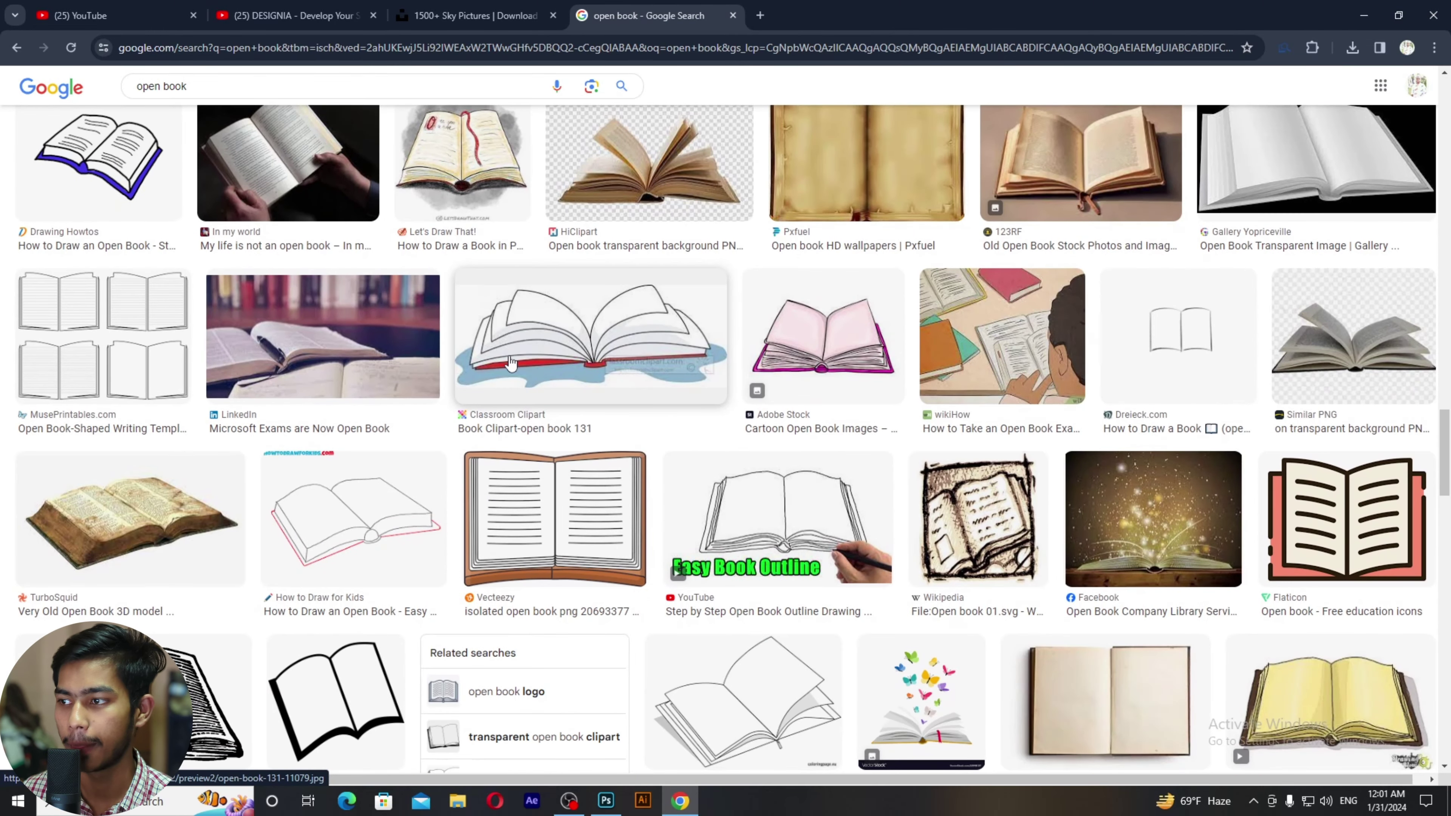
{"action": "scroll", "coordinate": [510, 364], "scroll_direction": "down", "scroll_amount": 18}
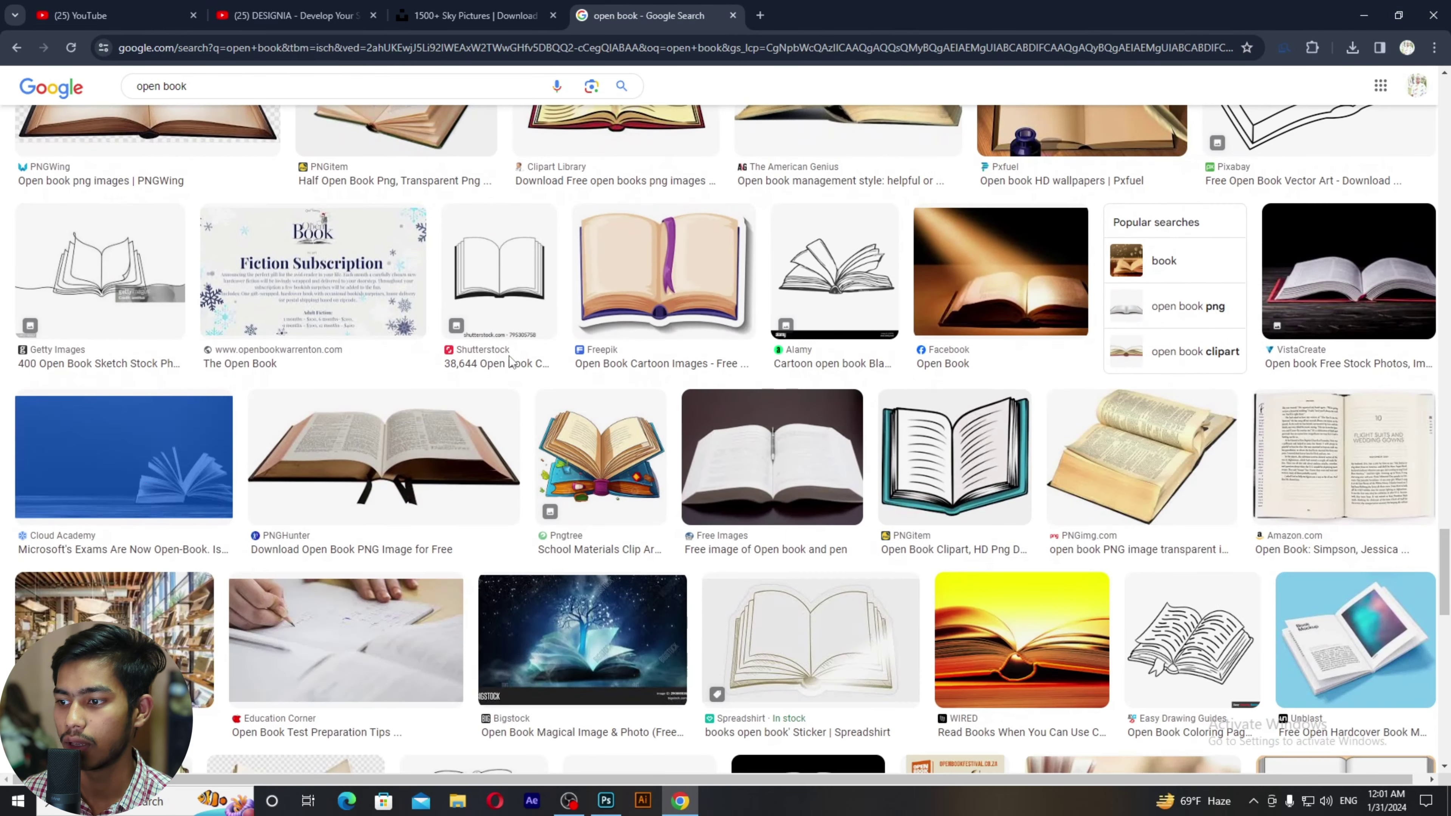
{"action": "scroll", "coordinate": [510, 363], "scroll_direction": "down", "scroll_amount": 2}
{"action": "mouse_move", "coordinate": [1282, 346]}
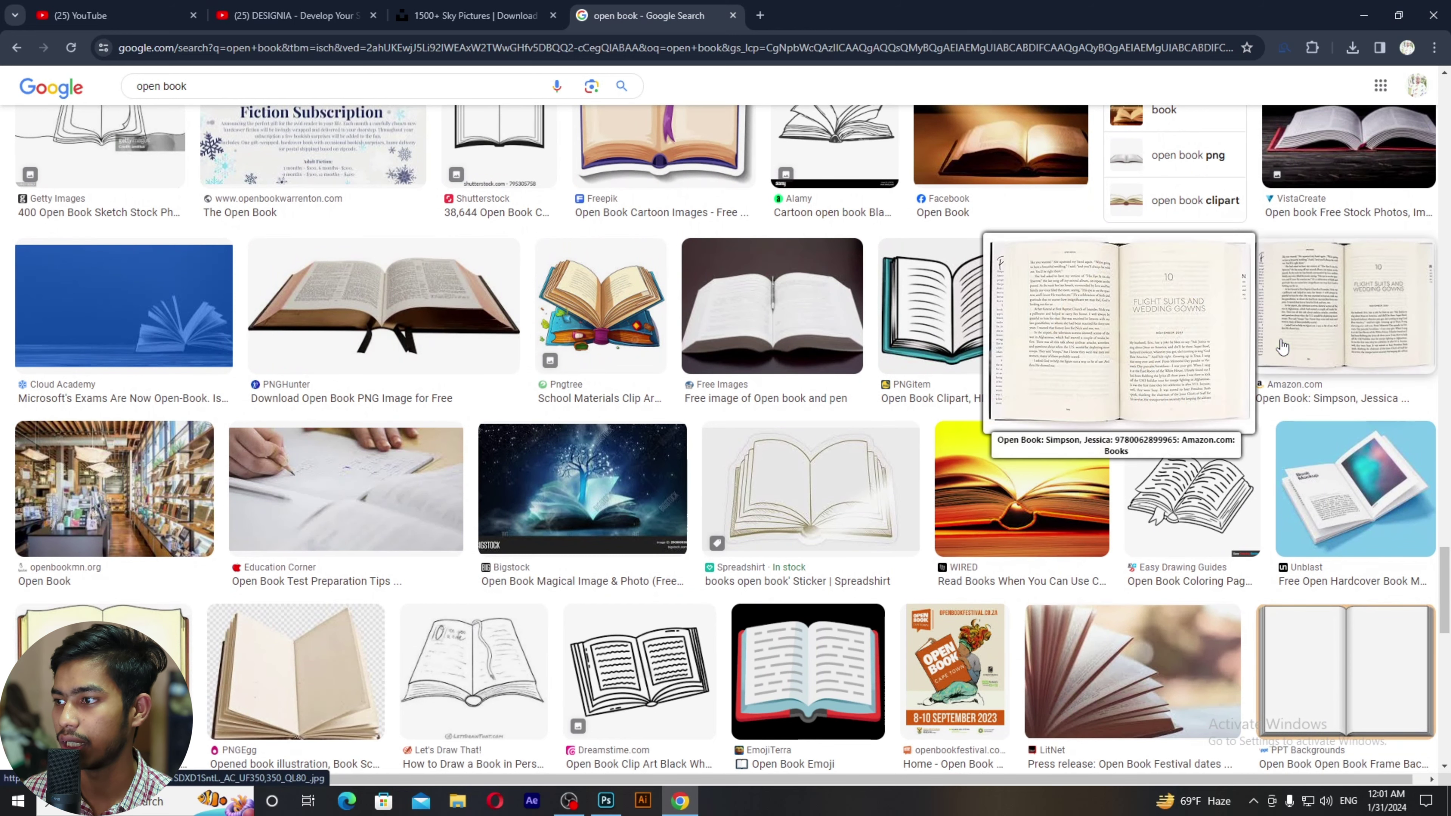
{"action": "scroll", "coordinate": [1282, 346], "scroll_direction": "down", "scroll_amount": 11}
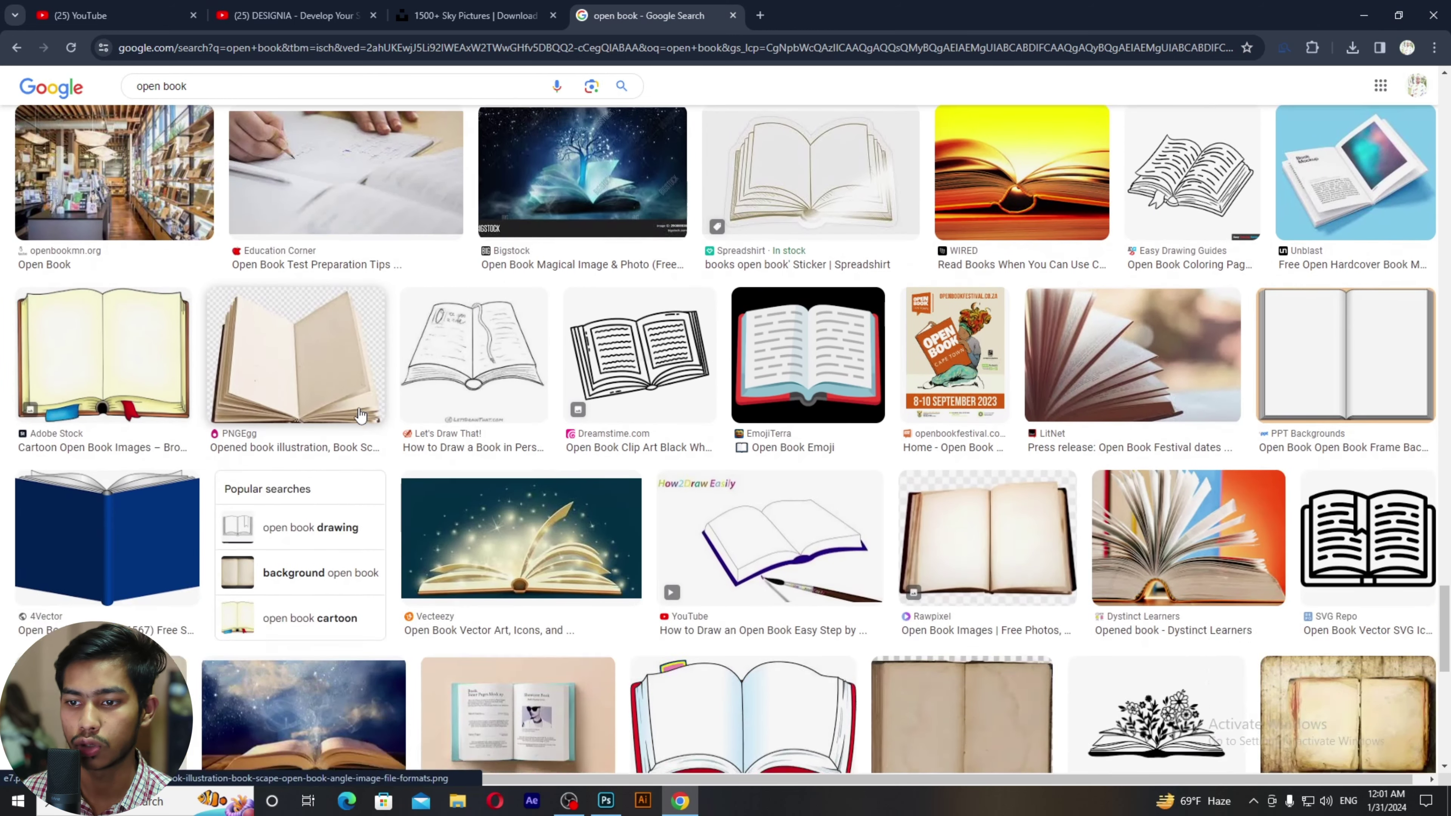
{"action": "scroll", "coordinate": [360, 415], "scroll_direction": "down", "scroll_amount": 13}
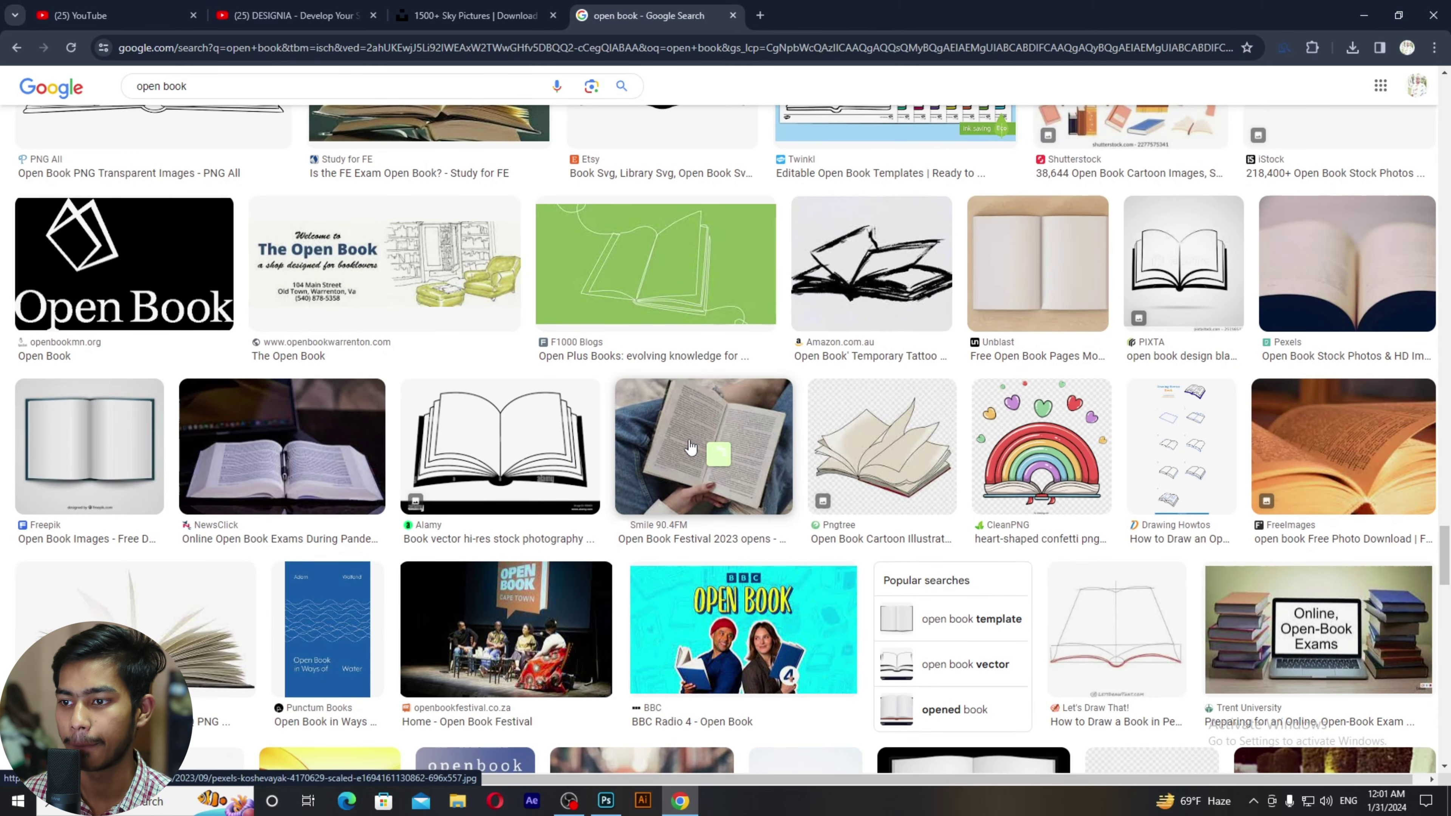
{"action": "mouse_move", "coordinate": [690, 446]}
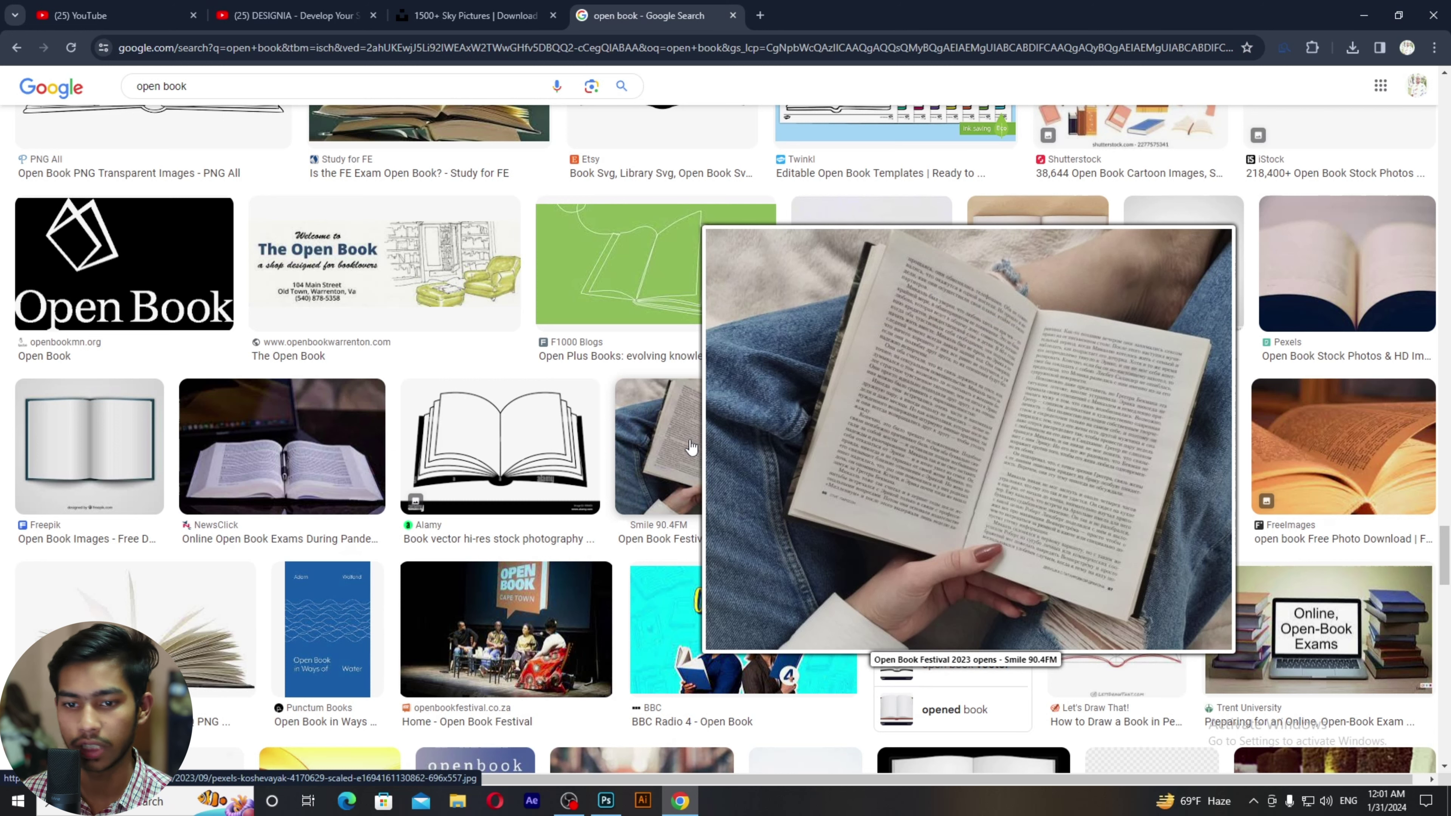
{"action": "left_click", "coordinate": [690, 446]}
Step: Save the previewed open book photo to the desktop as a JPEG image under its suggested file name
{"action": "right_click", "coordinate": [1054, 329]}
{"action": "left_click", "coordinate": [944, 540]}
{"action": "scroll", "coordinate": [944, 540], "scroll_direction": "down", "scroll_amount": 5}
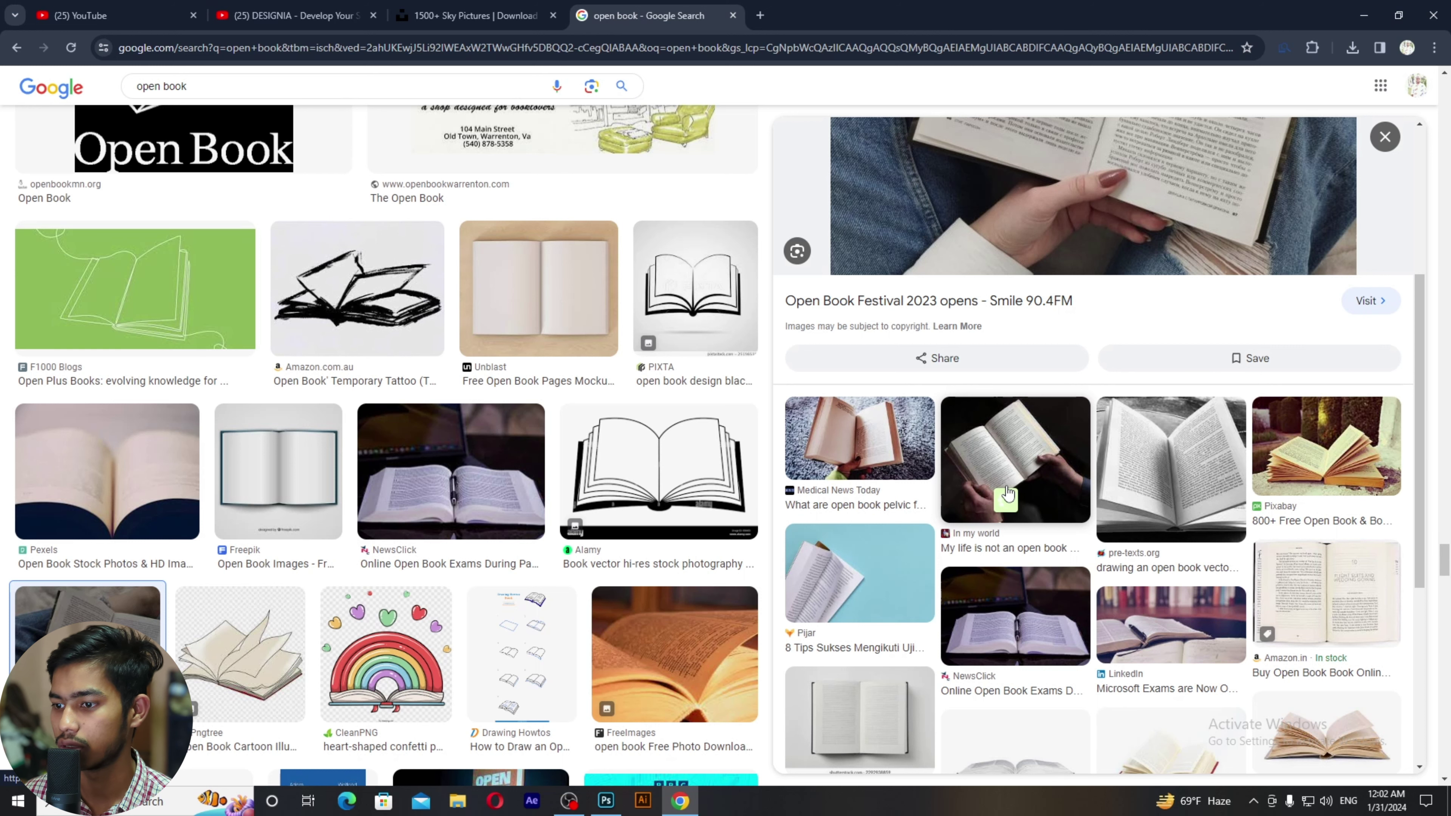
{"action": "scroll", "coordinate": [1006, 492], "scroll_direction": "down", "scroll_amount": 3}
{"action": "scroll", "coordinate": [1014, 435], "scroll_direction": "up", "scroll_amount": 8}
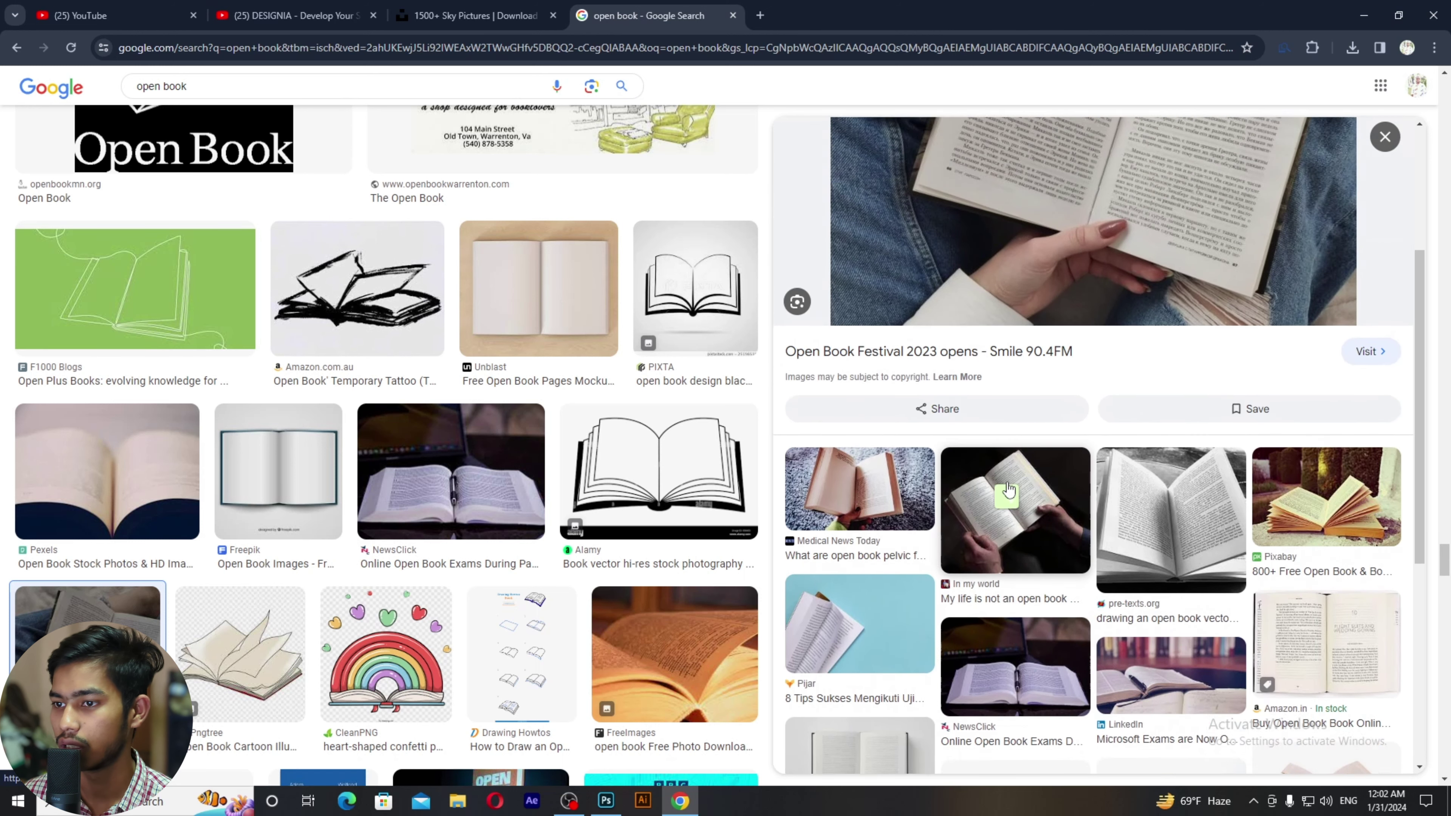
{"action": "right_click", "coordinate": [1024, 378]}
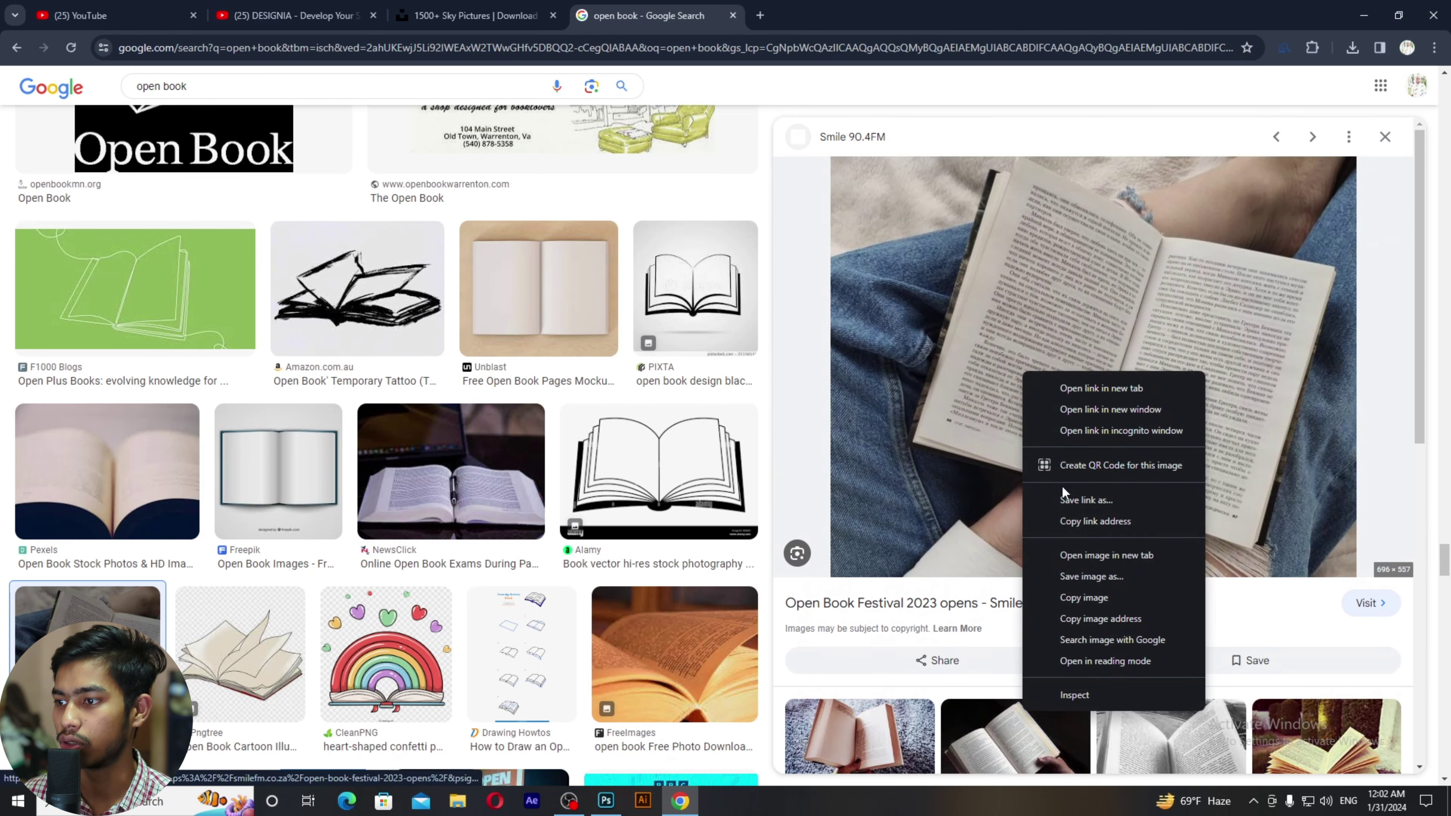
{"action": "left_click", "coordinate": [1099, 582]}
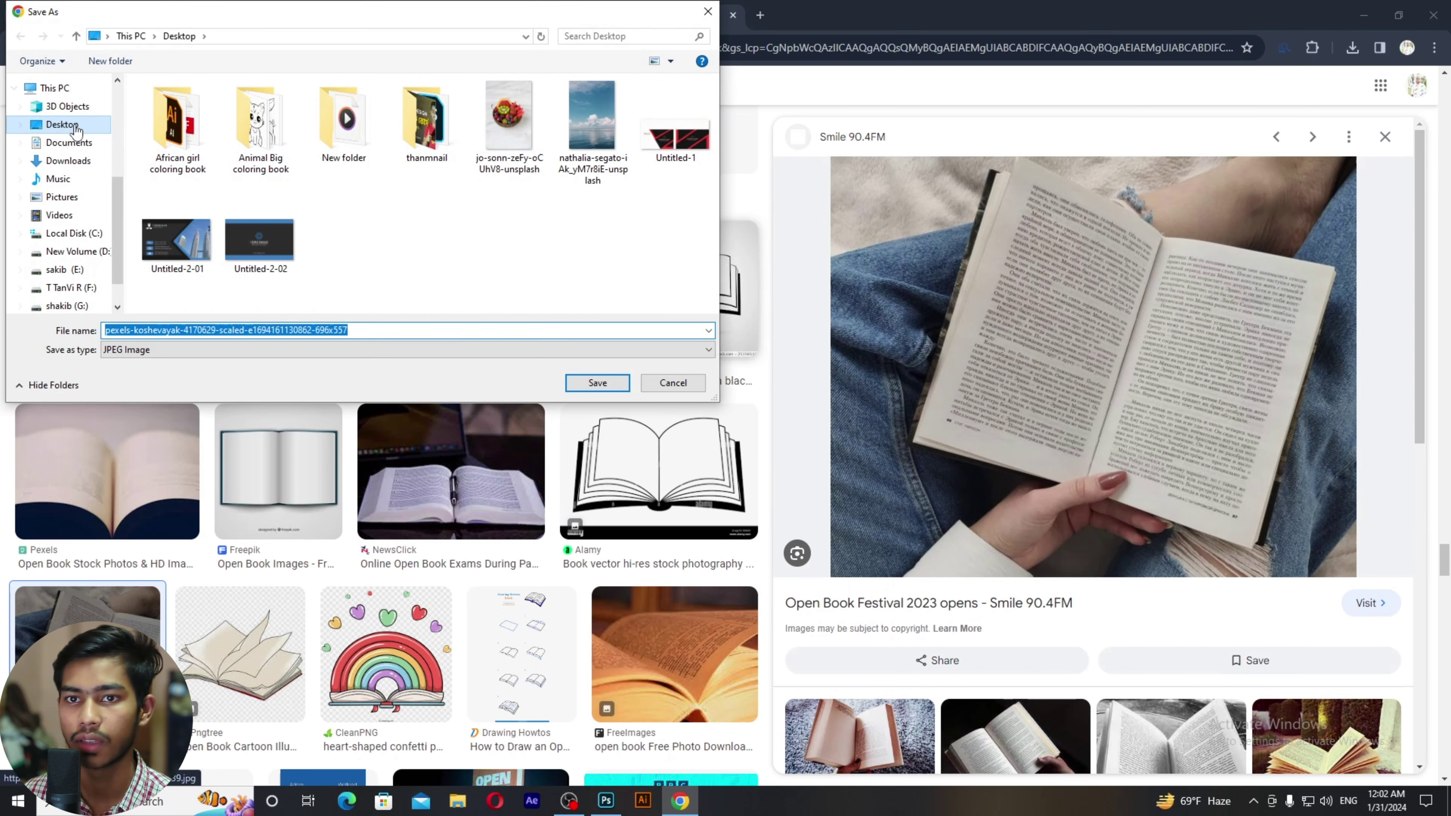
{"action": "left_click", "coordinate": [597, 382]}
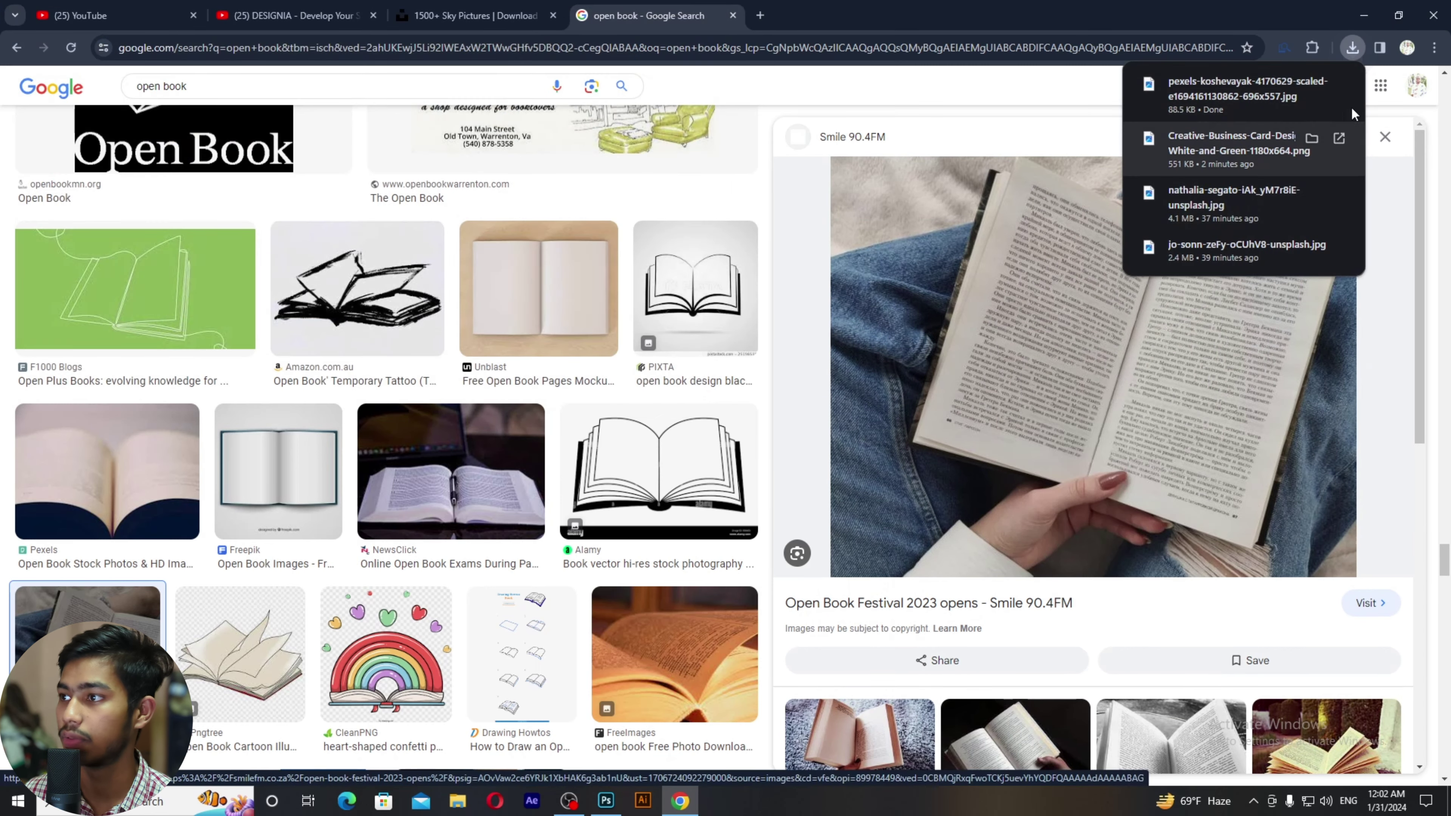
Step: Return to Photoshop and open the saved open book JPEG from the desktop as a separate document
{"action": "left_click", "coordinate": [1355, 13]}
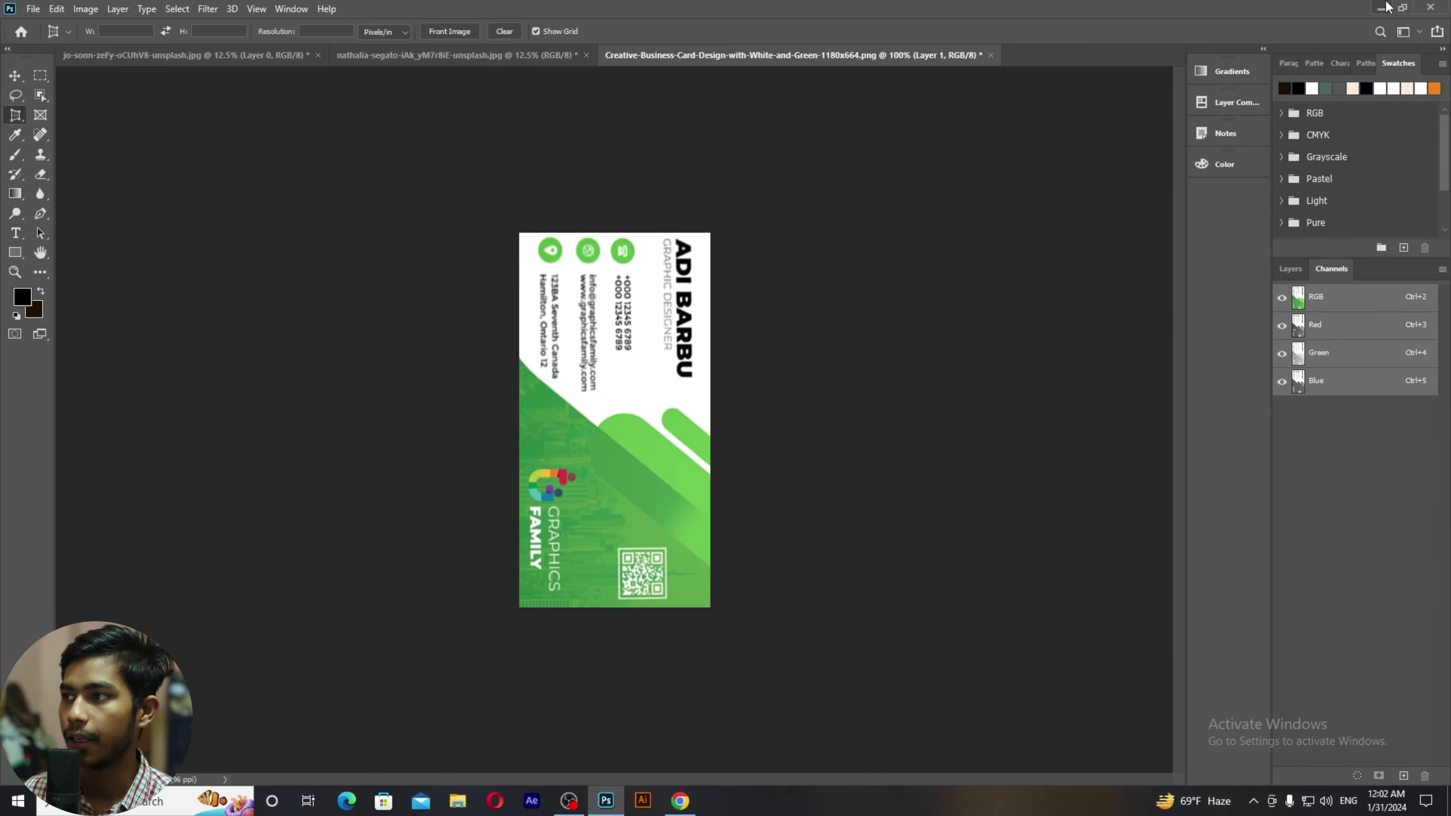
{"action": "left_click", "coordinate": [1380, 8]}
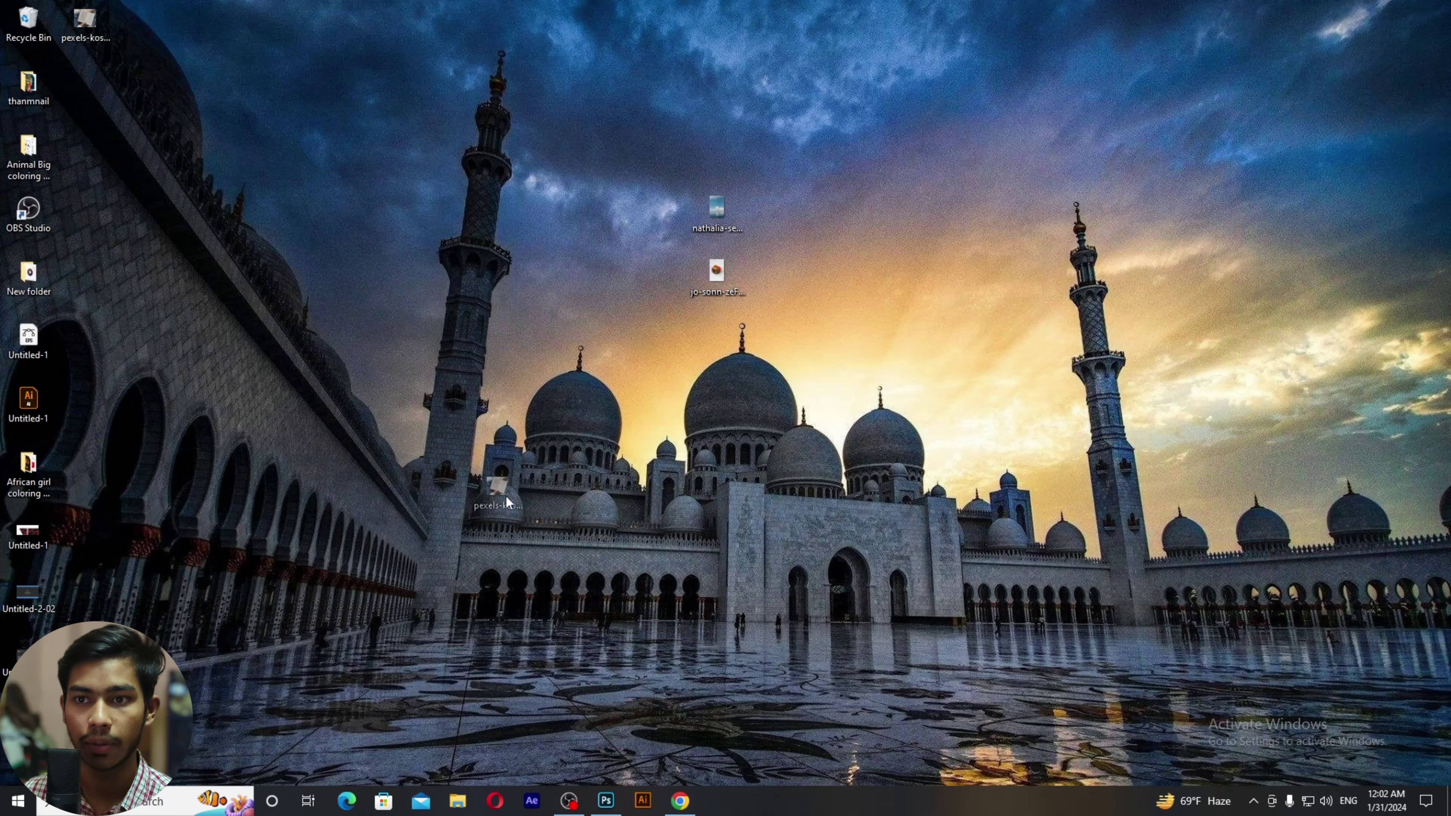
{"action": "left_click", "coordinate": [615, 807]}
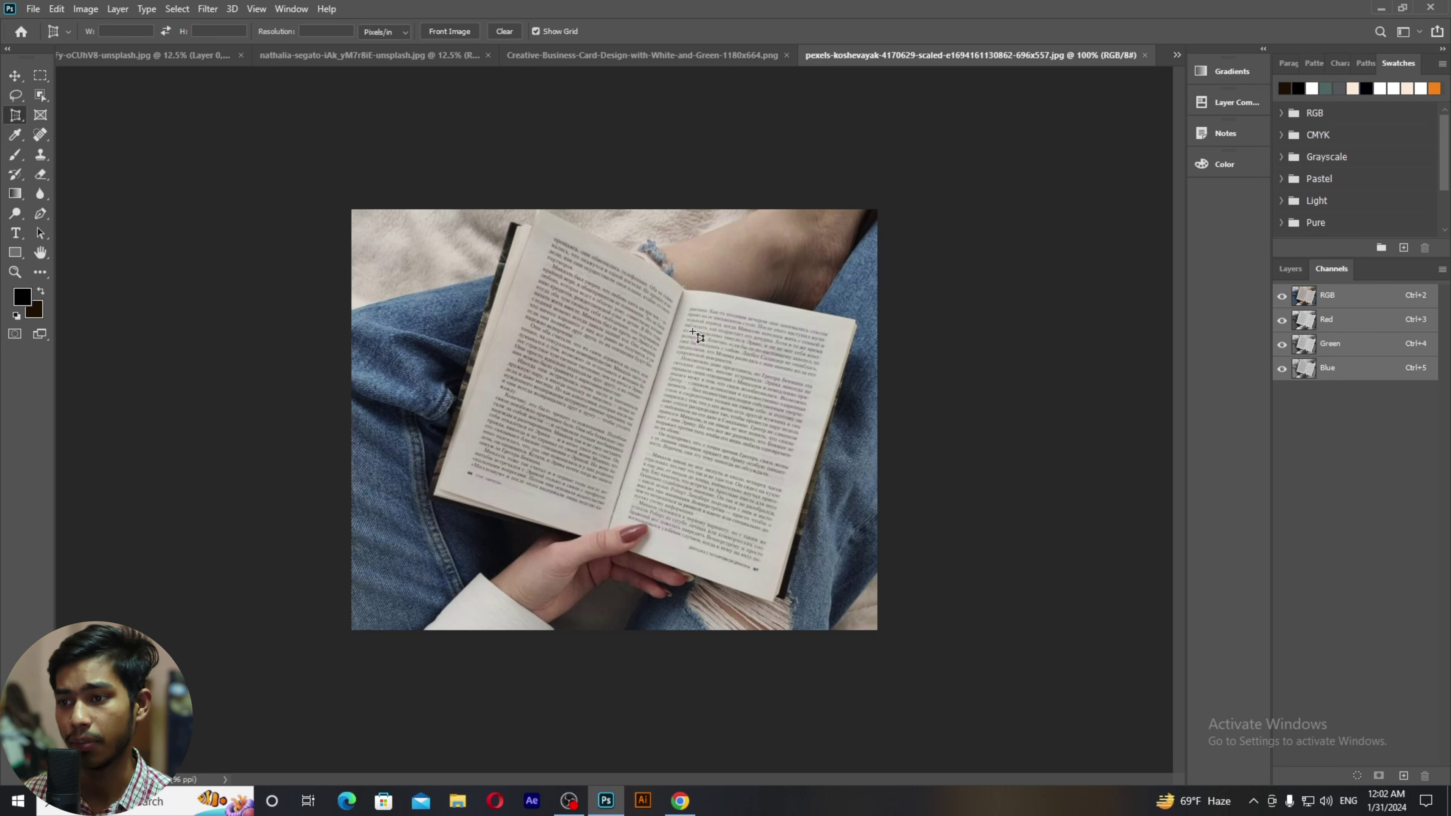
Step: Perspective-crop the open book photo to its right-hand page, placing the four crop corners on the page's corners
{"action": "left_click", "coordinate": [688, 298]}
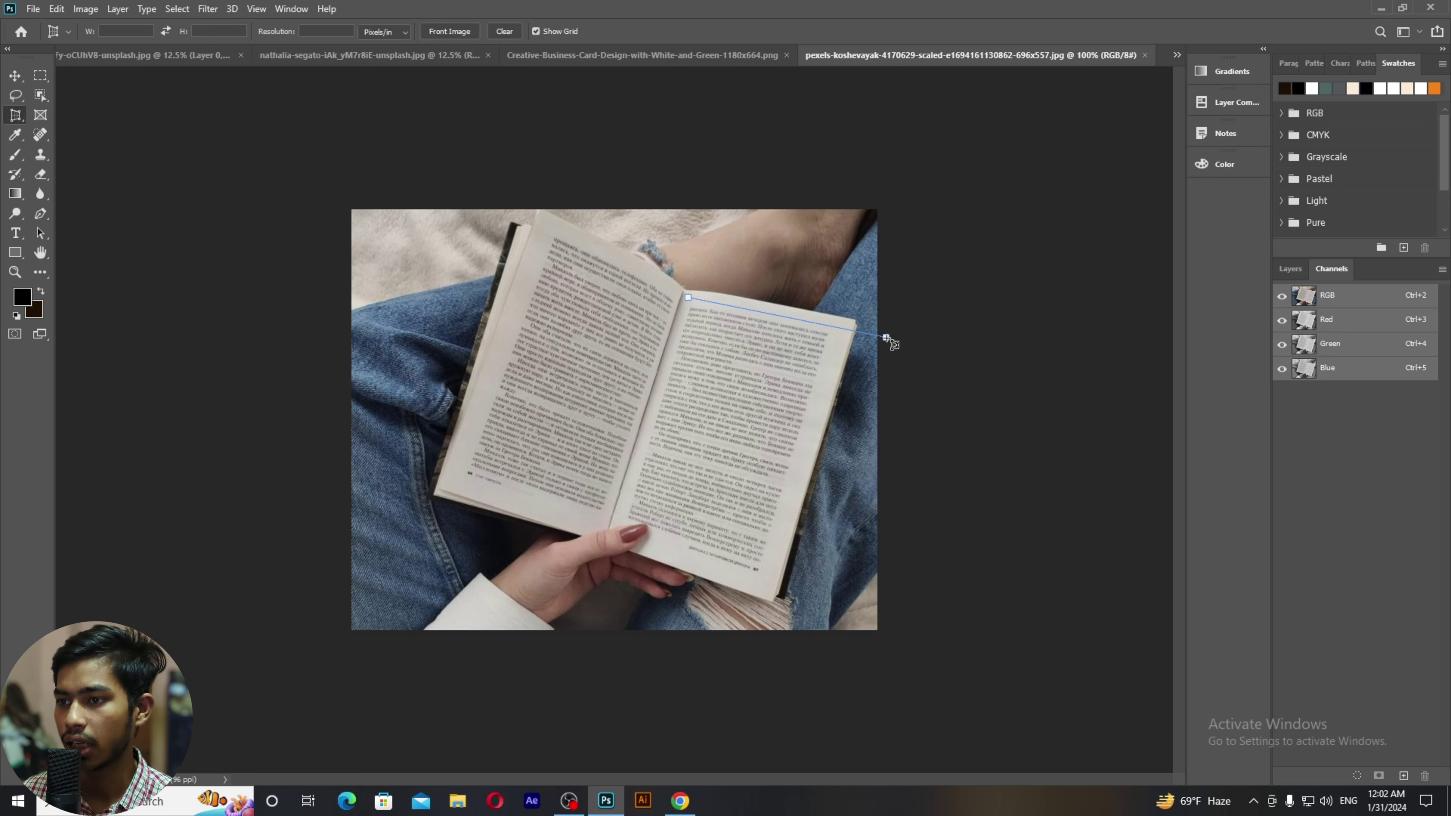
{"action": "left_click", "coordinate": [848, 326]}
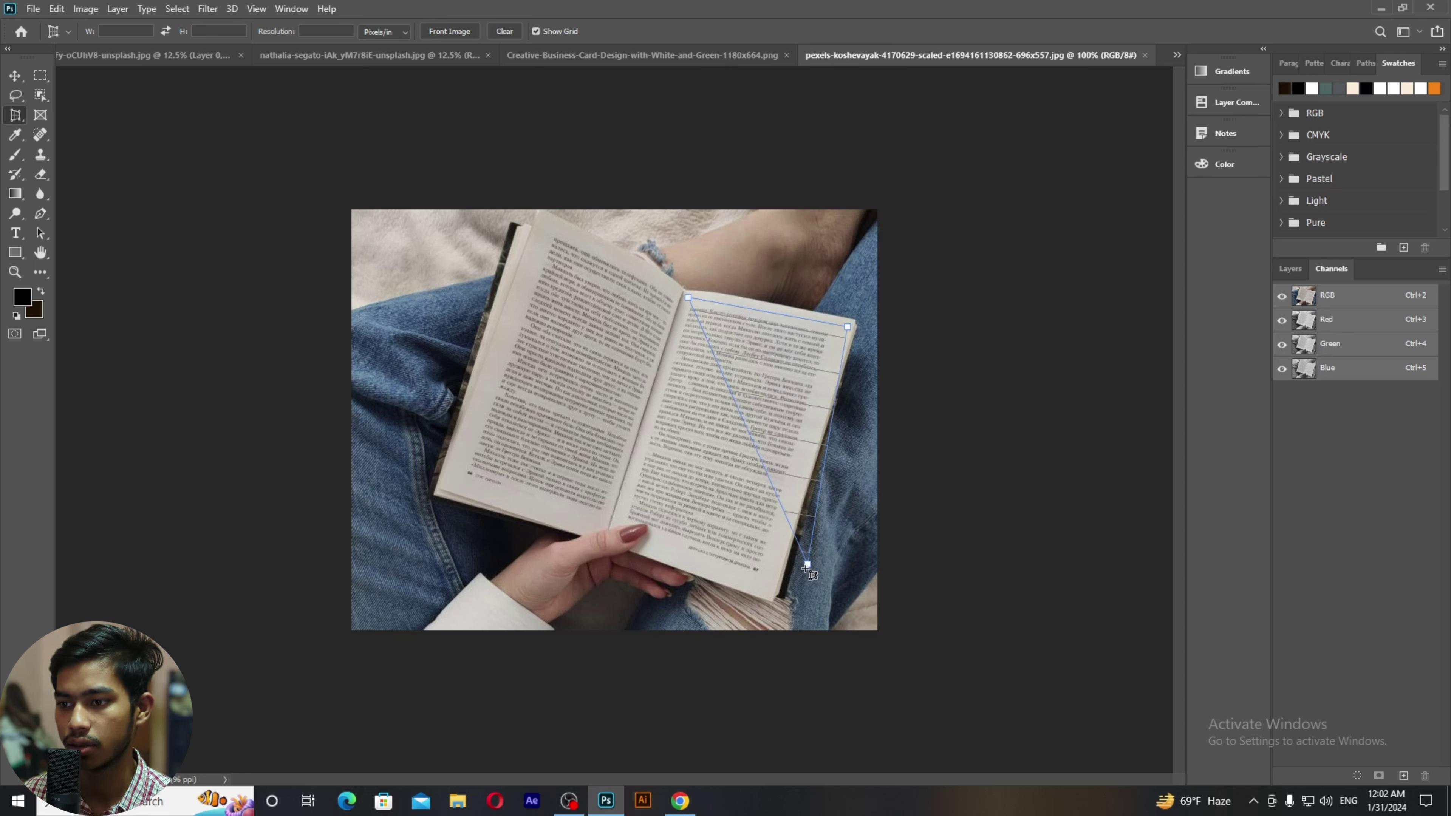
{"action": "left_click", "coordinate": [764, 589]}
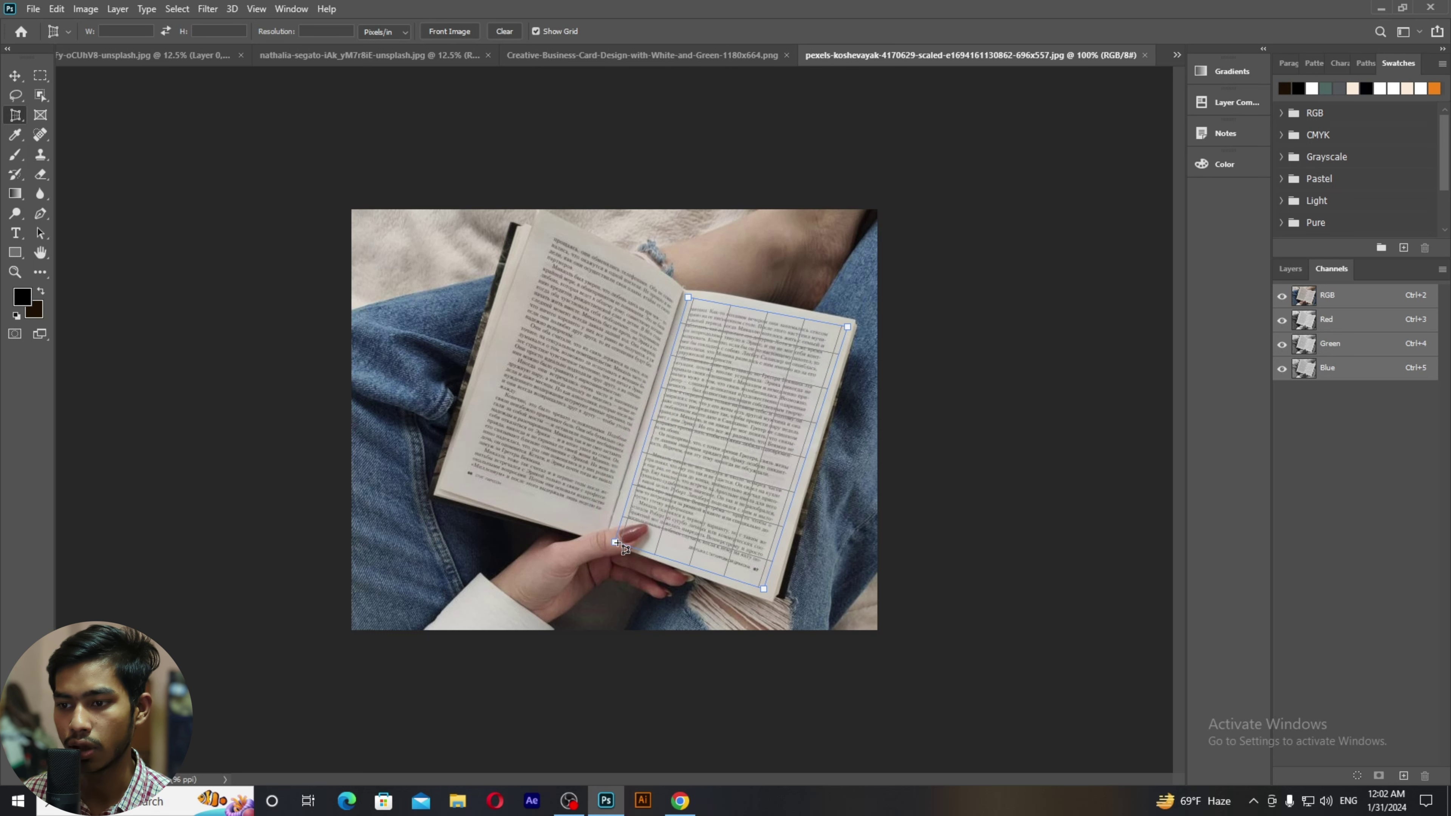
{"action": "left_click", "coordinate": [615, 540]}
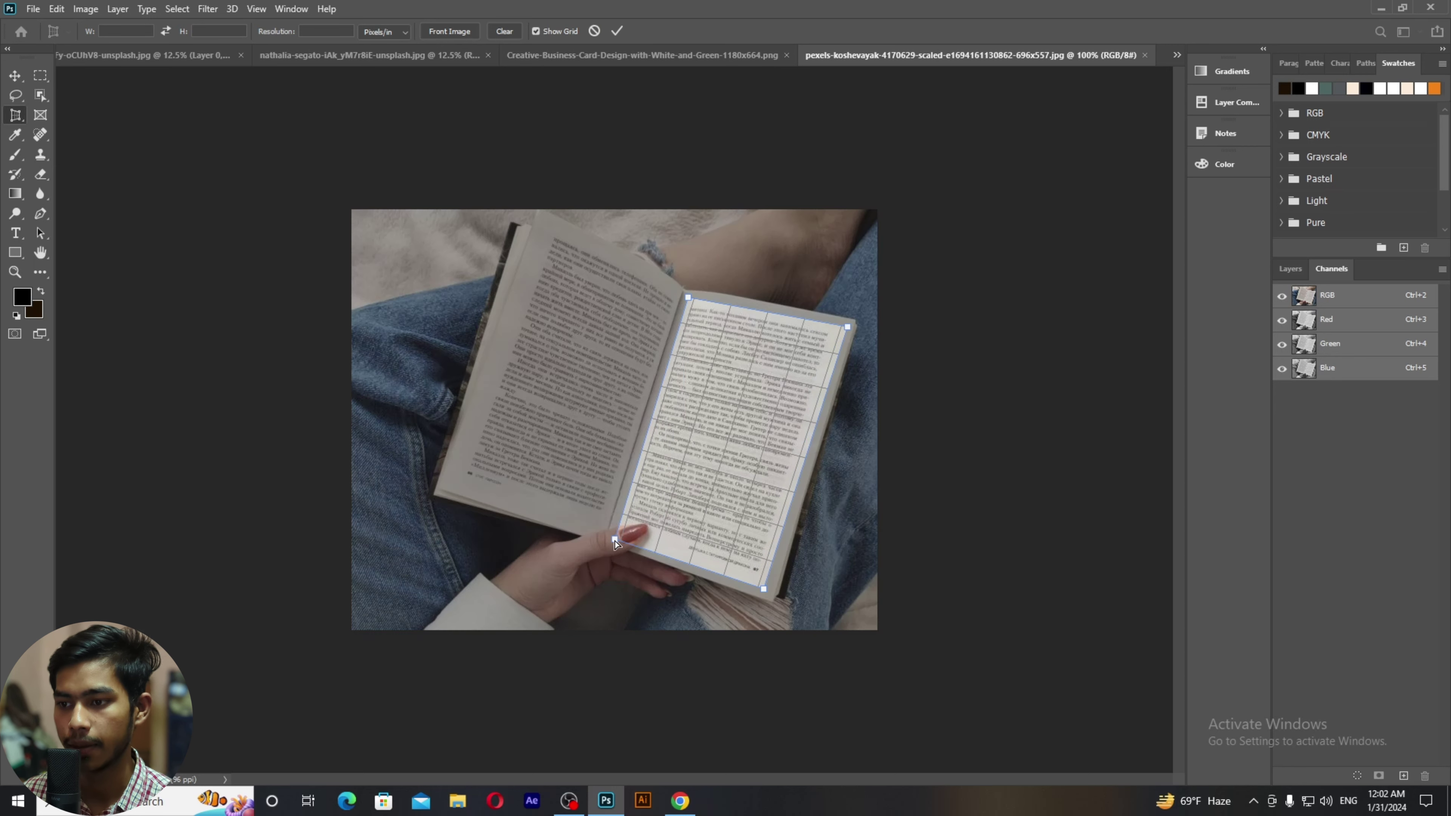
{"action": "key", "text": "Return"}
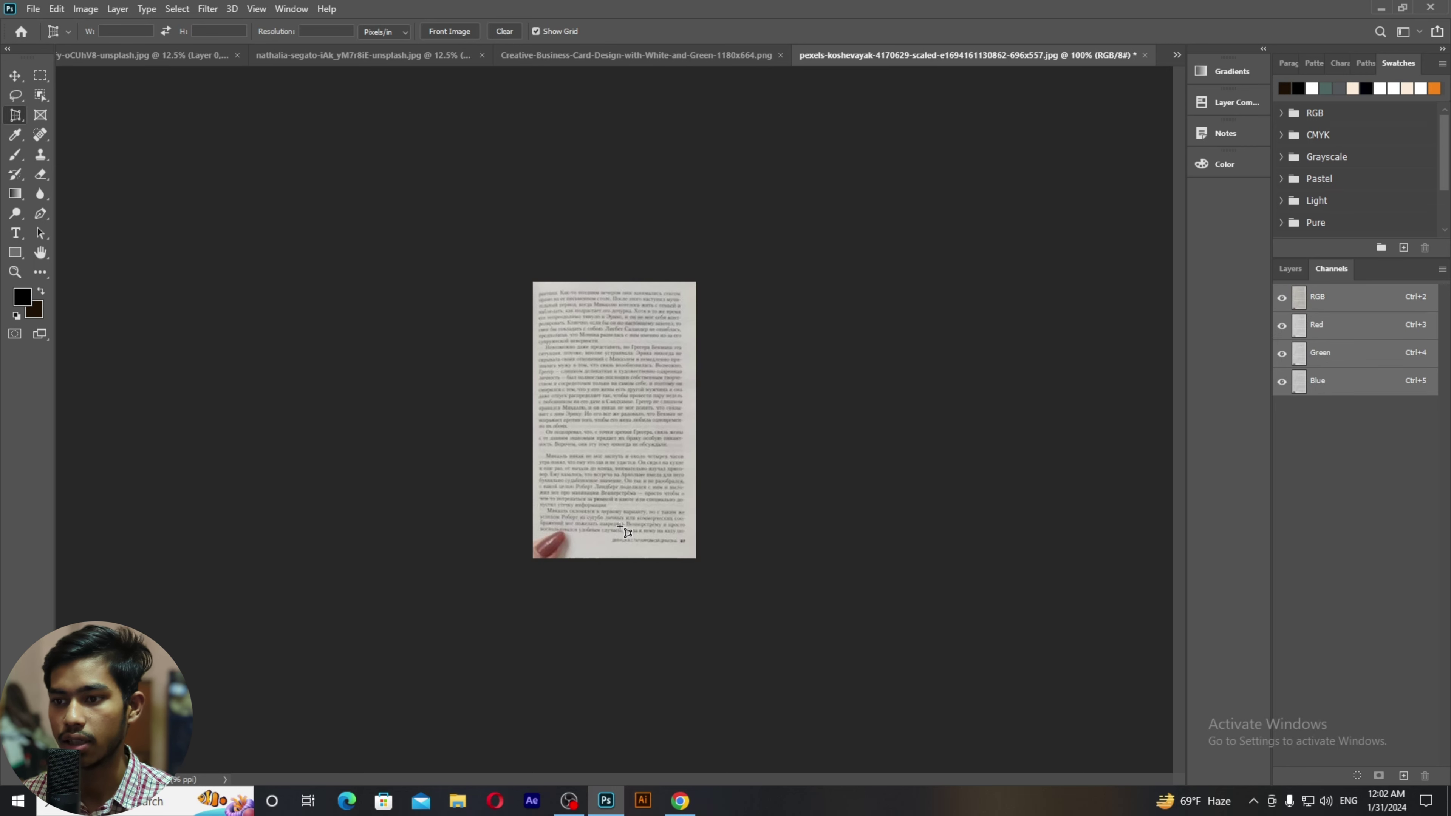
{"action": "scroll", "coordinate": [635, 484], "scroll_direction": "up", "scroll_amount": 5}
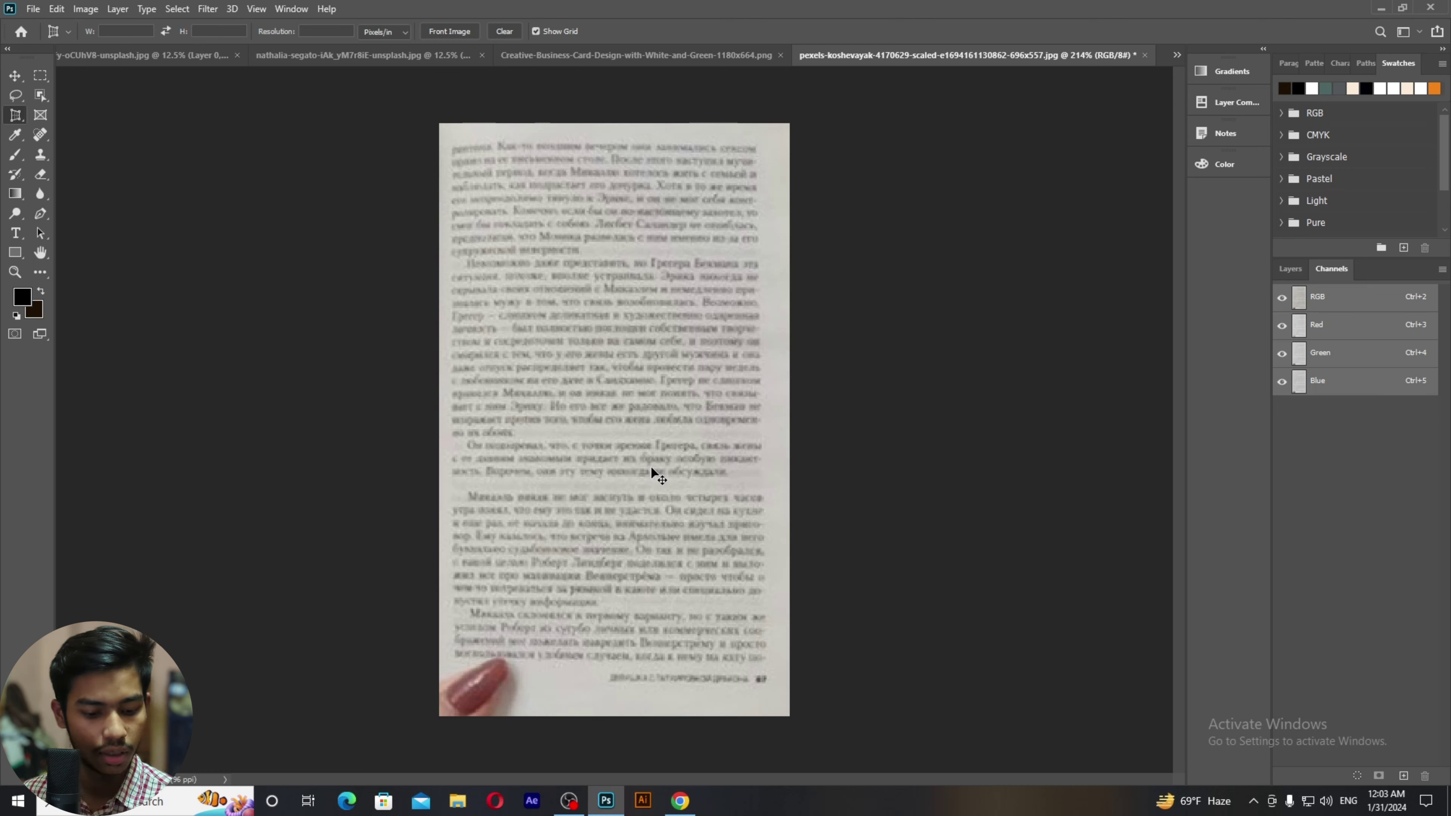
Step: Close the open book and business card documents without saving their changes
{"action": "key", "text": "ctrl+w"}
{"action": "left_click", "coordinate": [706, 297]}
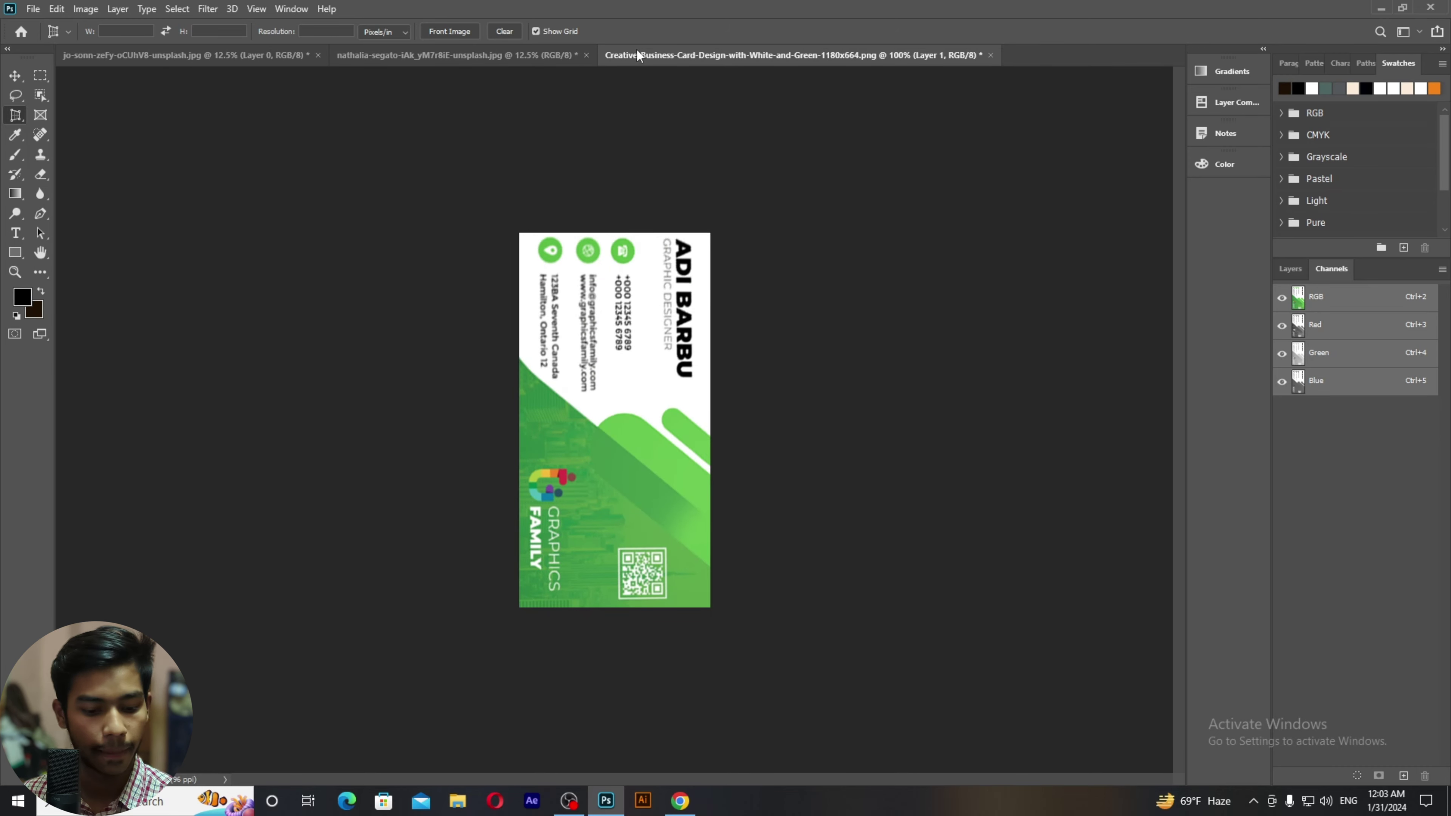
{"action": "key", "text": "ctrl+w"}
{"action": "key", "text": "Tab"}
{"action": "key", "text": "Return"}
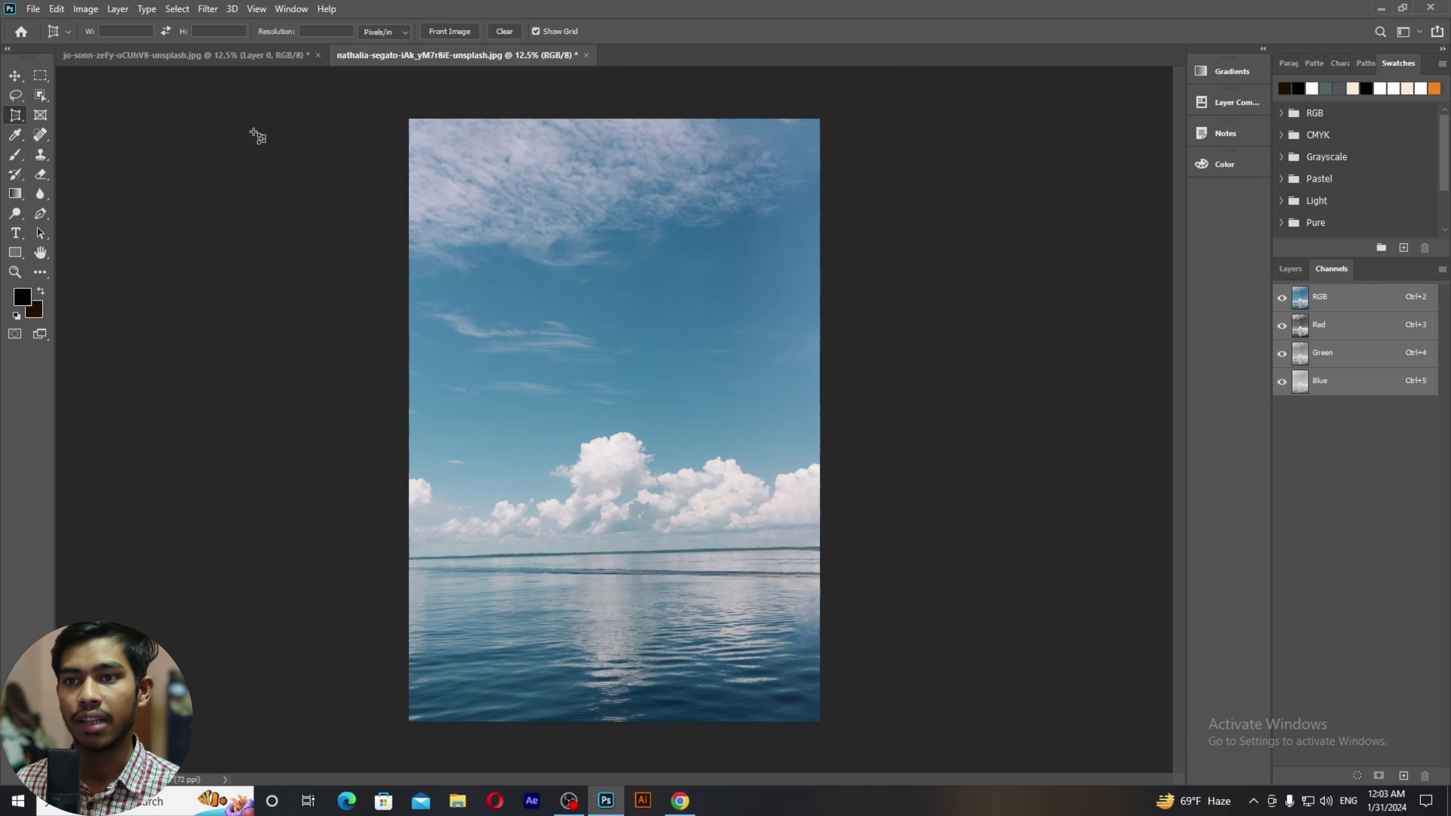
Step: Switch to the fruit bowl document and activate the standard Crop tool
{"action": "left_click", "coordinate": [240, 57]}
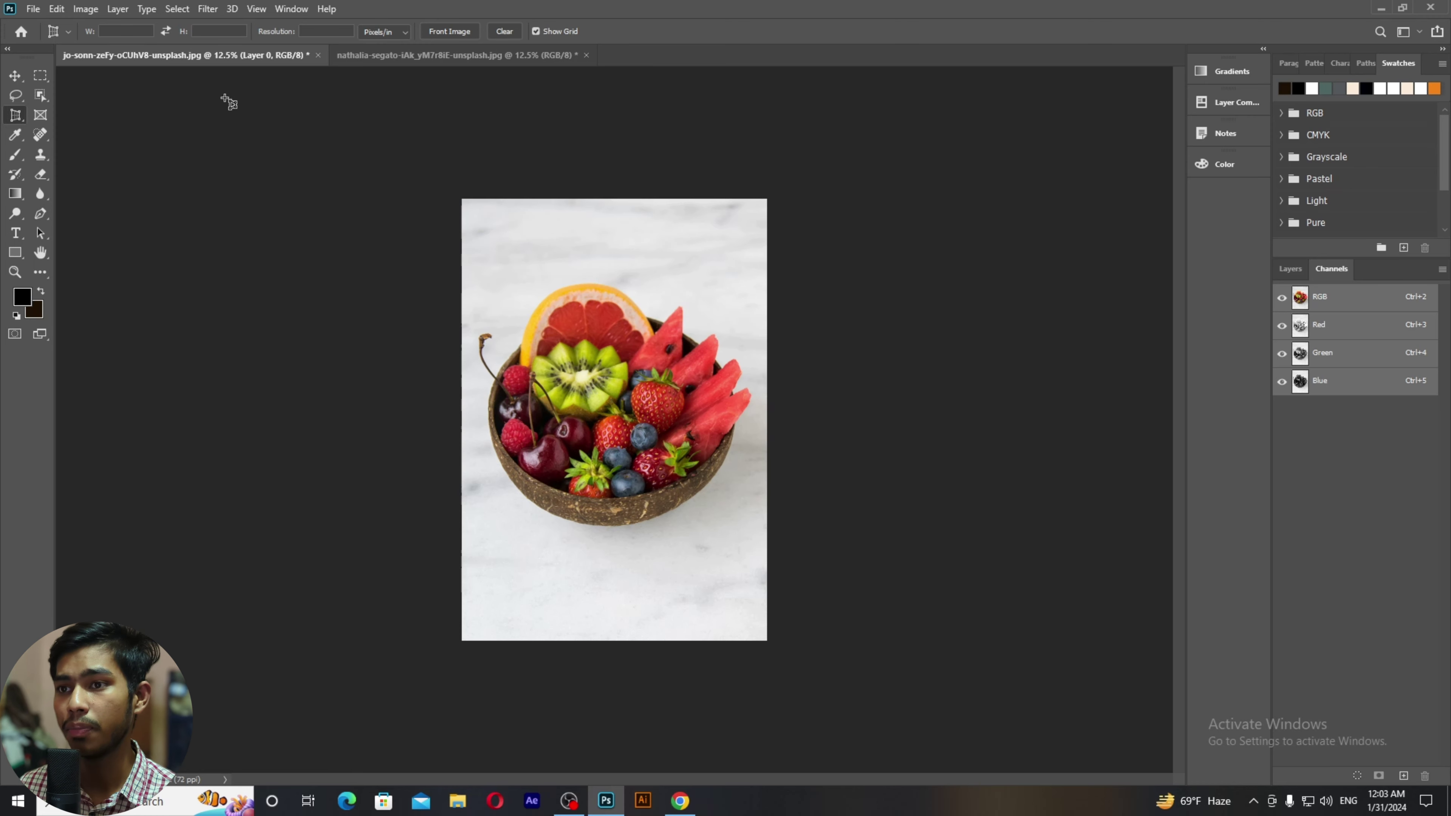
{"action": "right_click", "coordinate": [20, 116]}
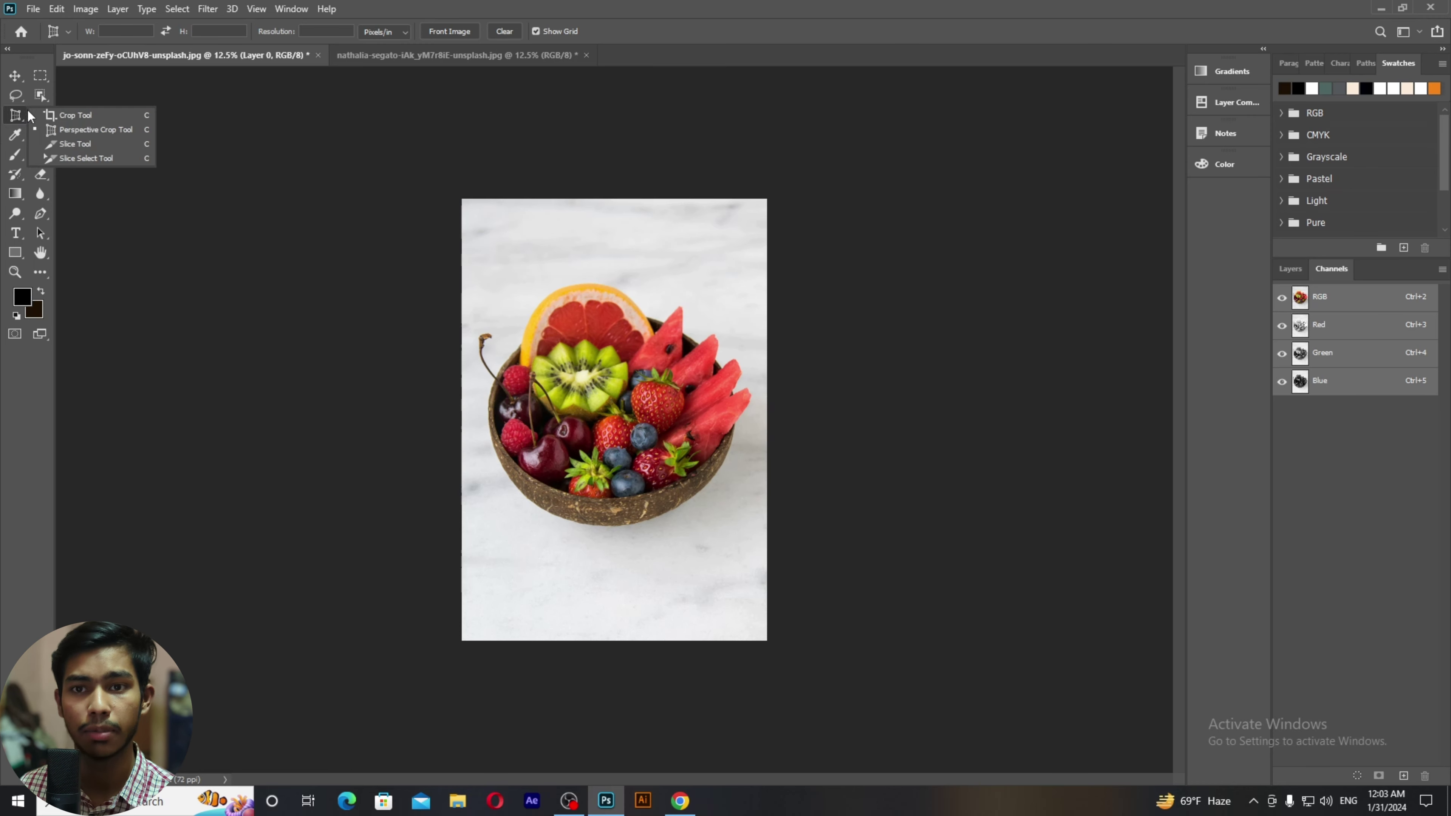
{"action": "left_click", "coordinate": [73, 113]}
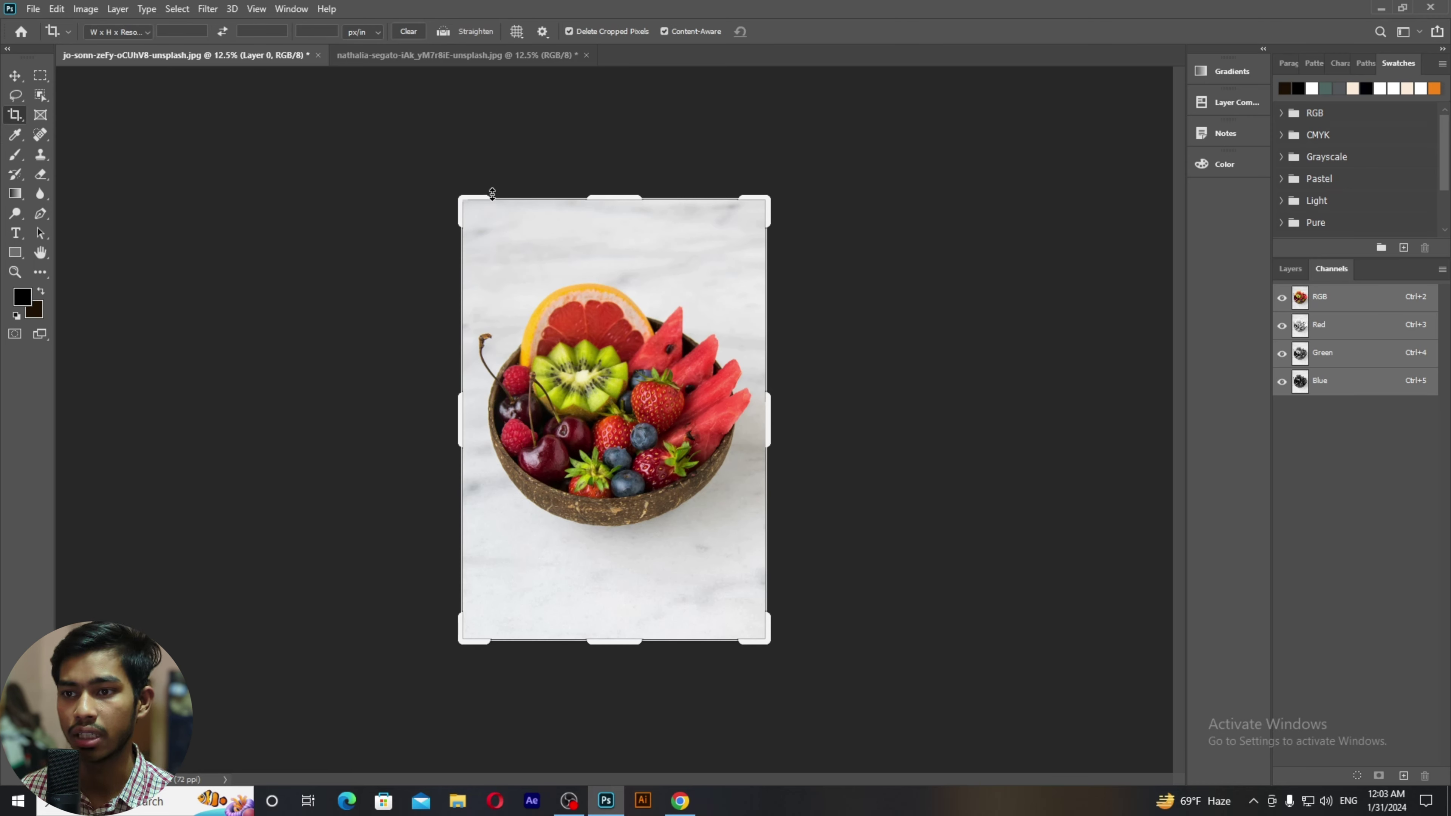
Step: Try trimming the fruit bowl image's crop box from its top, bottom and right edges, resetting the box after each trial
{"action": "left_click_drag", "start_coordinate": [483, 198], "coordinate": [483, 236]}
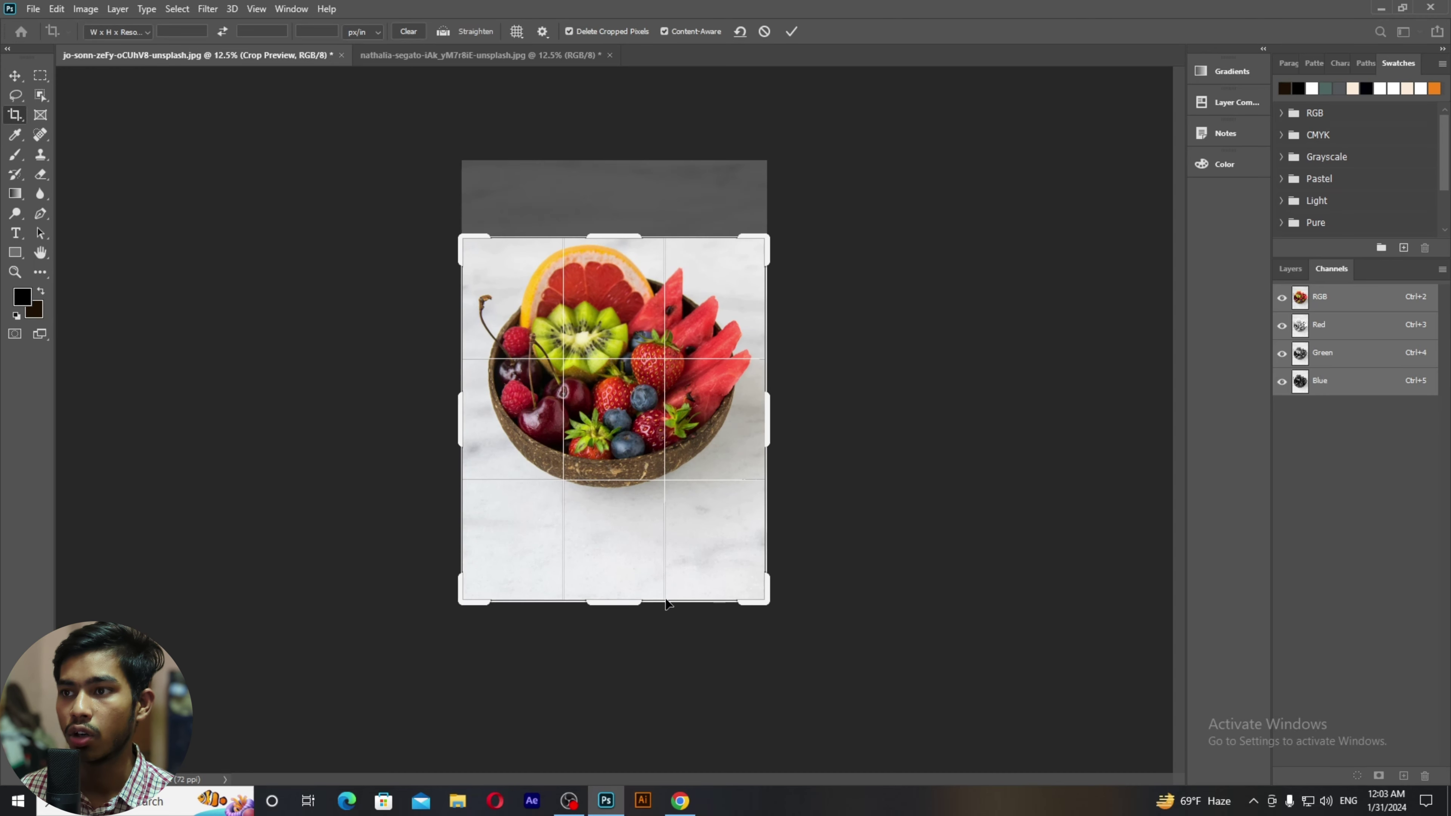
{"action": "left_click_drag", "start_coordinate": [615, 601], "coordinate": [621, 561]}
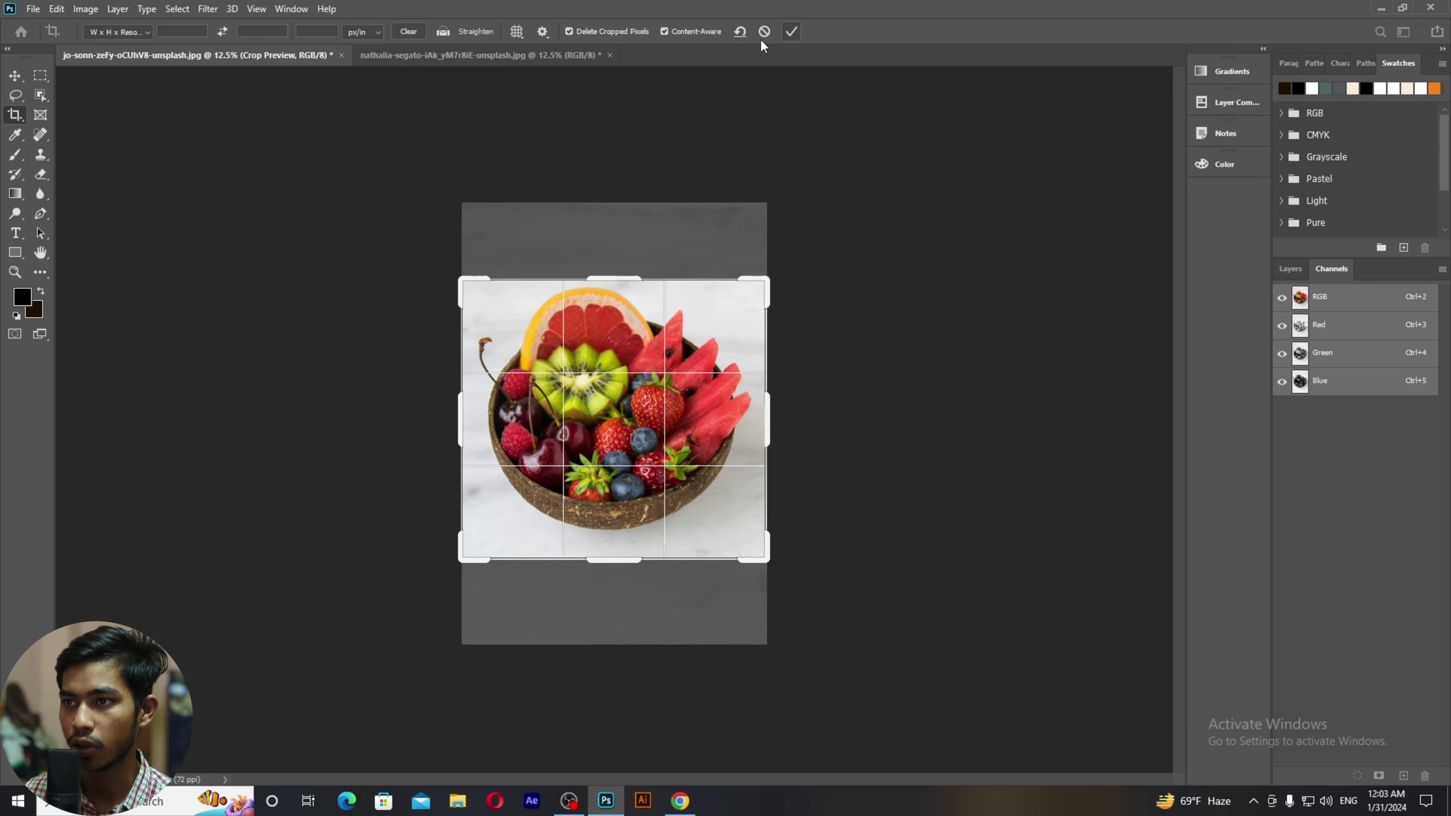
{"action": "left_click", "coordinate": [742, 32]}
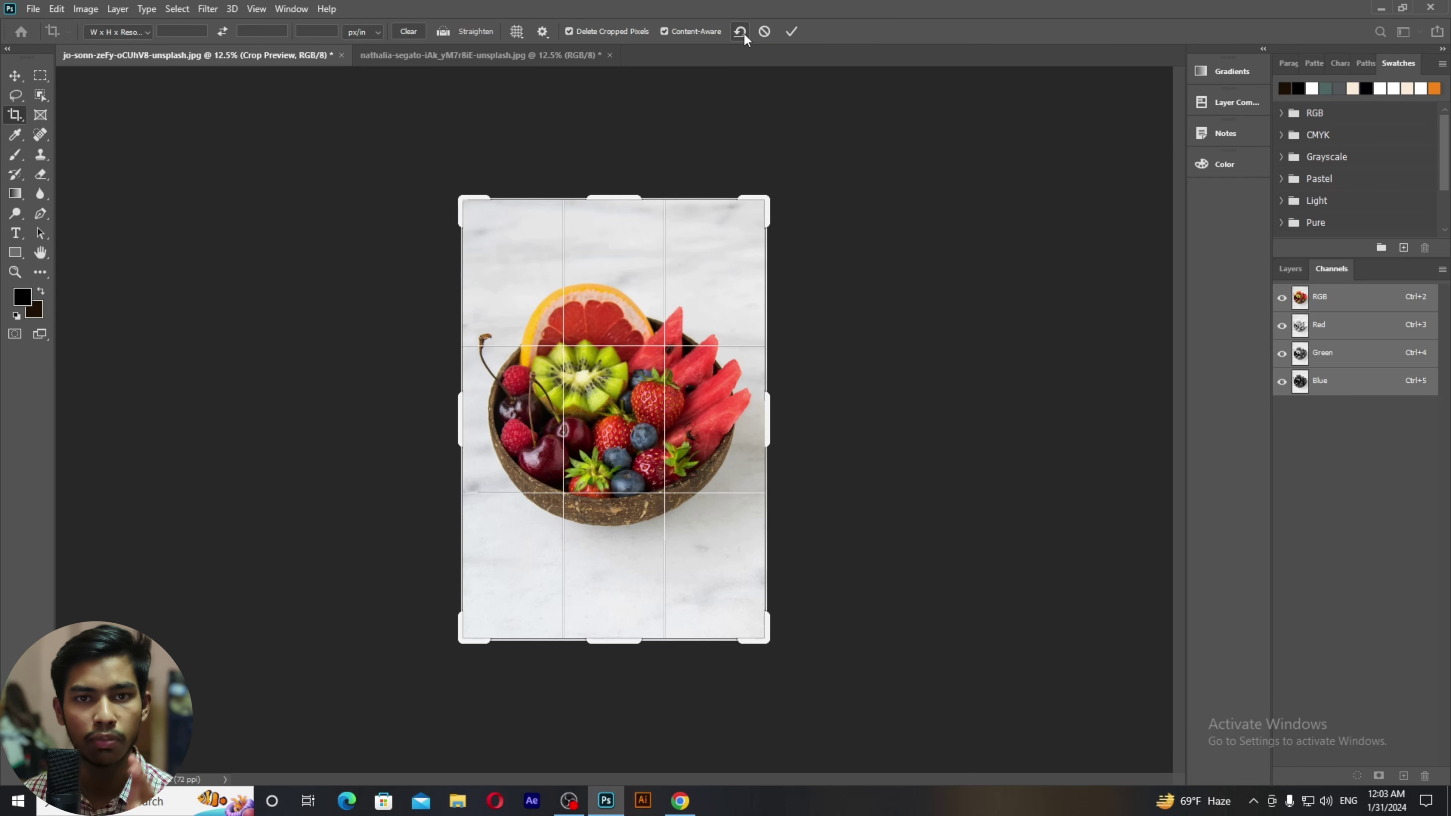
{"action": "left_click_drag", "start_coordinate": [618, 198], "coordinate": [628, 280]}
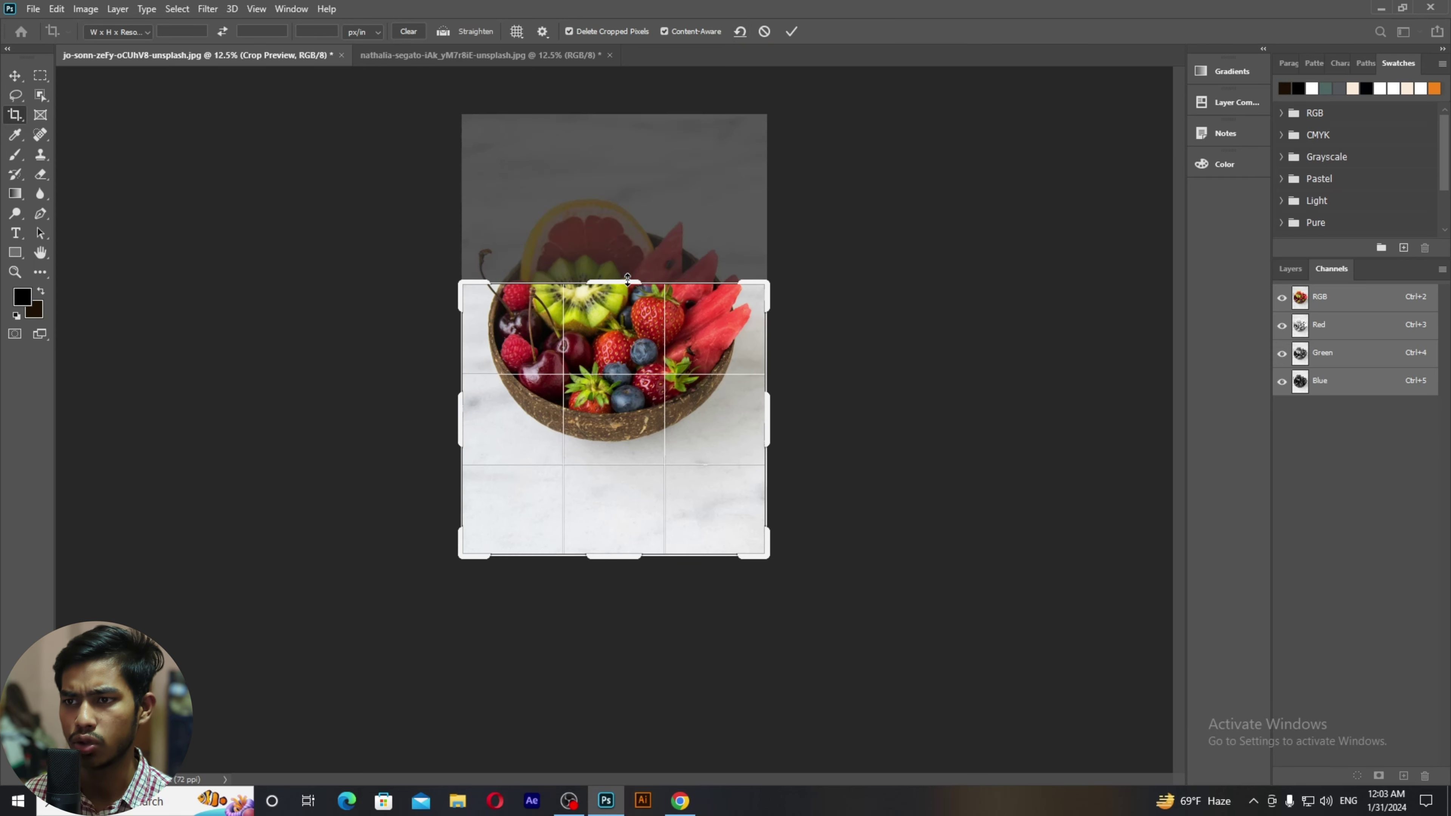
{"action": "left_click_drag", "start_coordinate": [772, 421], "coordinate": [648, 422]}
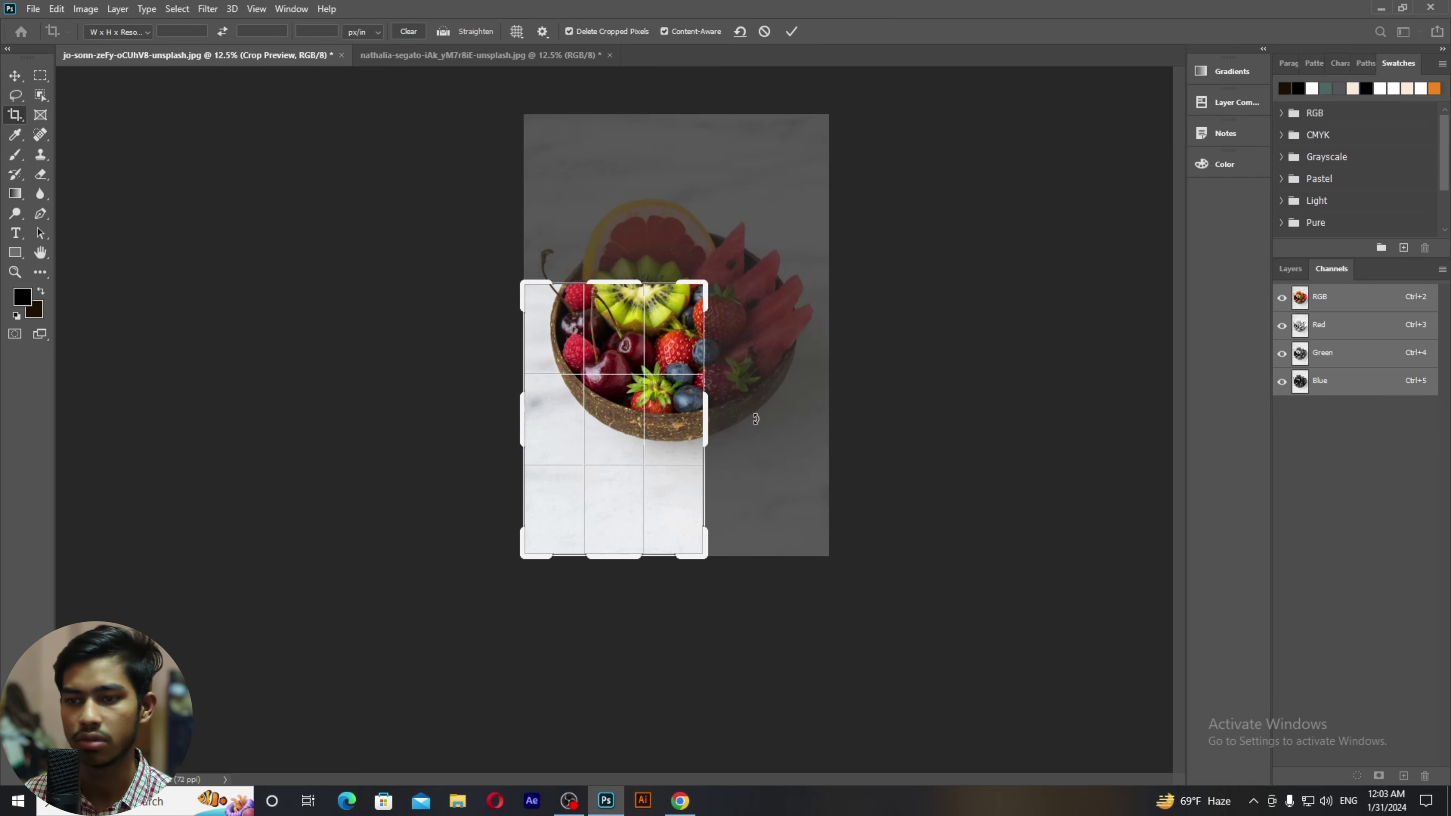
{"action": "left_click", "coordinate": [742, 32]}
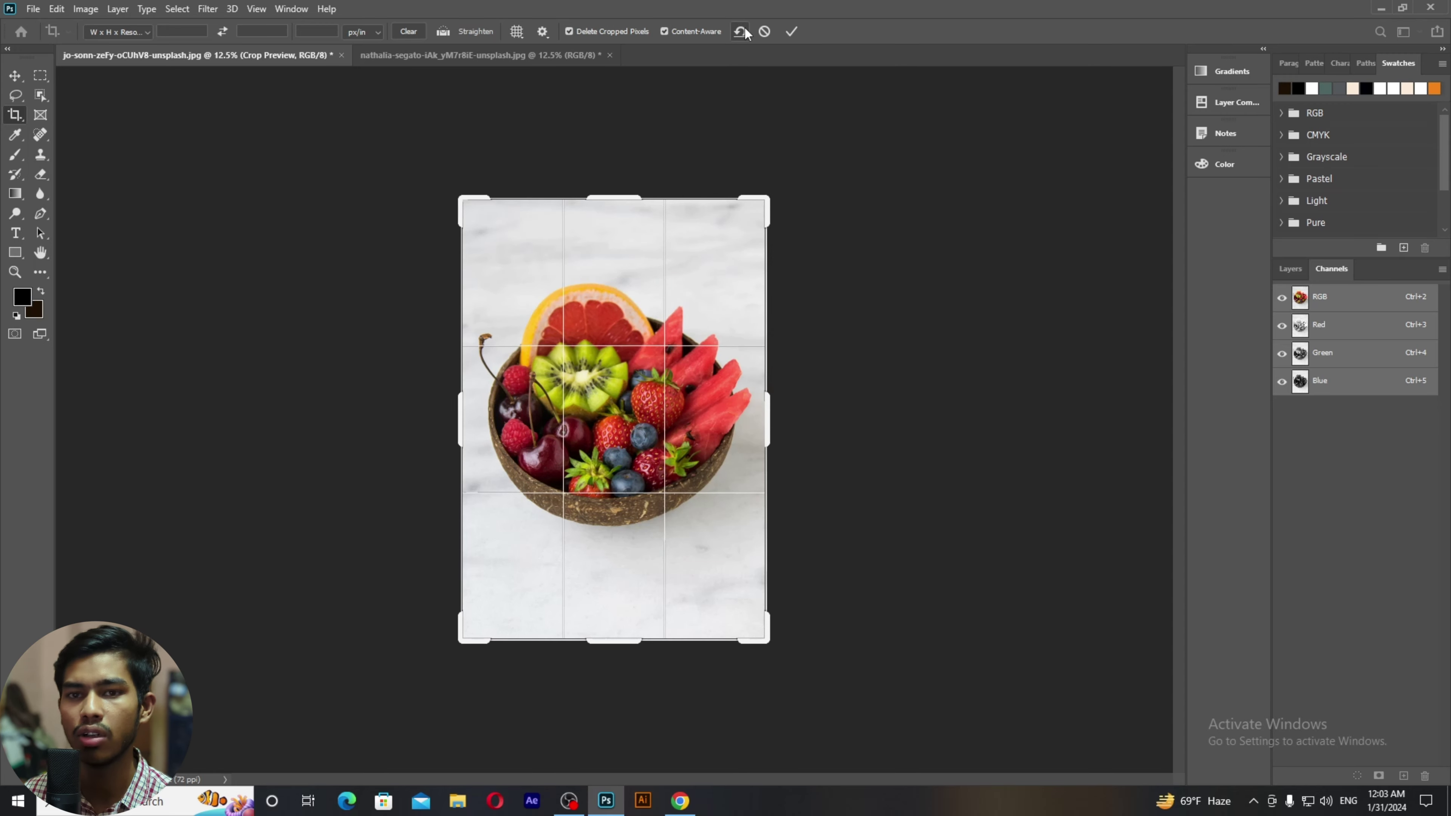
Step: Crop the fruit bowl image on all four sides to a nearly square frame closely around the bowl
{"action": "left_click_drag", "start_coordinate": [594, 207], "coordinate": [626, 233]}
{"action": "left_click_drag", "start_coordinate": [767, 400], "coordinate": [760, 413]}
{"action": "left_click_drag", "start_coordinate": [468, 411], "coordinate": [474, 412]}
{"action": "left_click_drag", "start_coordinate": [591, 611], "coordinate": [612, 557]}
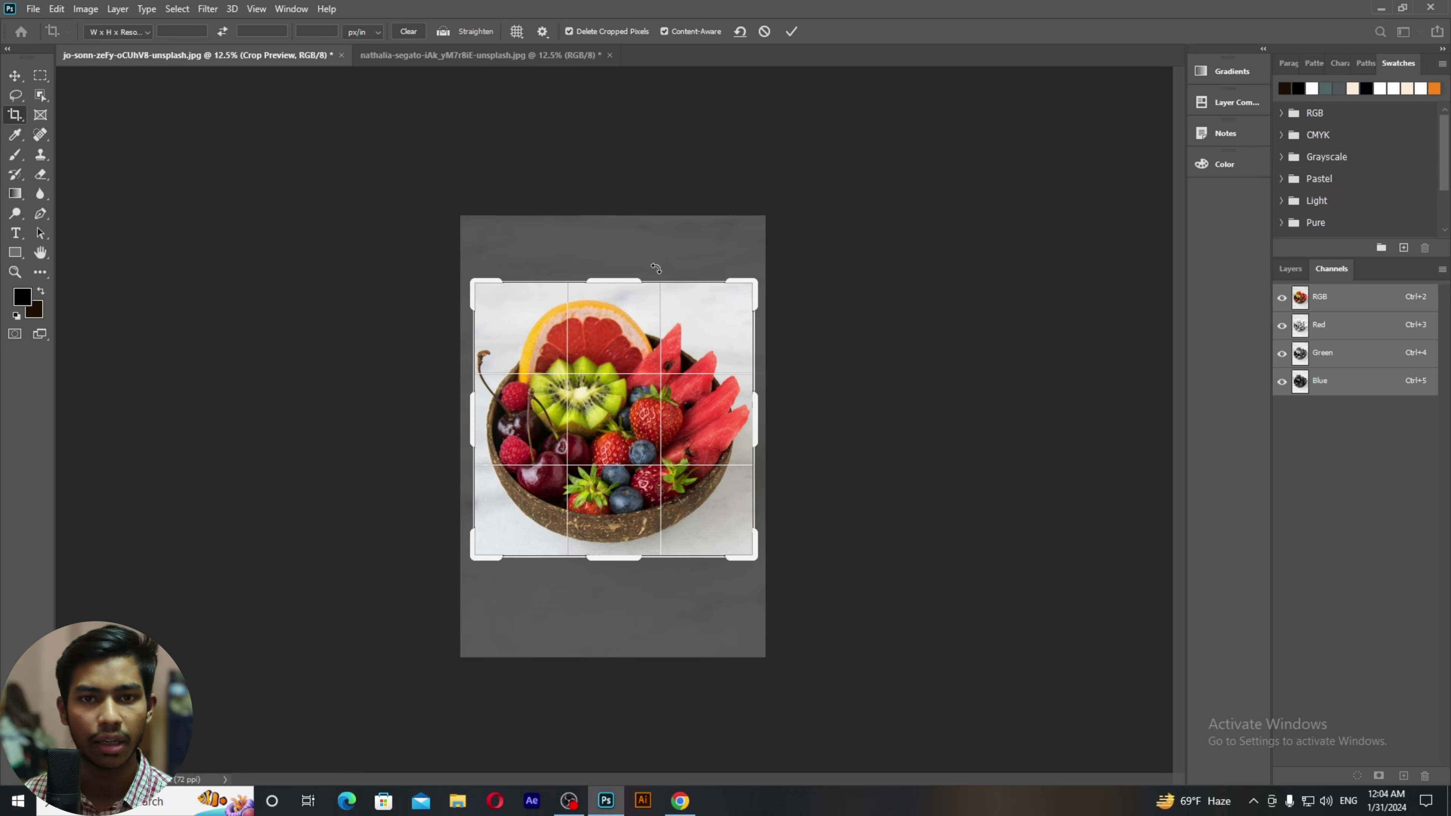
{"action": "left_click", "coordinate": [796, 32]}
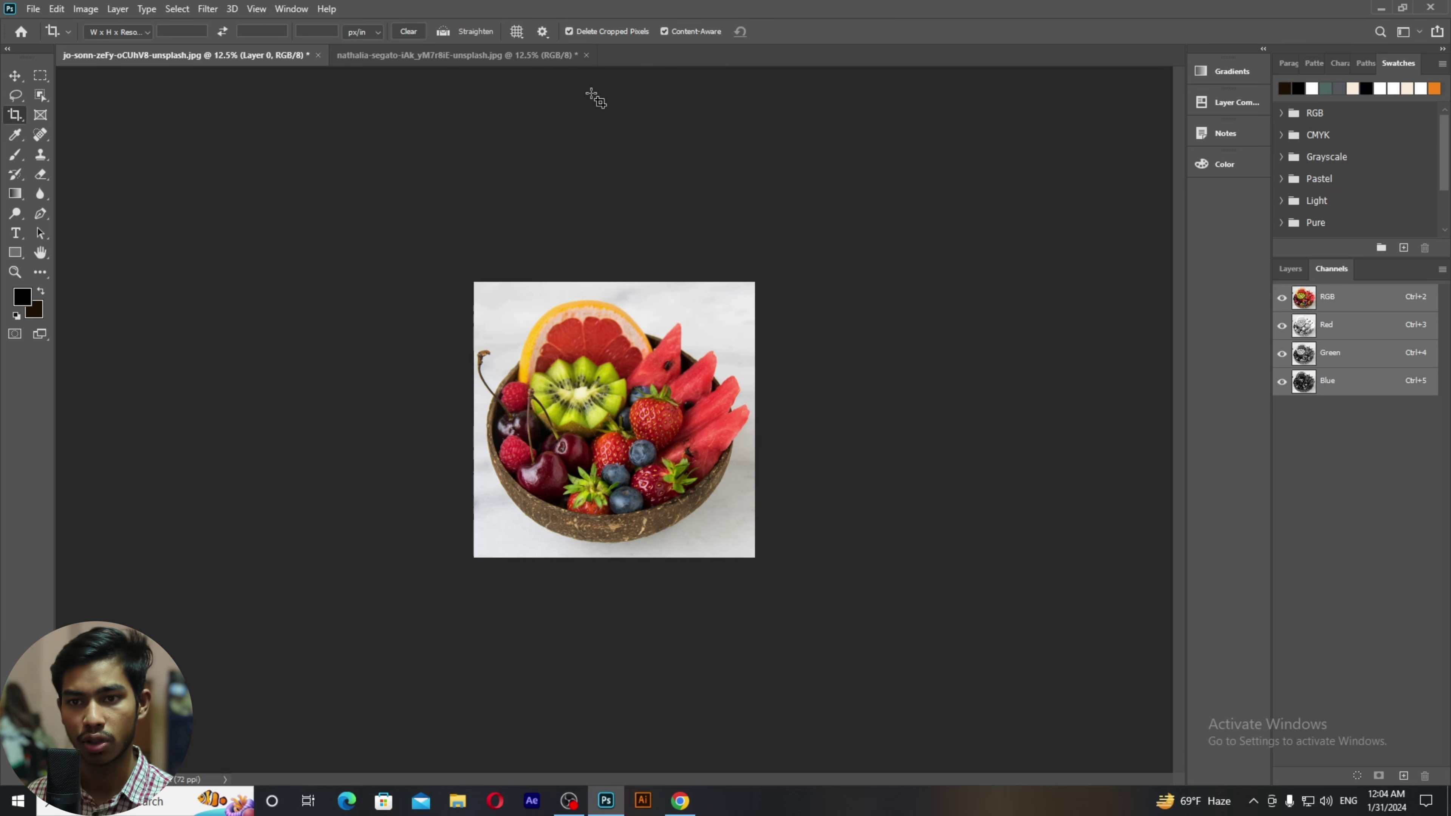
Step: Draw a new crop box around the entire cropped fruit bowl image
{"action": "left_click_drag", "start_coordinate": [395, 255], "coordinate": [768, 597]}
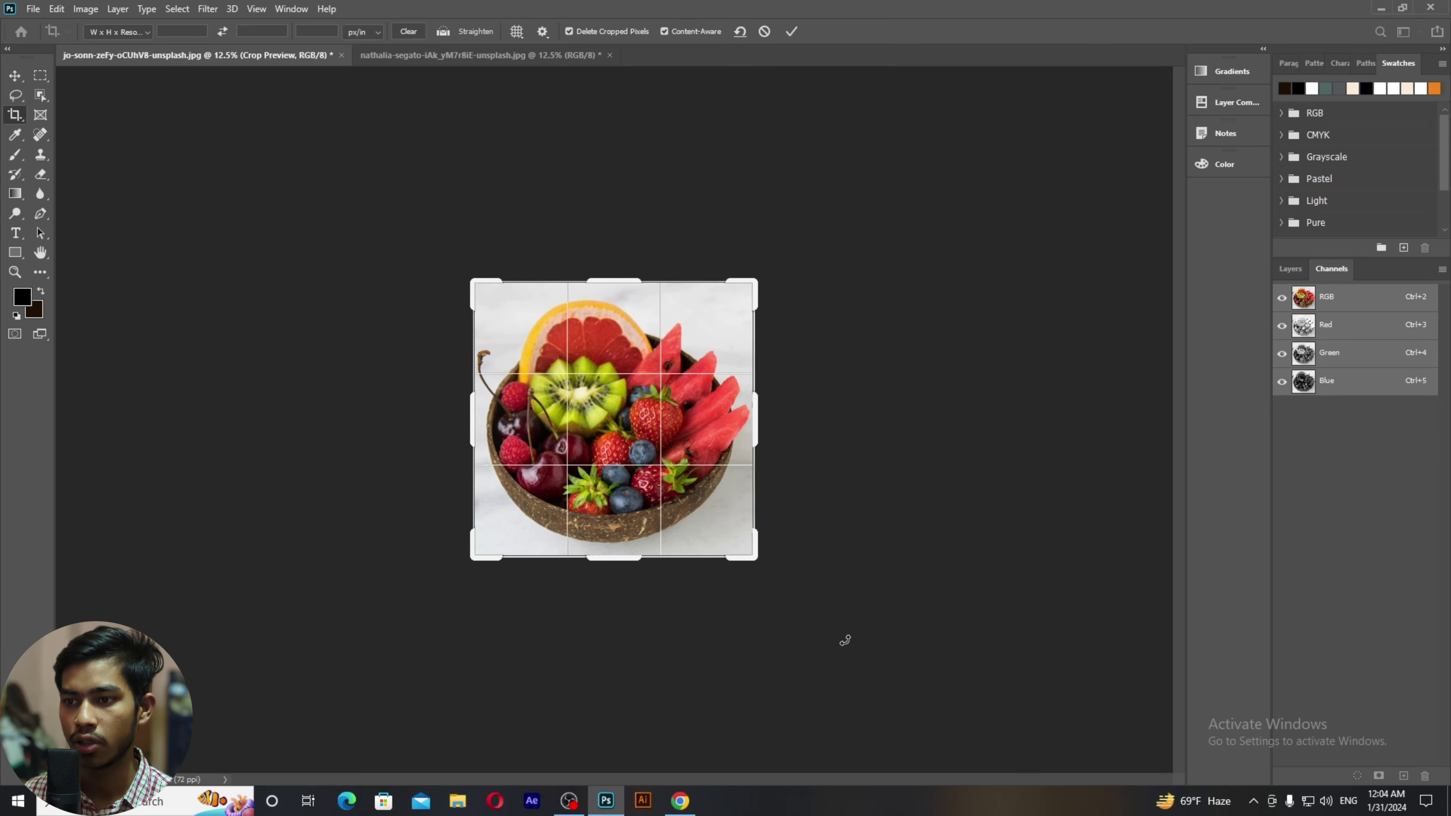